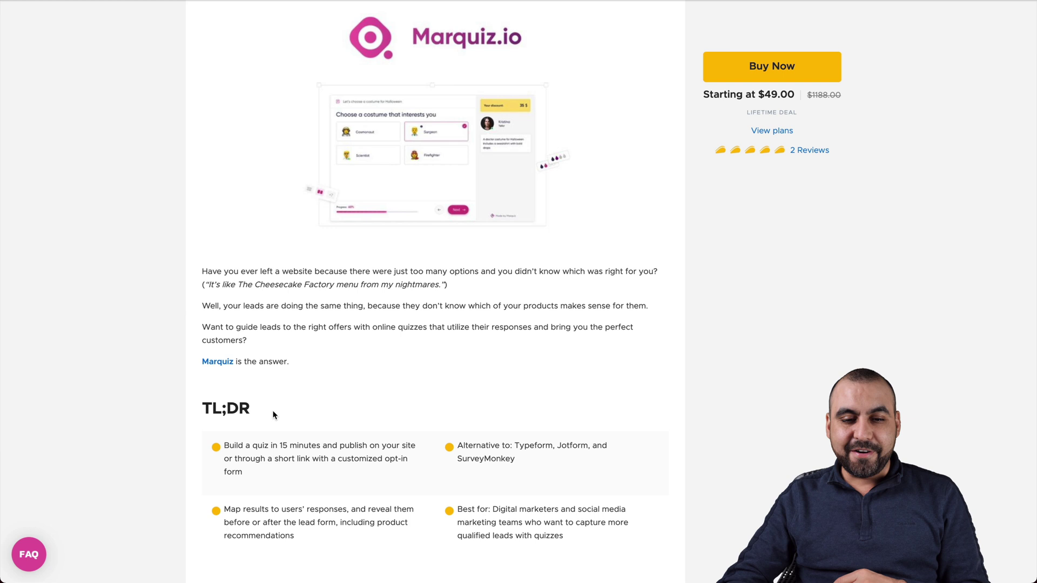
Review the Marquiz deal page, including its summary, feature descriptions, deal terms, included features and license tier pricing.
left_click_drag(224, 444, 318, 446)
left_click(333, 444)
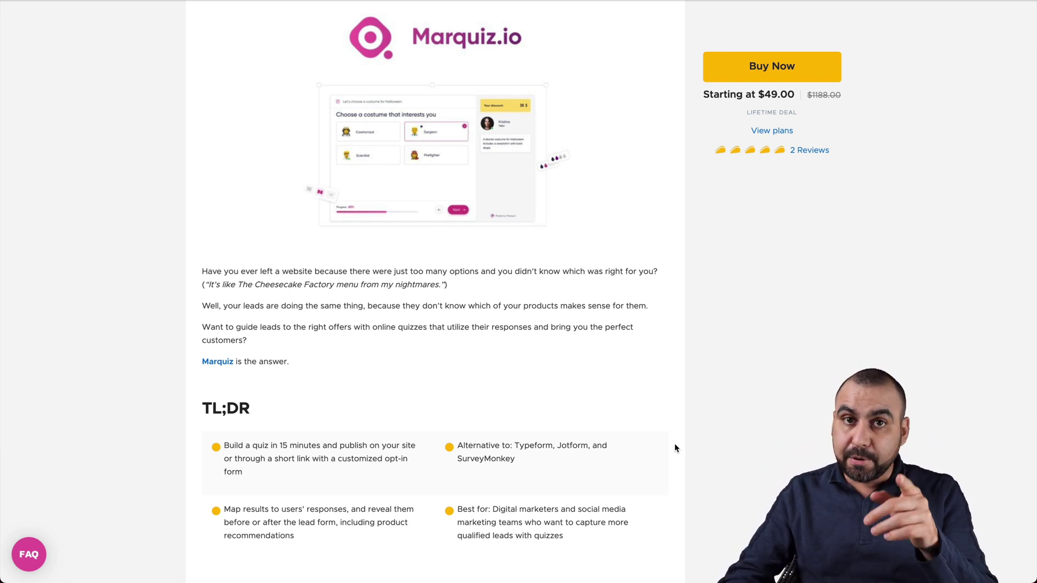
scroll(675, 448, "down", 15)
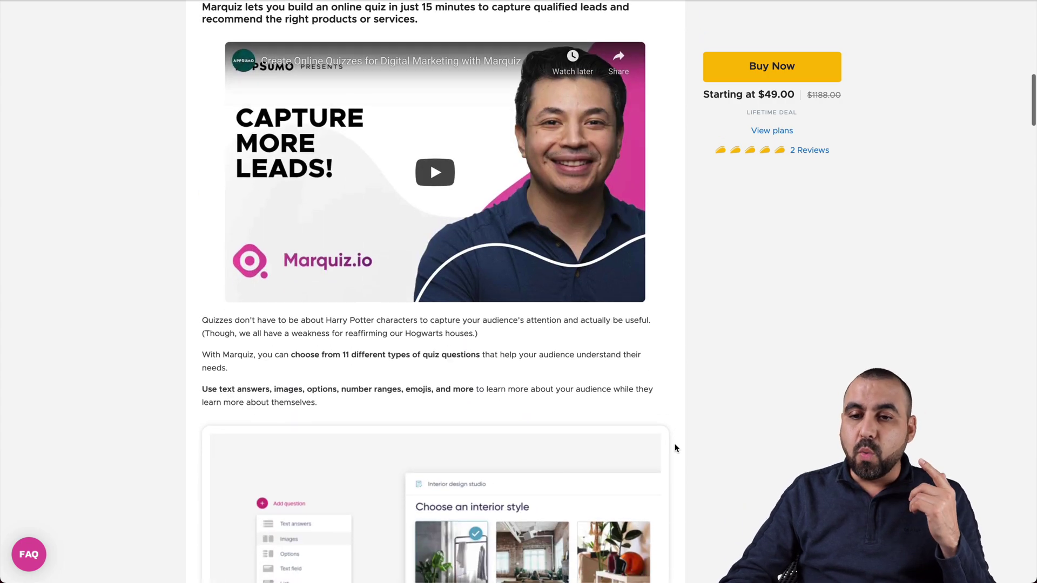
scroll(674, 448, "down", 20)
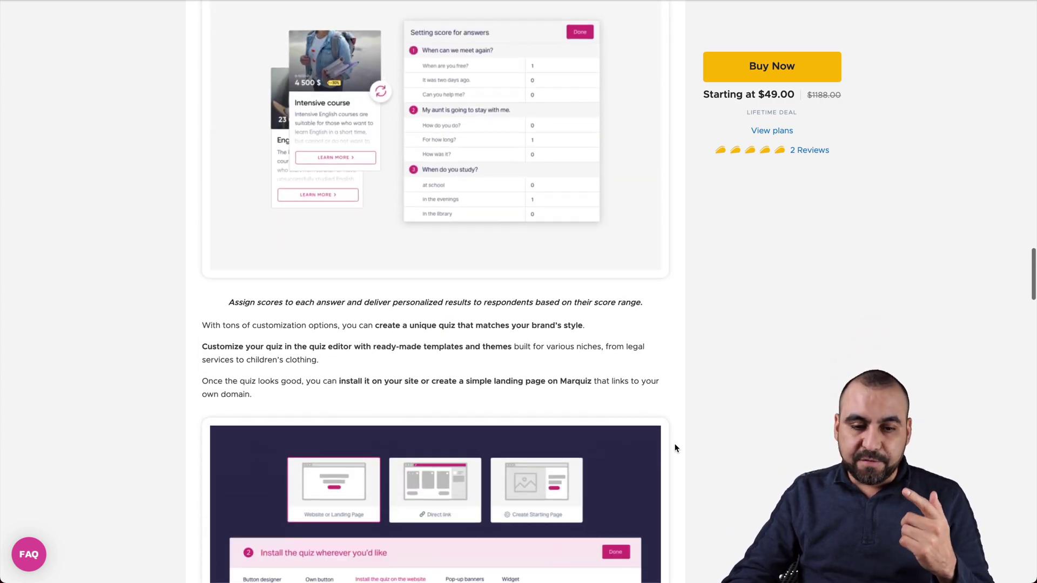
scroll(674, 448, "down", 10)
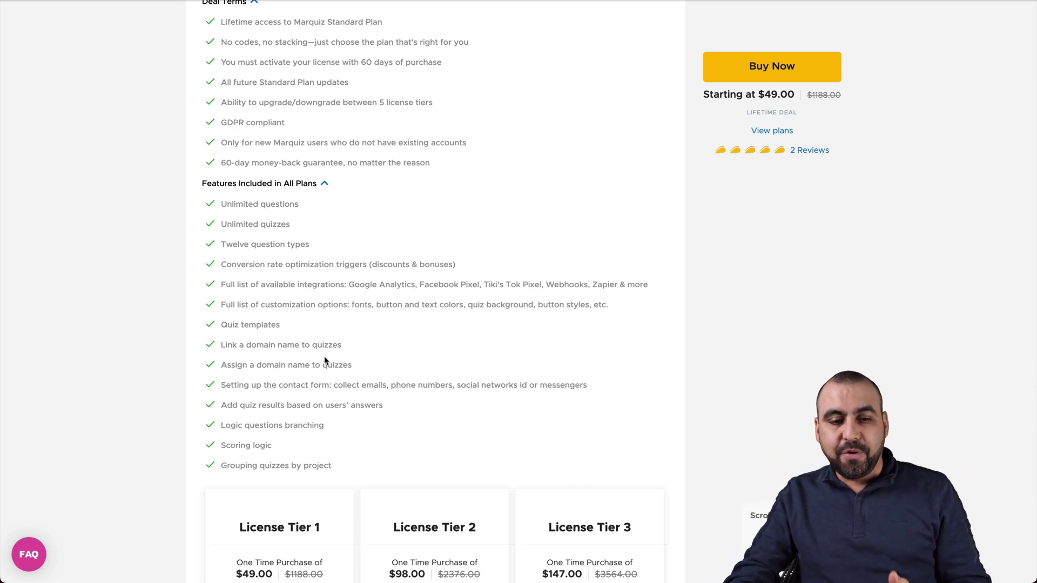
scroll(413, 417, "down", 5)
scroll(413, 418, "down", 2)
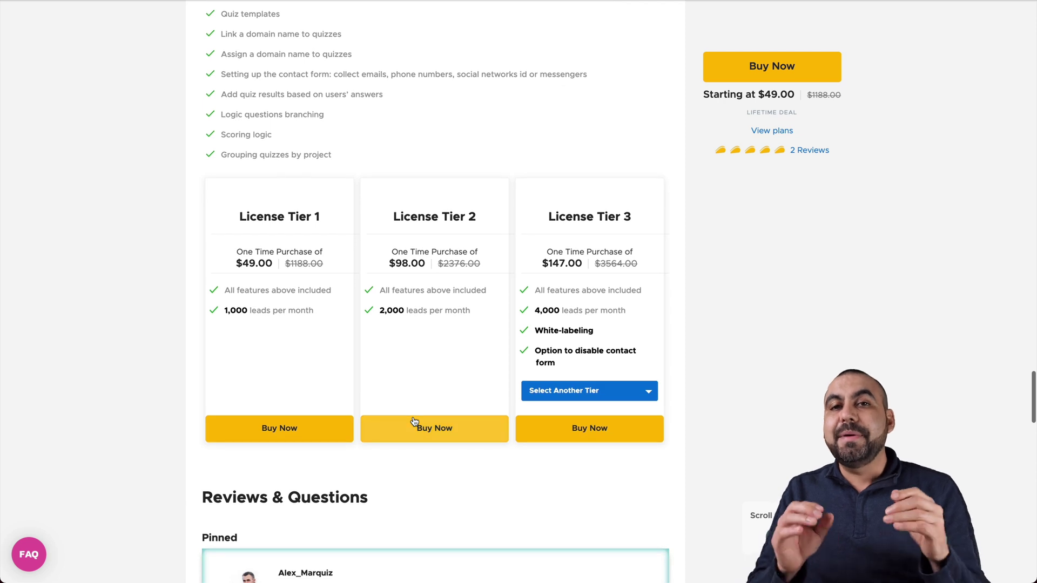
left_click_drag(236, 263, 277, 269)
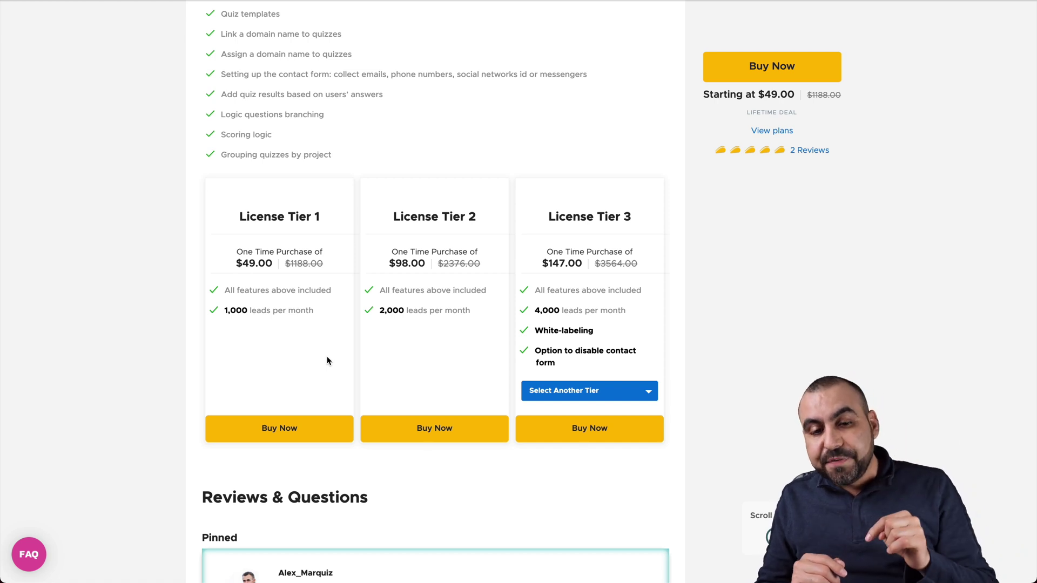
double_click(260, 219)
left_click(258, 220)
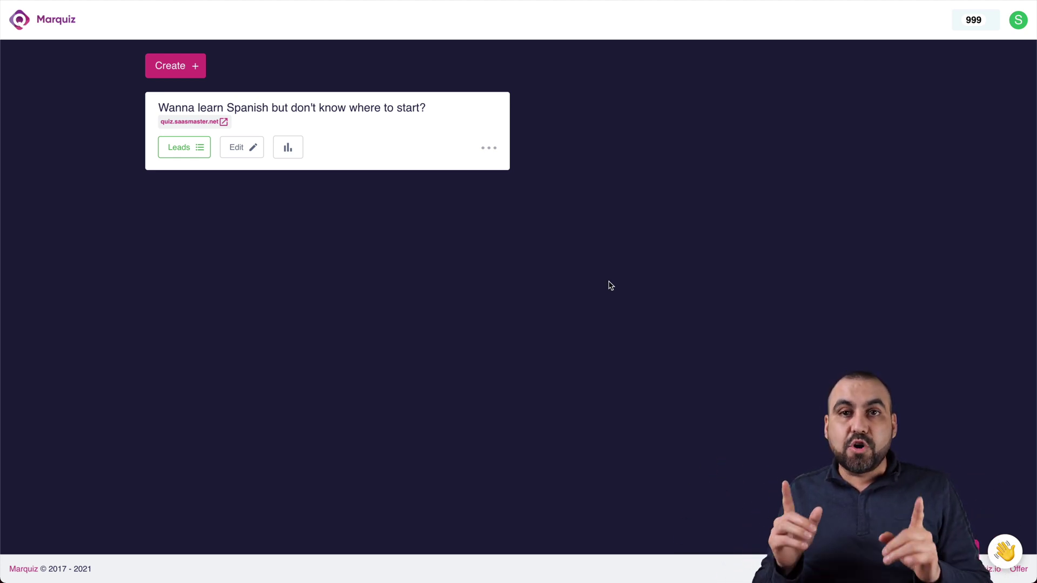
Start creating a new quiz and browse the available templates across the gallery's categories.
left_click(182, 70)
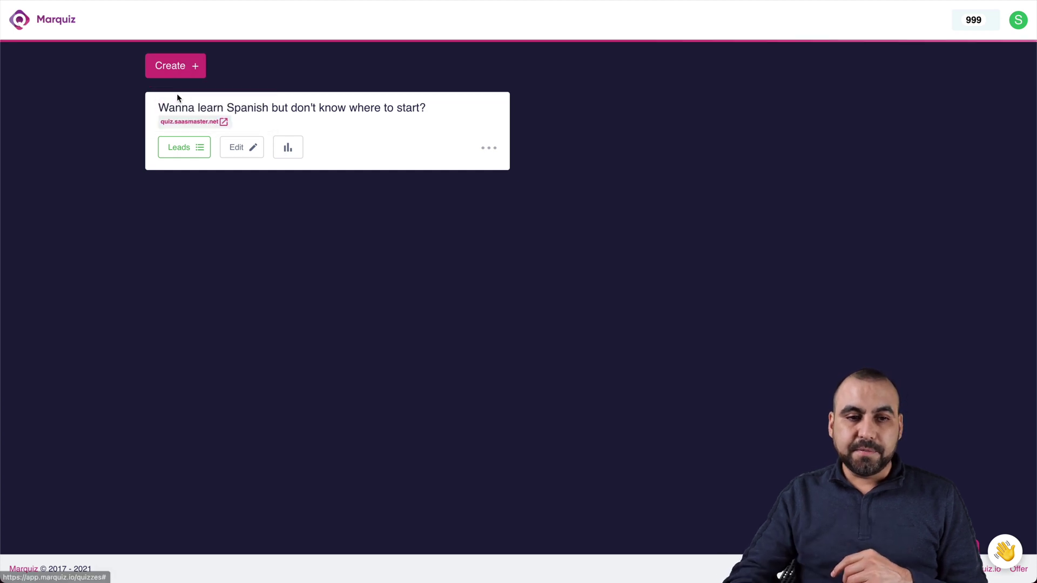
left_click(177, 96)
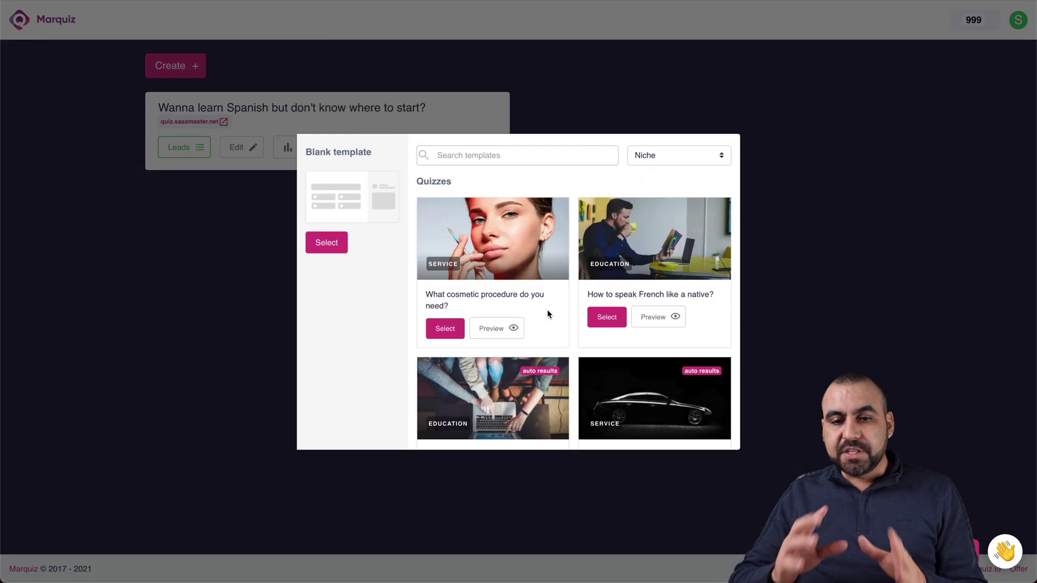
scroll(549, 312, "down", 4)
scroll(549, 313, "down", 20)
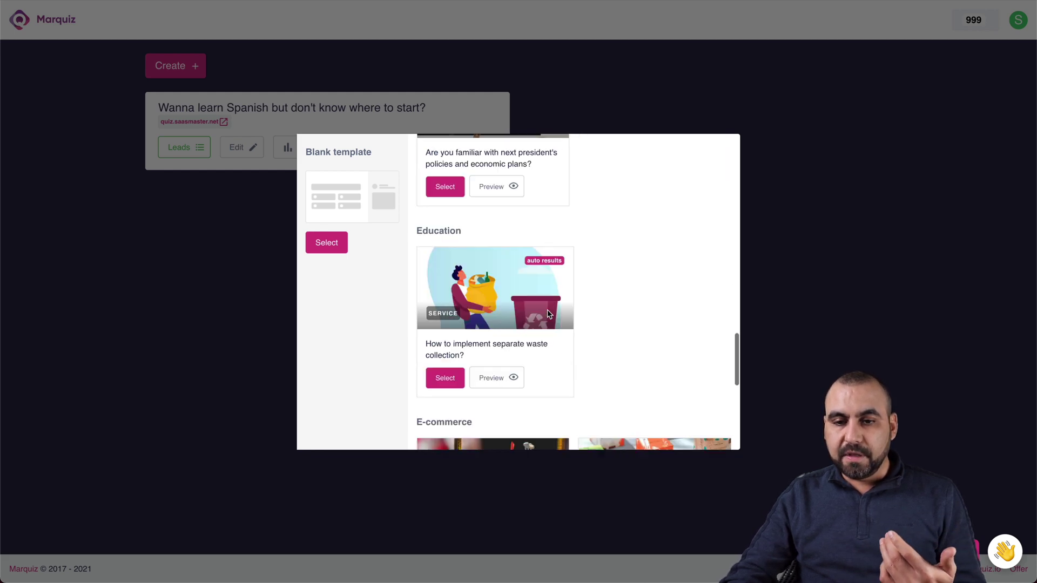
scroll(547, 312, "up", 20)
scroll(547, 312, "down", 5)
scroll(548, 314, "down", 15)
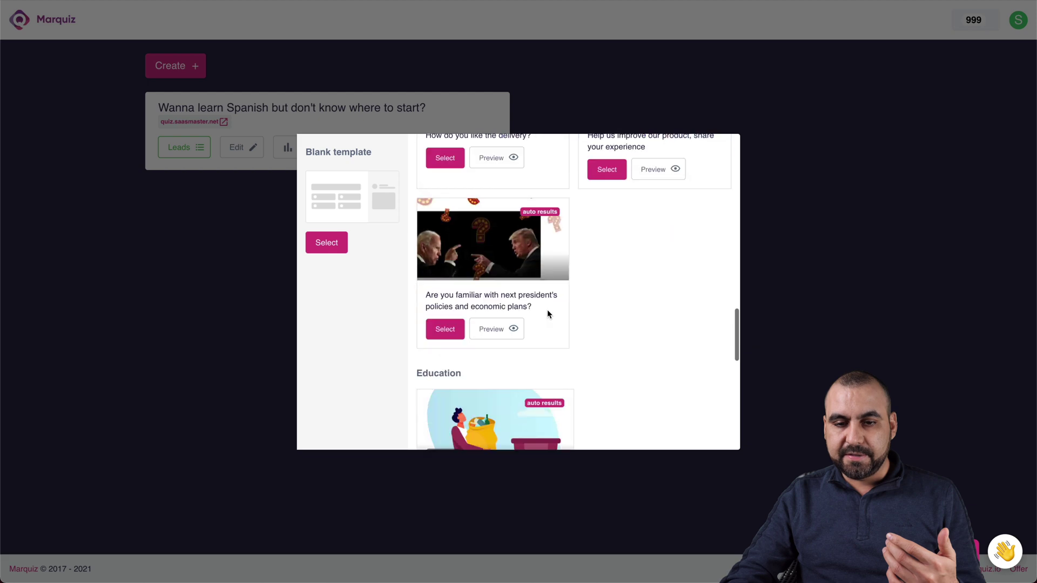
scroll(547, 314, "up", 3)
scroll(547, 310, "up", 15)
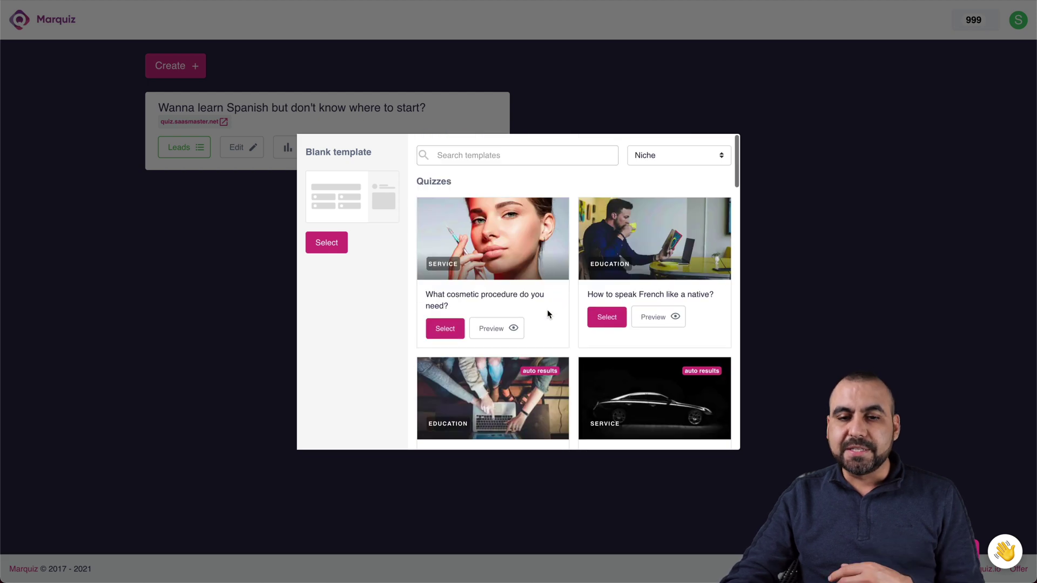
Preview the "What cosmetic procedure do you need?" template, answering Eyes and Bags under eyes up to the contact form, and close the preview.
left_click(492, 330)
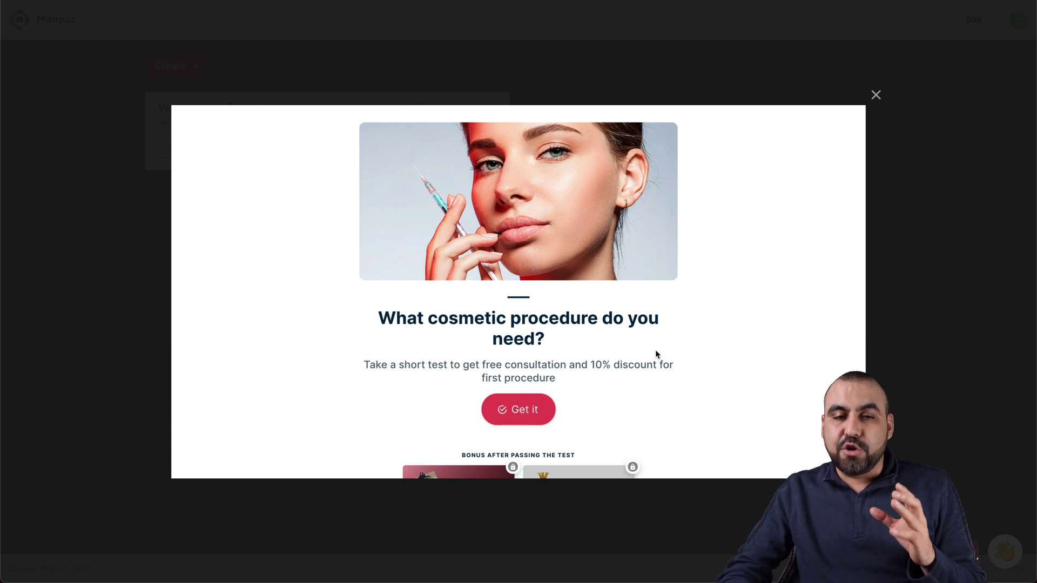
left_click(534, 406)
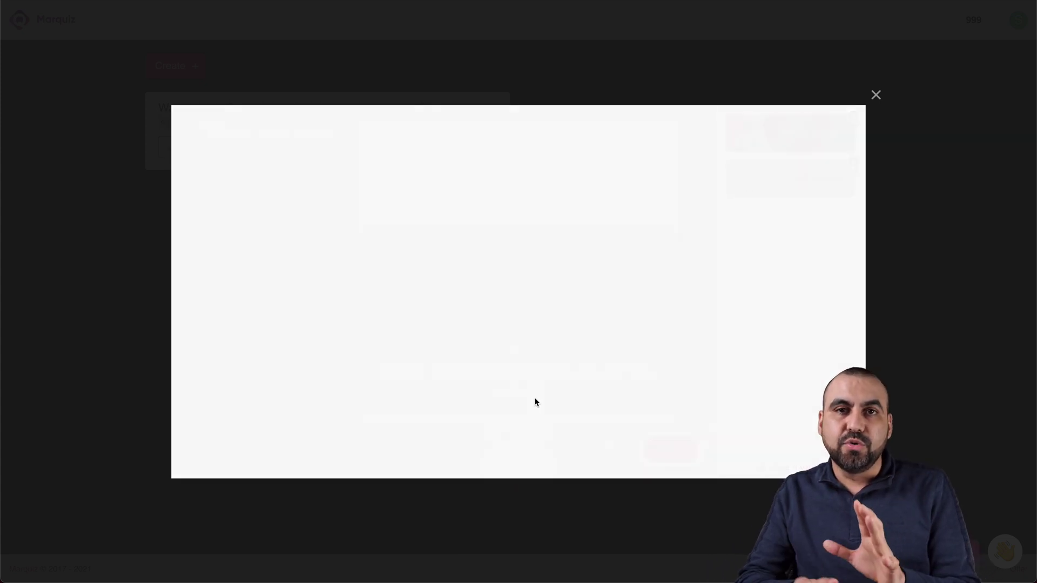
left_click(486, 217)
left_click(577, 269)
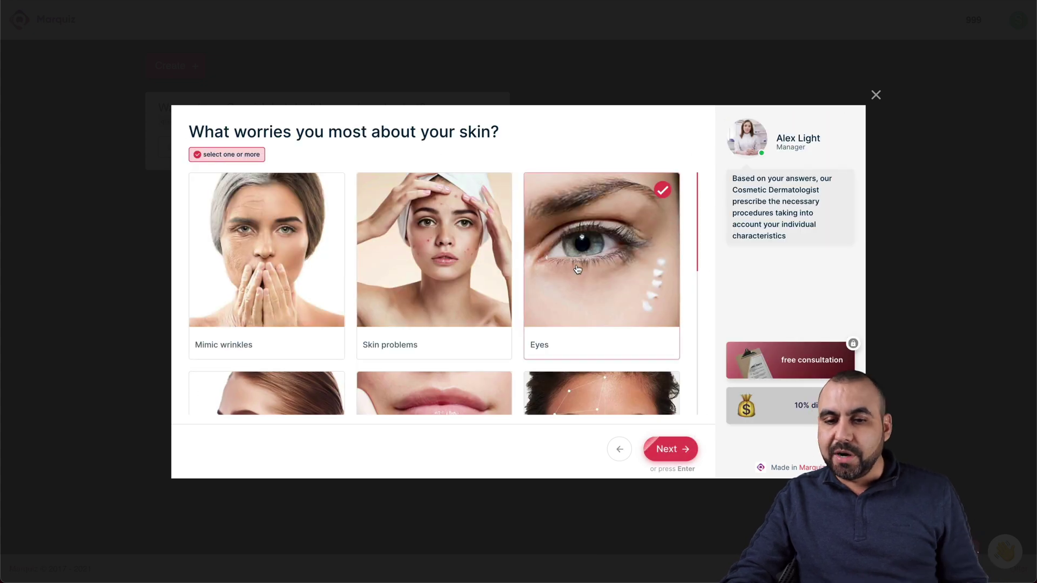
key("Return")
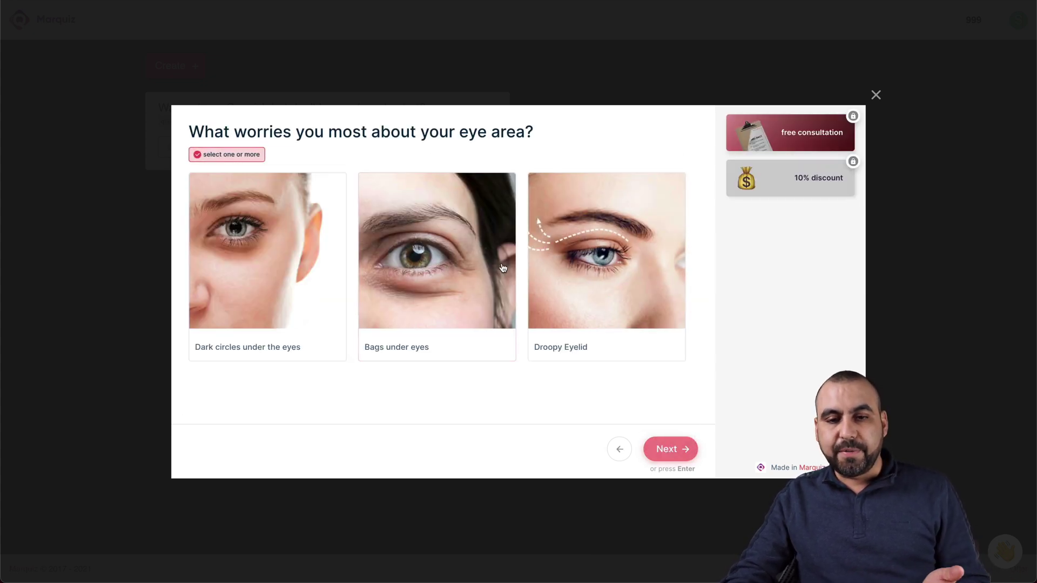
left_click(503, 268)
left_click(668, 451)
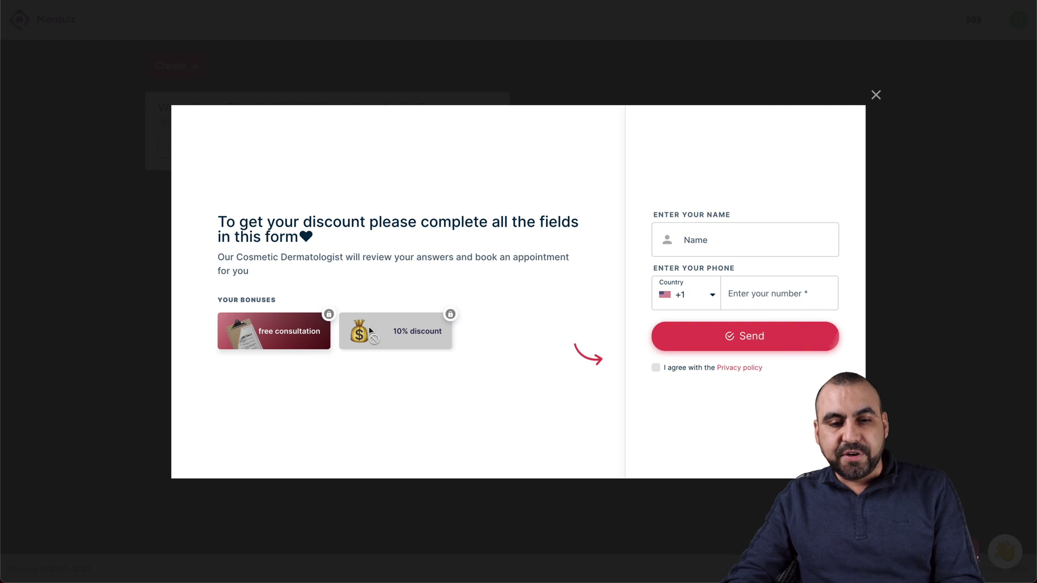
left_click(875, 95)
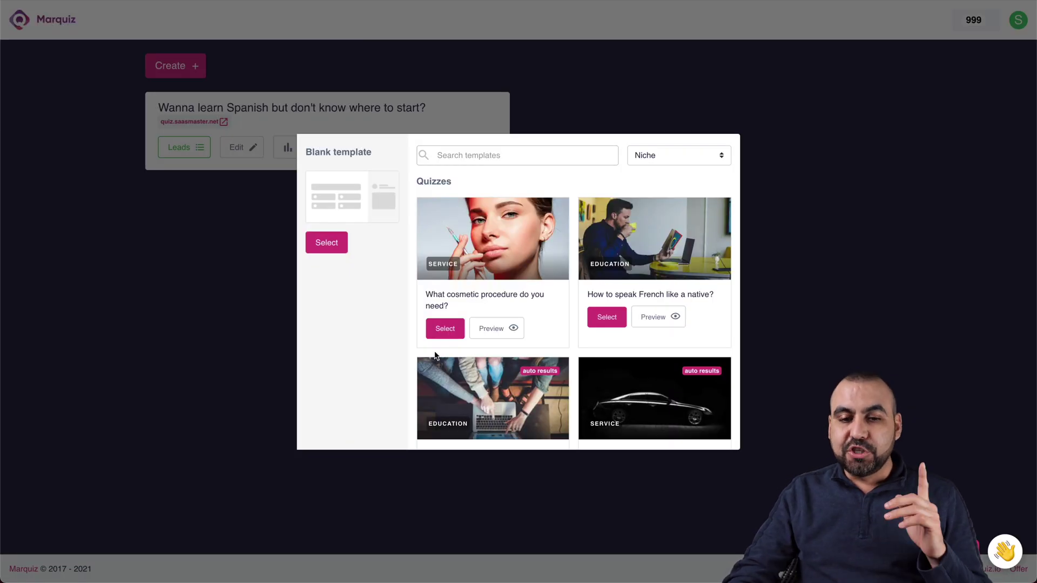
Create a quiz from the cosmetic procedure template, naming it "What cosmetic procedure do you need?2".
left_click(454, 330)
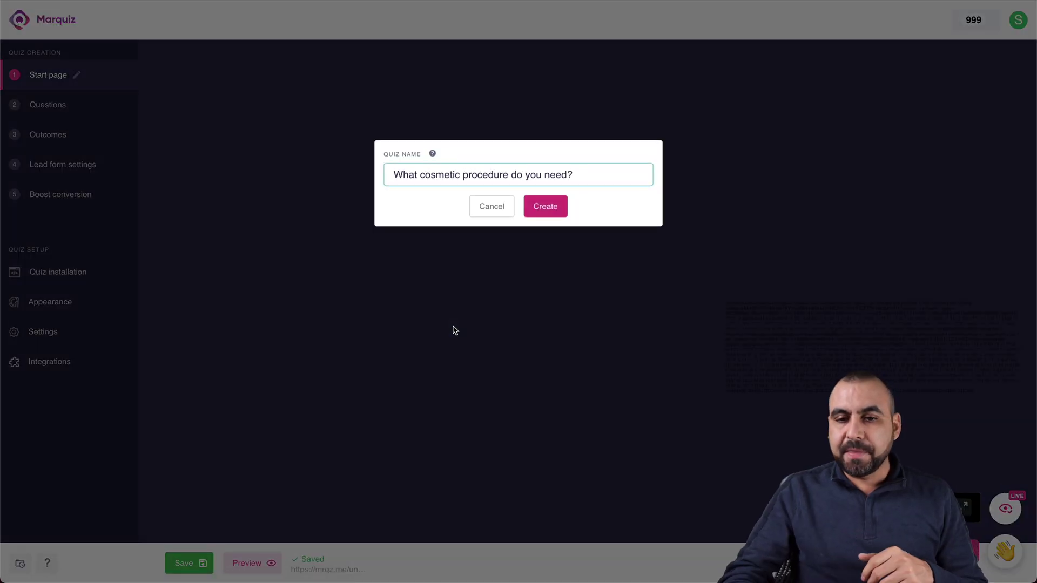
left_click(578, 175)
type("2")
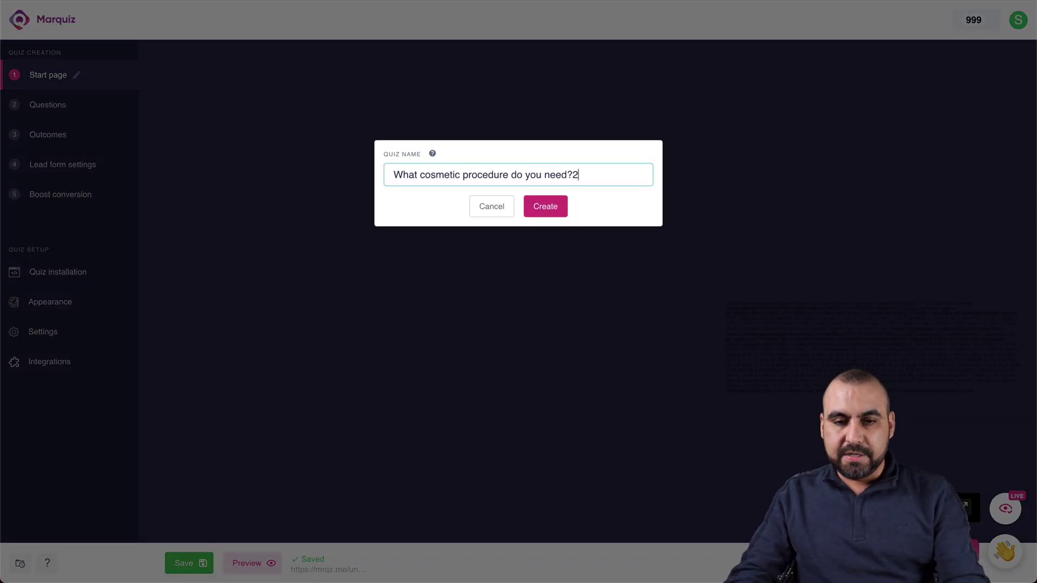
left_click(550, 215)
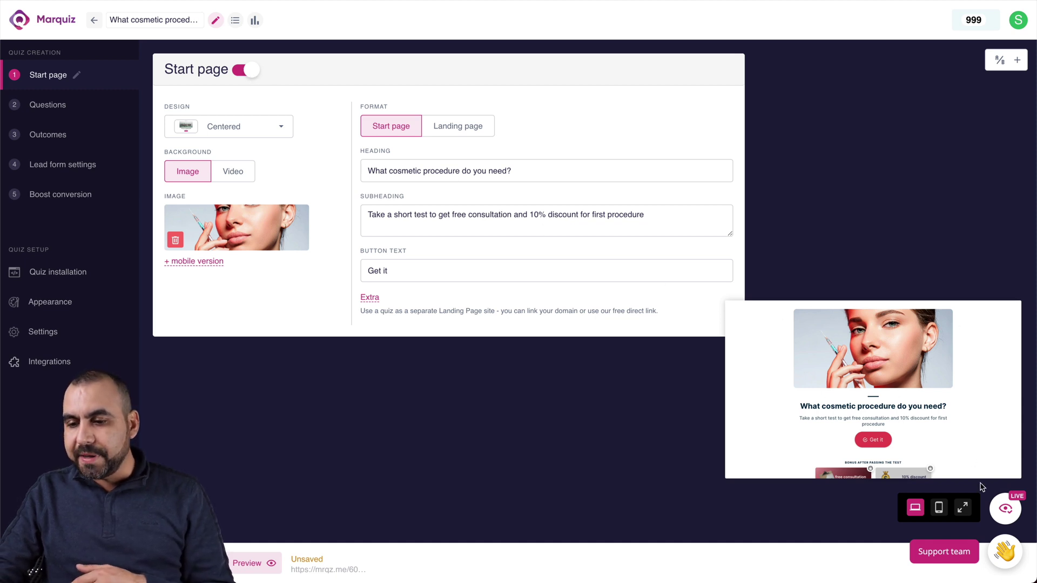
Toggle the live preview of the start page off and back on.
left_click(1006, 510)
left_click(1007, 511)
left_click(1007, 510)
left_click(1007, 511)
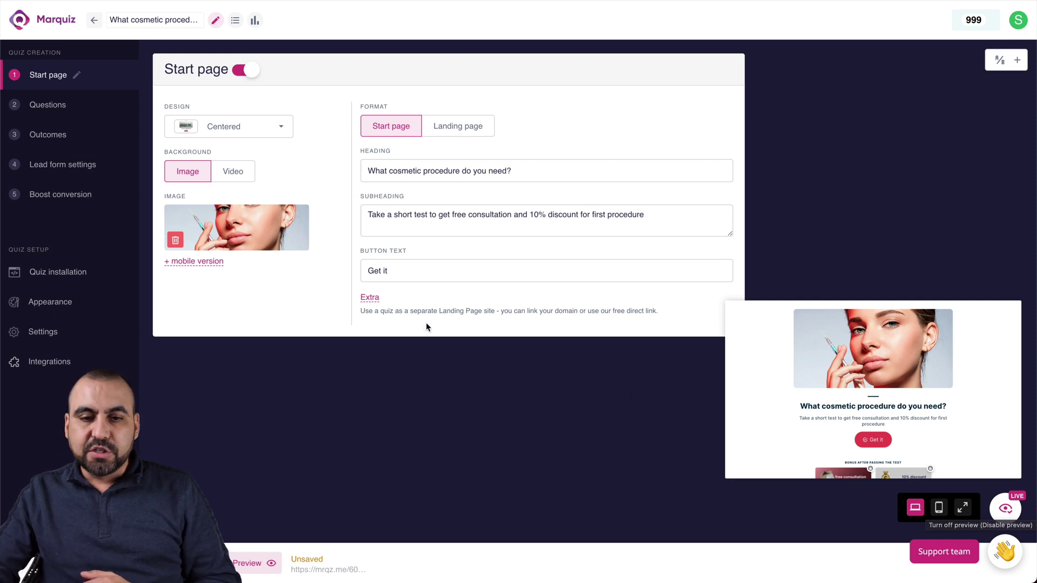
Set the start page's button text to "Start Now!".
triple_click(379, 270)
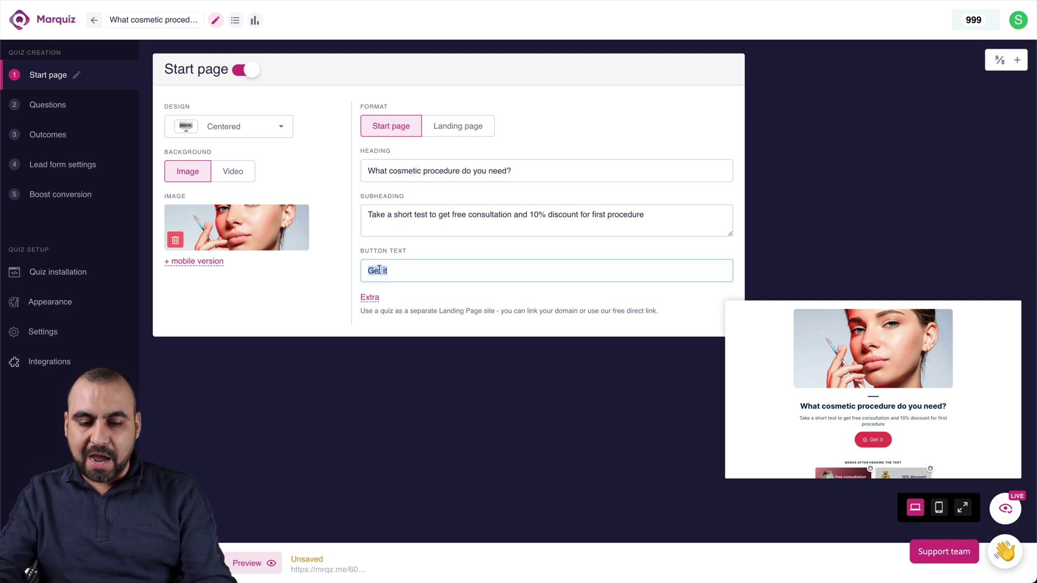
type("Sate")
key("BackSpace")
key("BackSpace")
key("BackSpace")
key("BackSpace")
type("Start Now!")
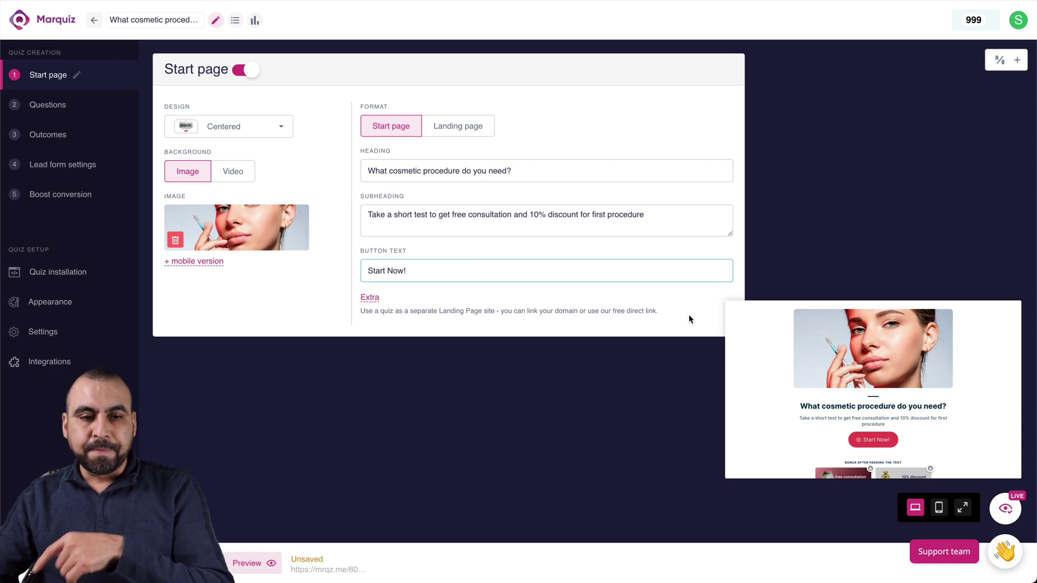
Change the start page design to Standard.
left_click_drag(165, 107, 207, 111)
left_click(207, 111)
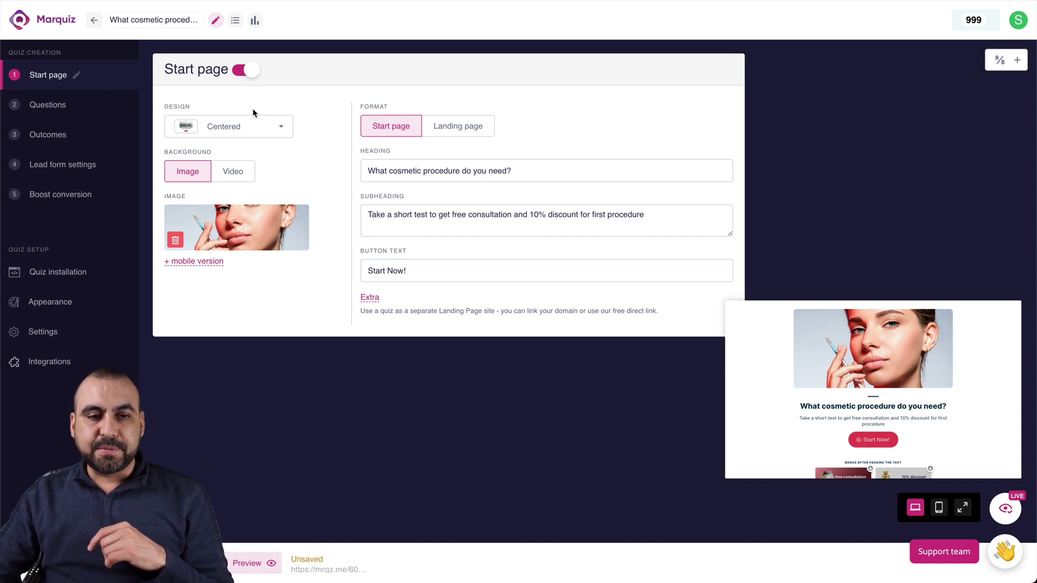
left_click(253, 126)
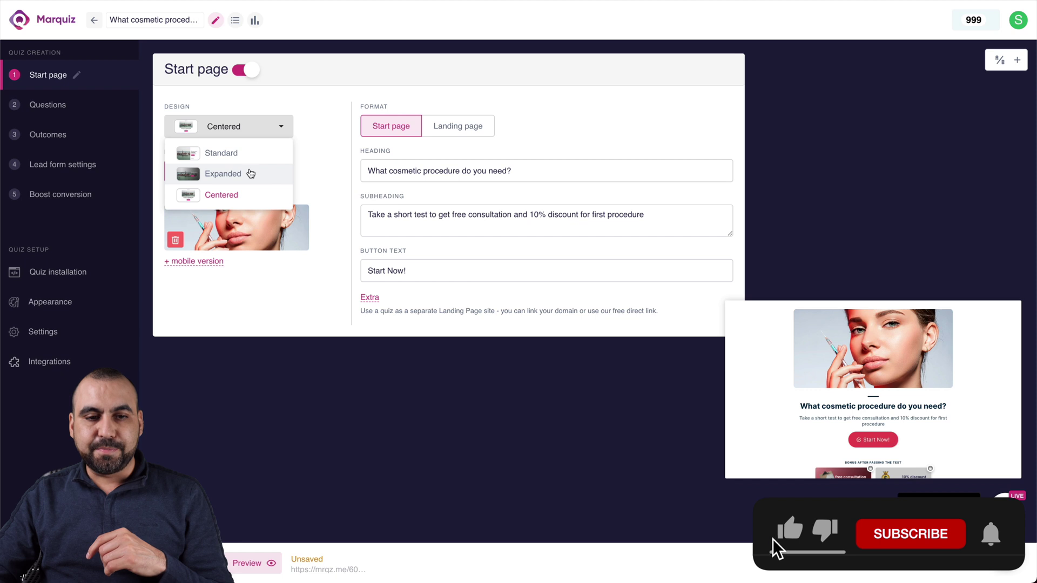
left_click(238, 156)
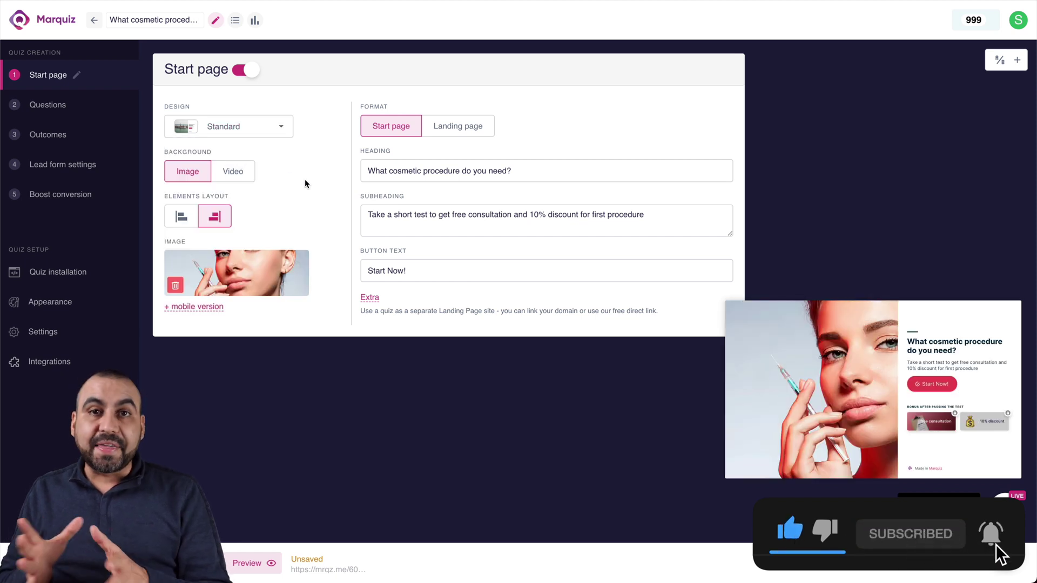
Set the start page design to Expanded and check it in the mobile and desktop live previews.
left_click(280, 135)
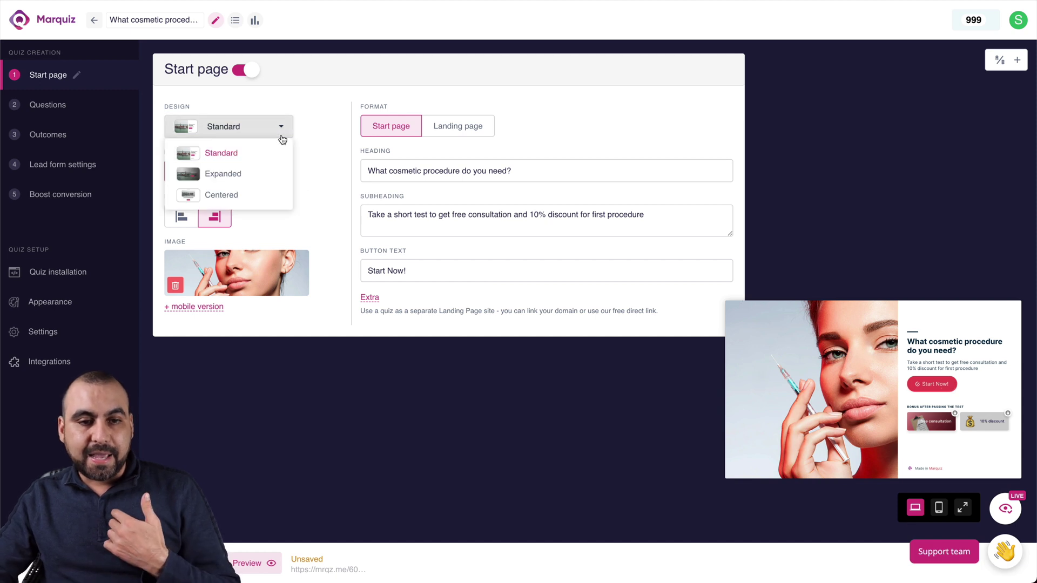
left_click(229, 173)
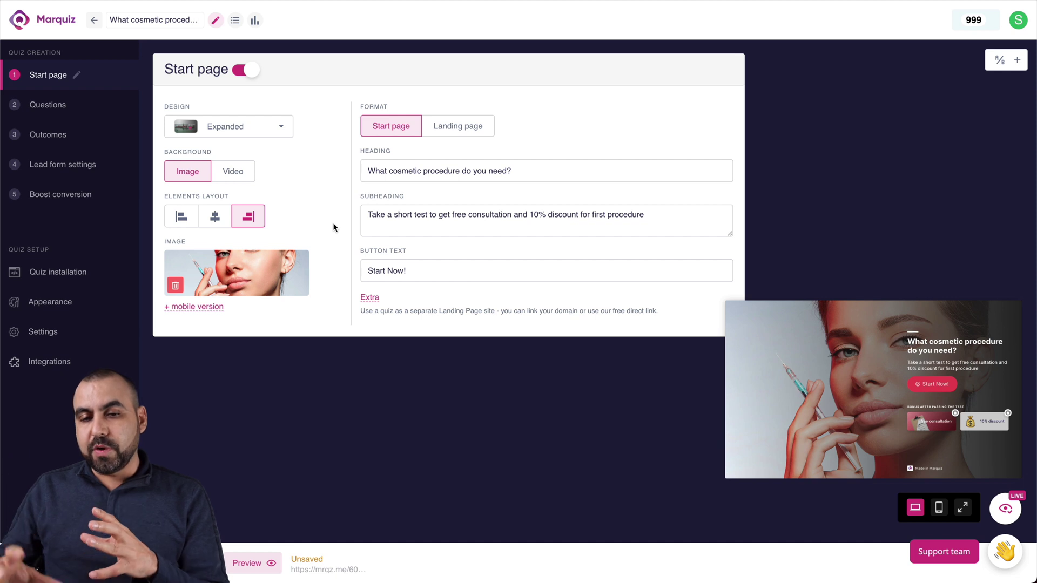
left_click(938, 508)
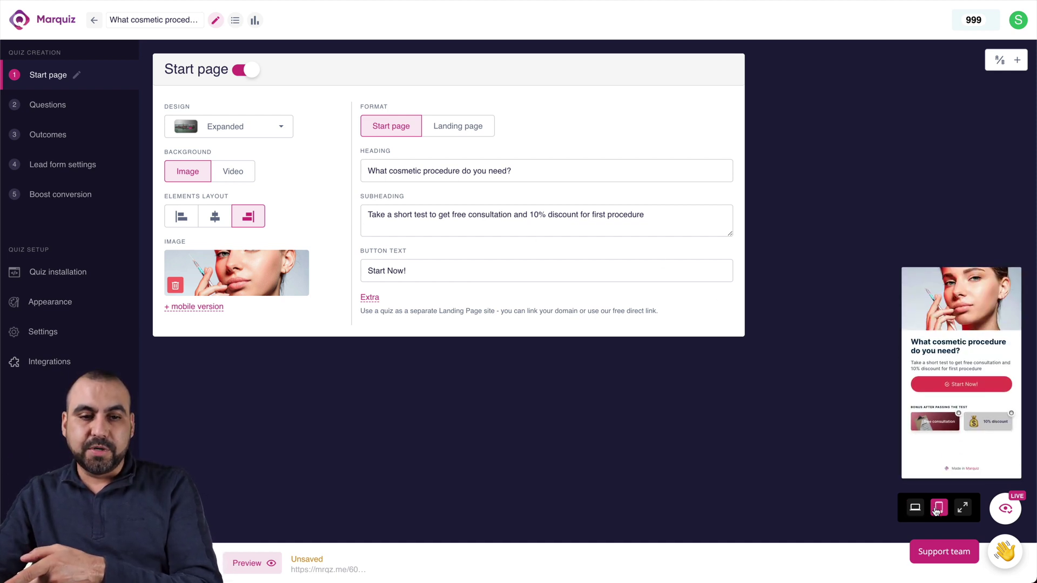
left_click(915, 514)
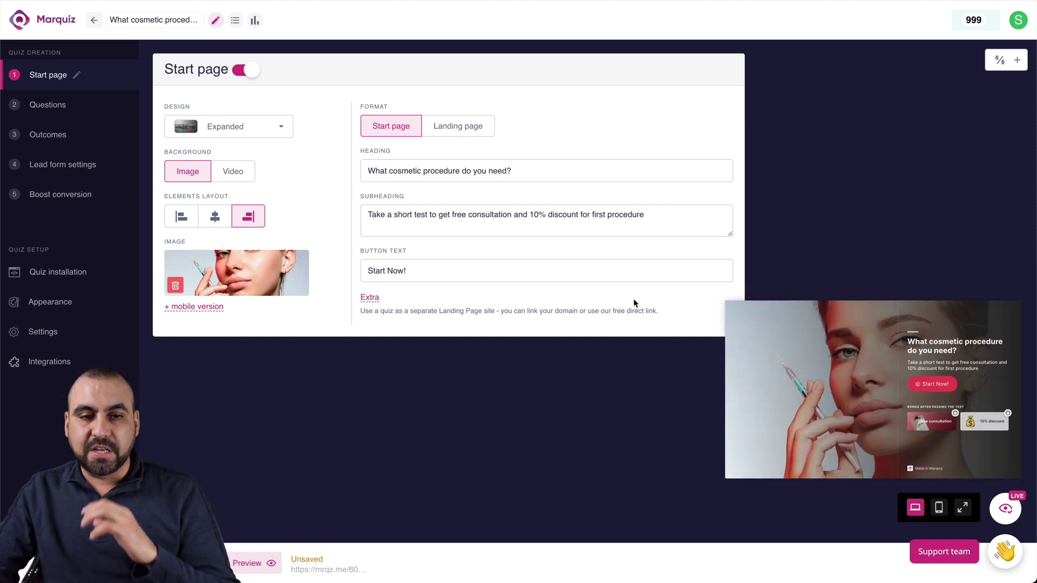
Try the left and centered element layouts and the Landing page format, restoring the right-aligned layout and Start page format.
left_click(181, 217)
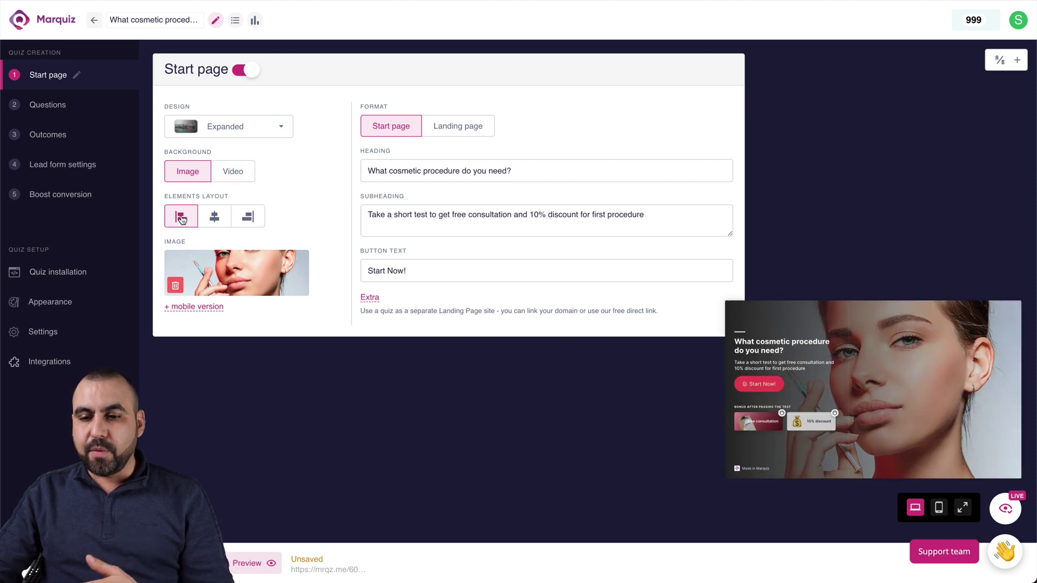
left_click(214, 217)
left_click(246, 217)
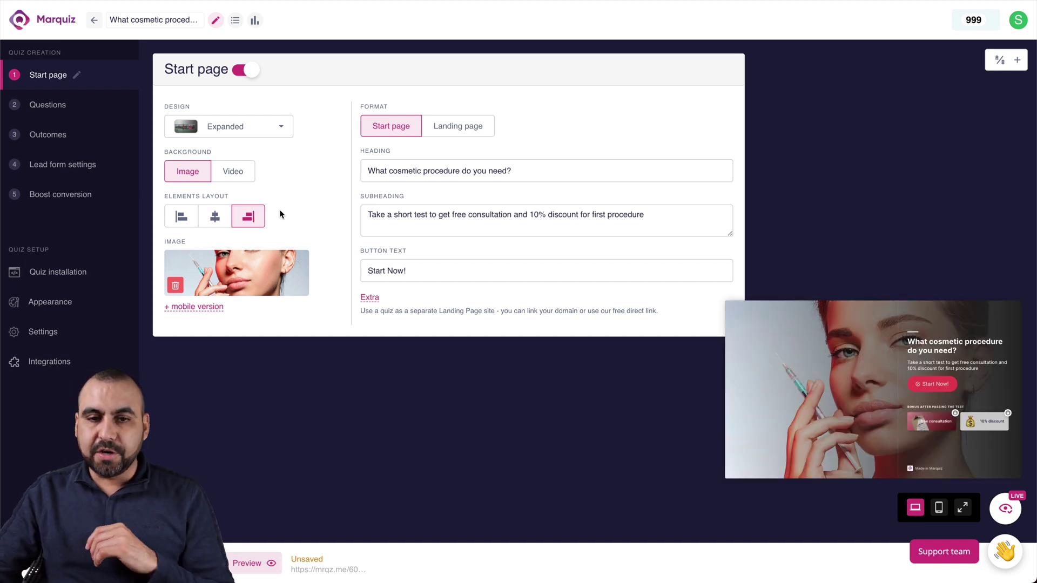
left_click(454, 131)
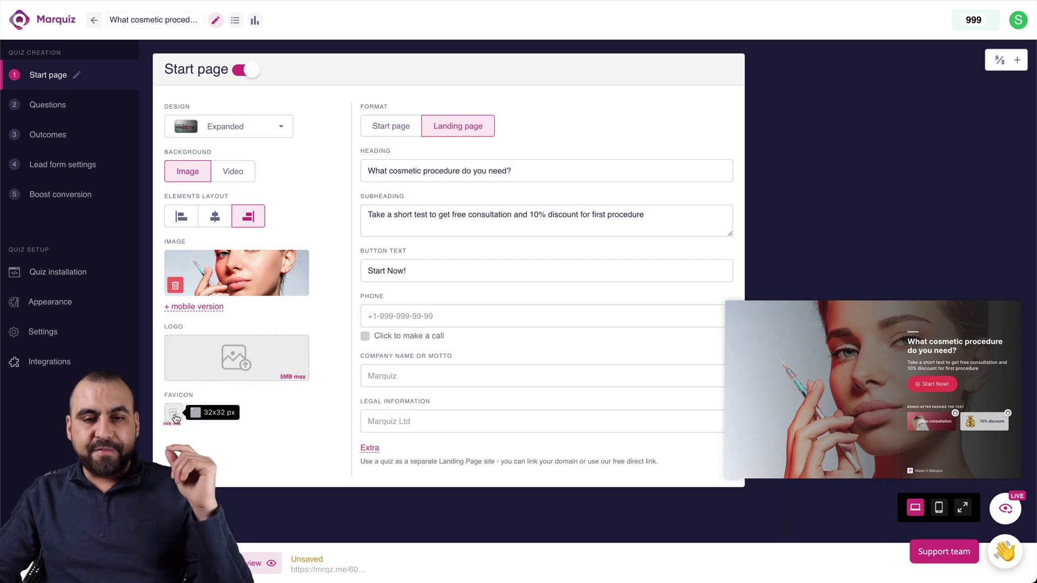
left_click(396, 135)
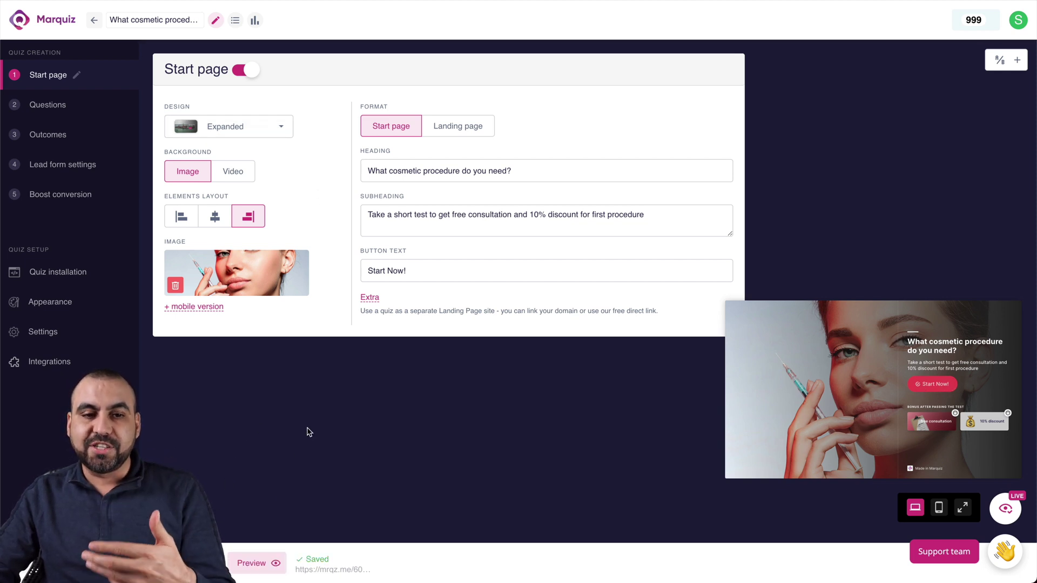
Open the quiz questions and run the quiz preview, answering 36 - 45 and Skin problems, and close it at the face skin problems question.
left_click(95, 110)
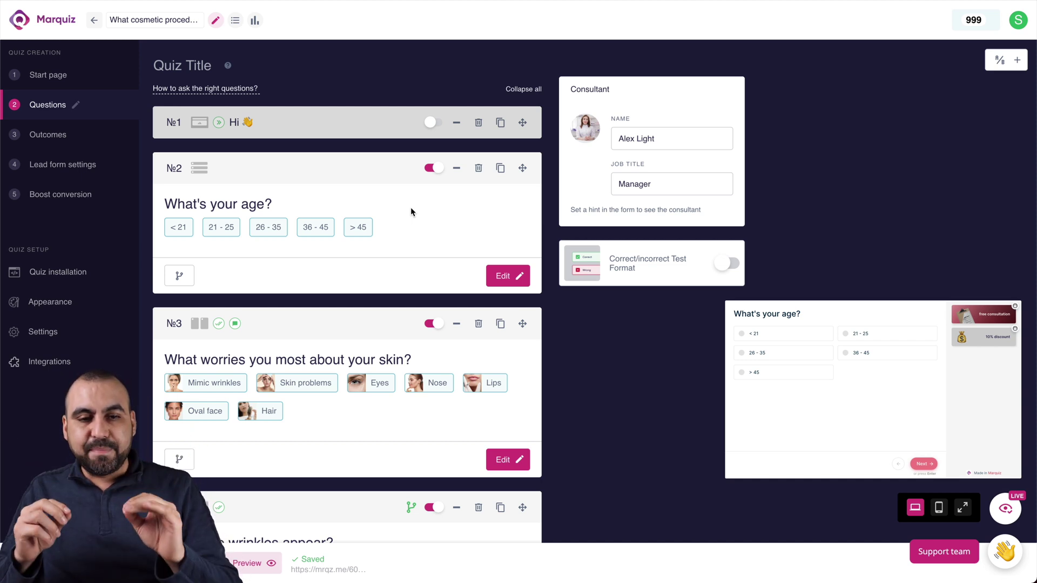
scroll(410, 212, "down", 3)
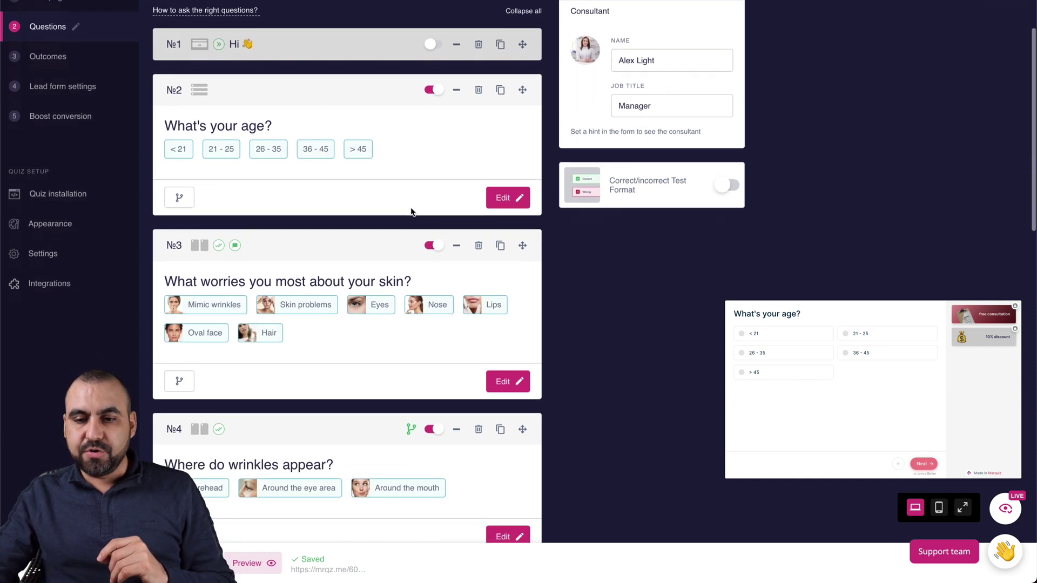
left_click(272, 560)
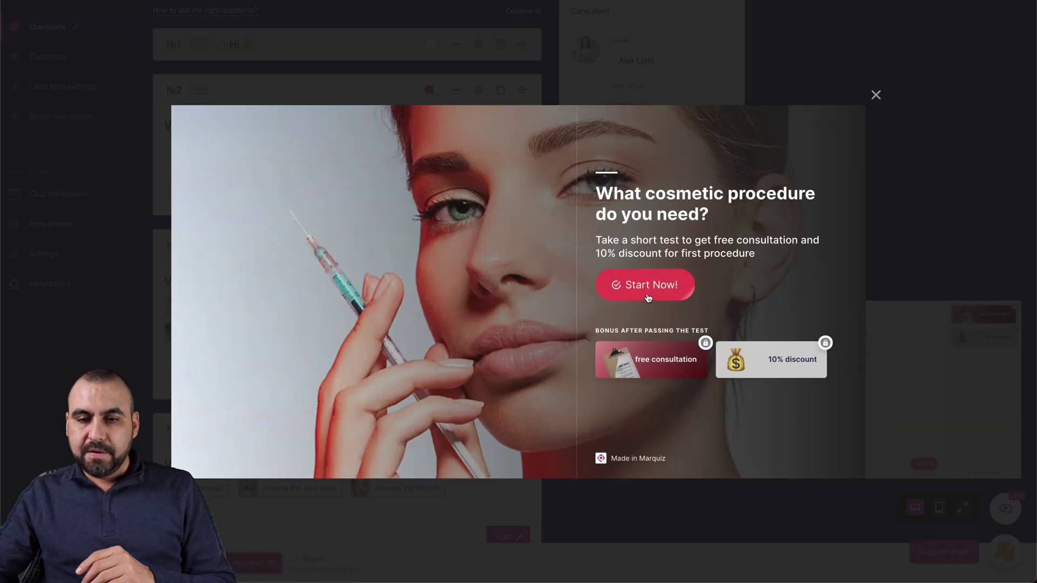
left_click(649, 298)
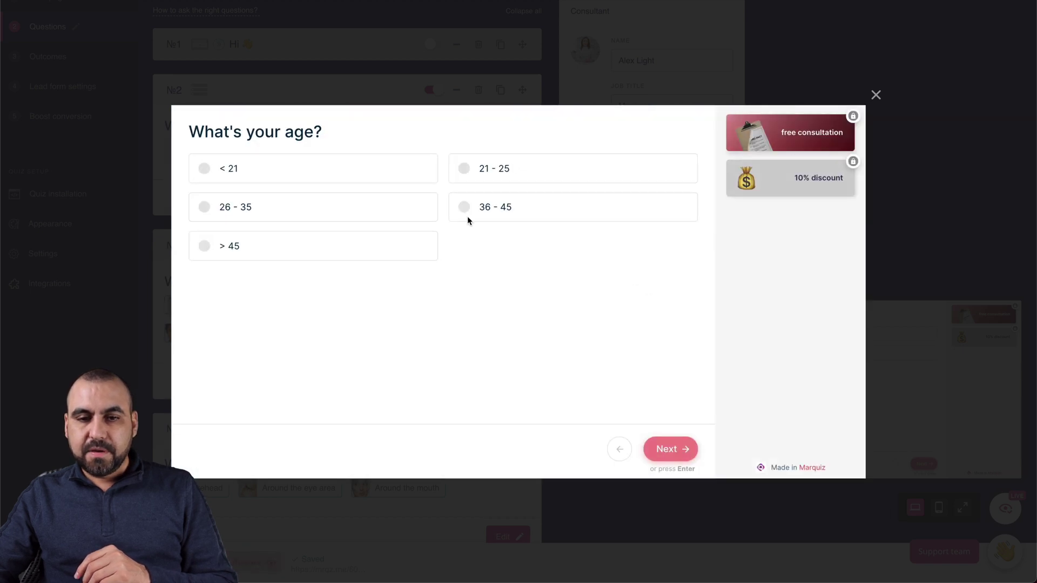
left_click(486, 207)
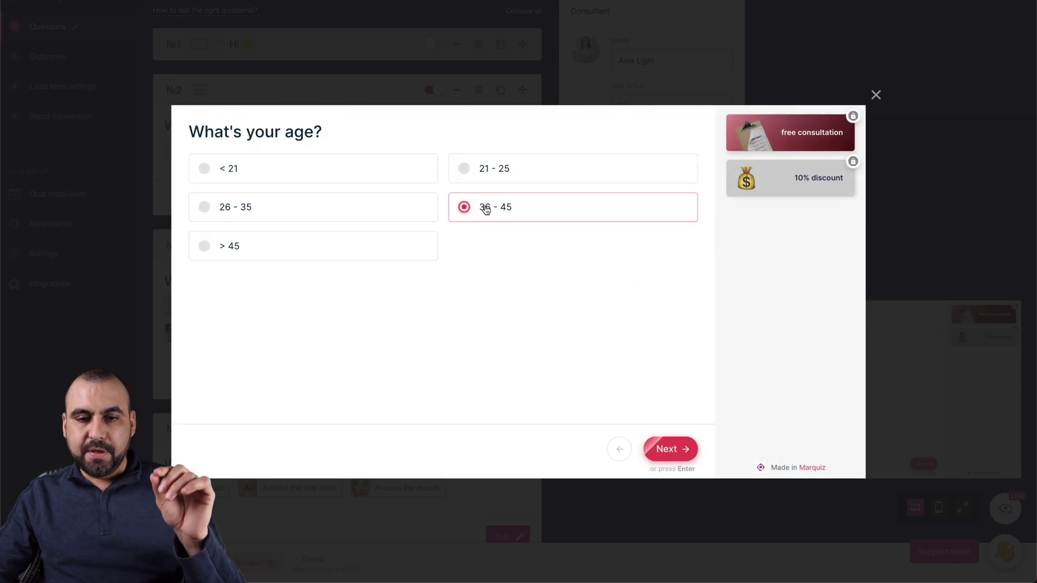
left_click(669, 449)
left_click(464, 260)
left_click(673, 449)
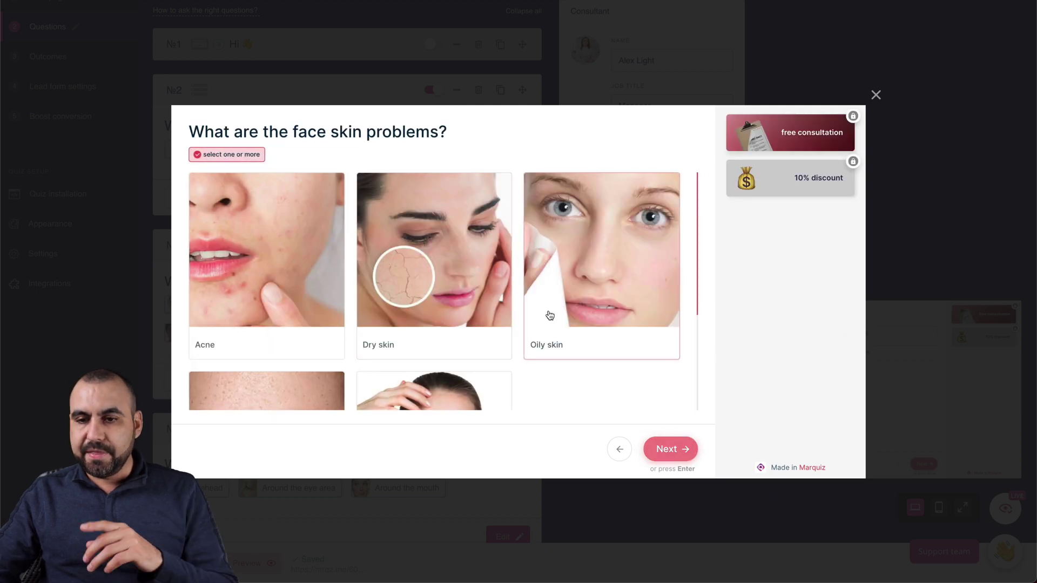
left_click(876, 96)
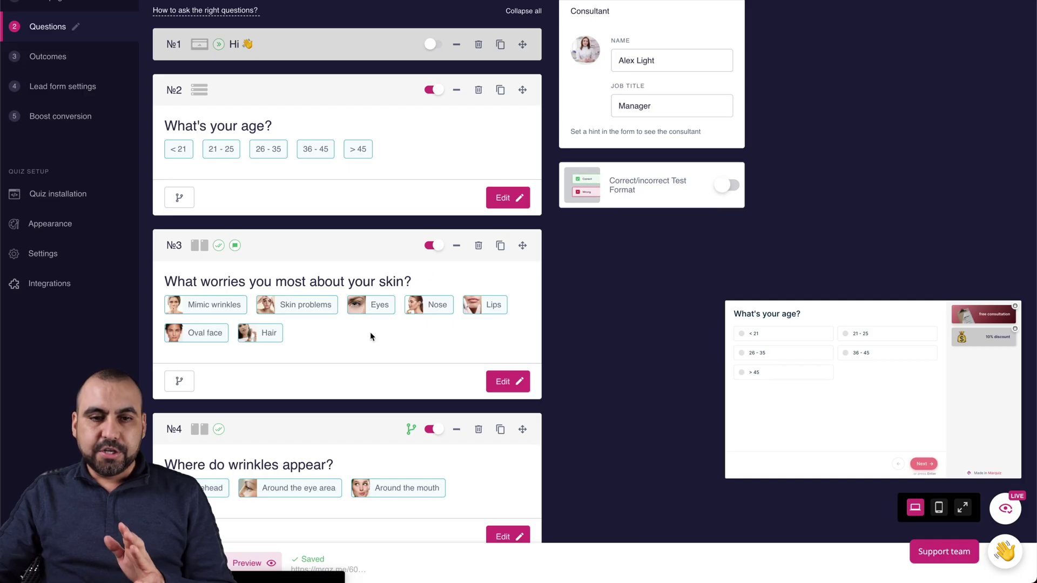
Add an Emoji question after the hair question and check the list of available question types.
scroll(290, 344, "down", 15)
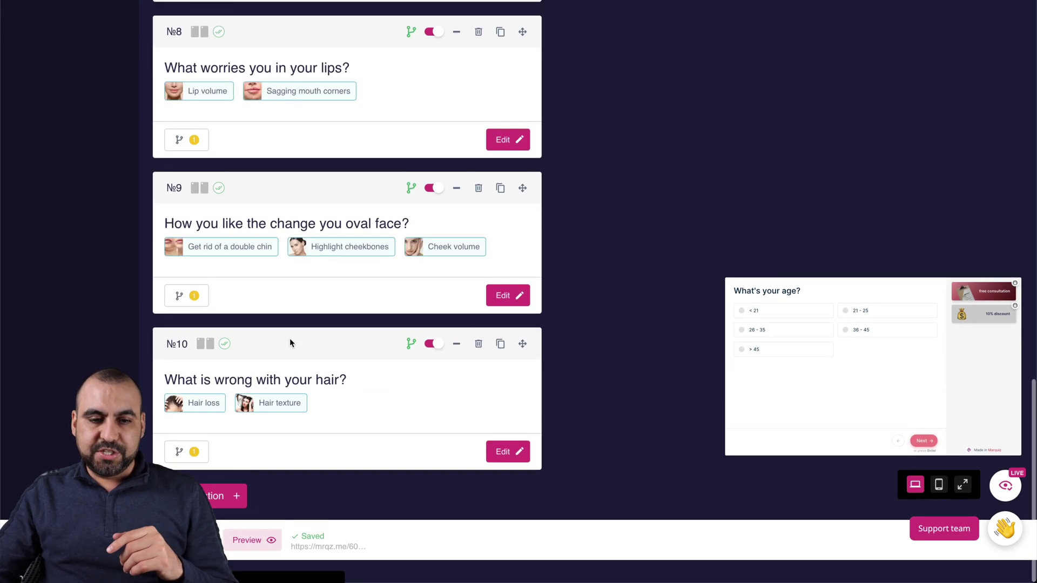
left_click(233, 519)
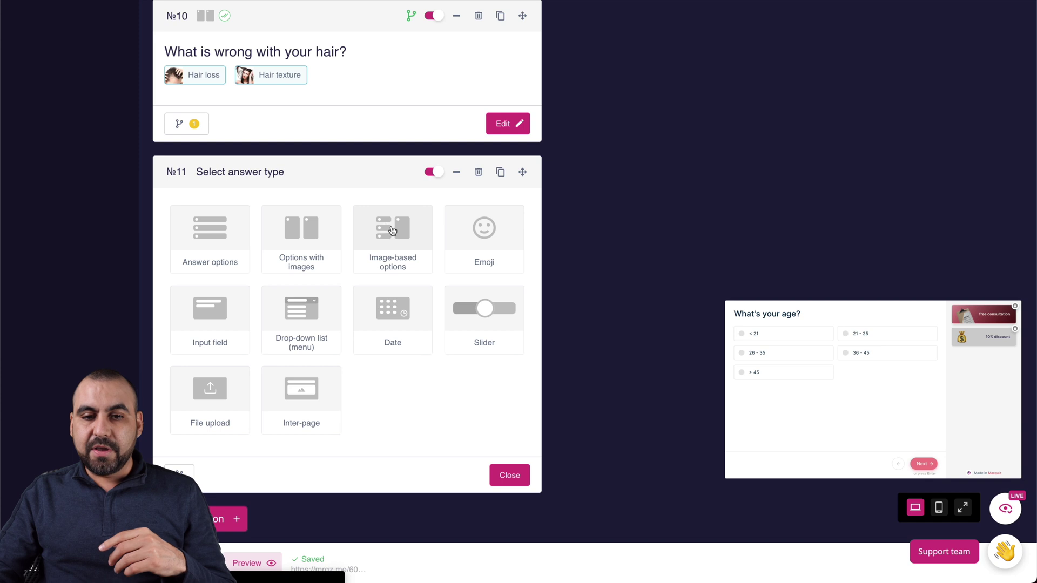
left_click(475, 238)
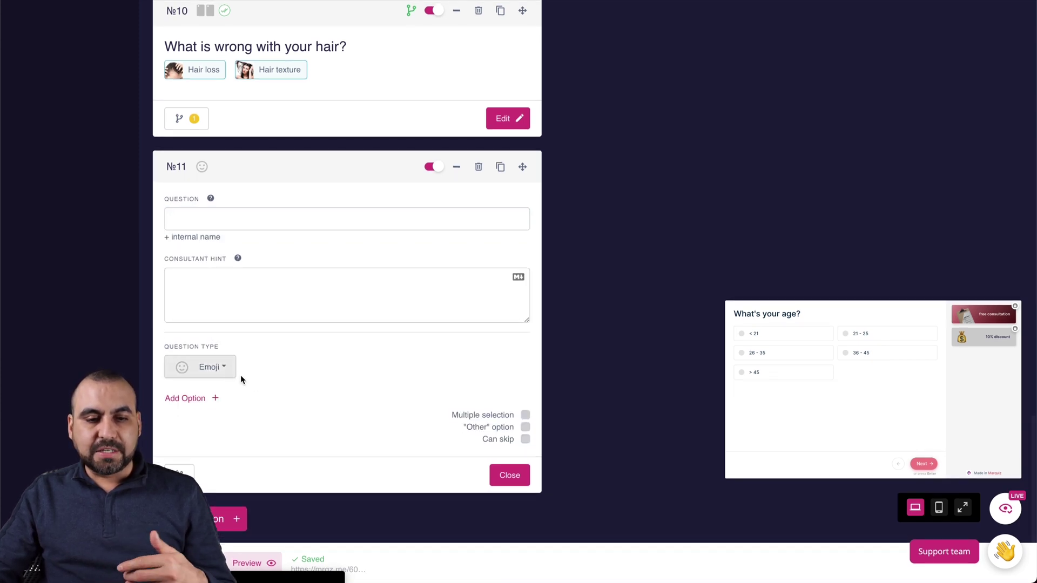
left_click(218, 374)
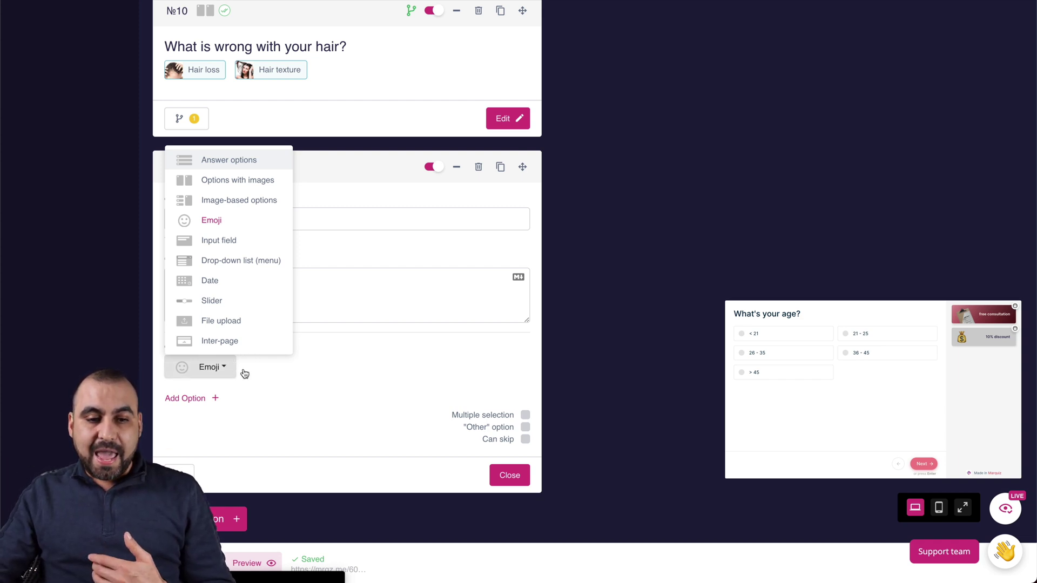
left_click(245, 374)
Add a heart-eyes emoji option labelled "i love you" to the new question and delete that question.
left_click(183, 398)
scroll(173, 352, "down", 1)
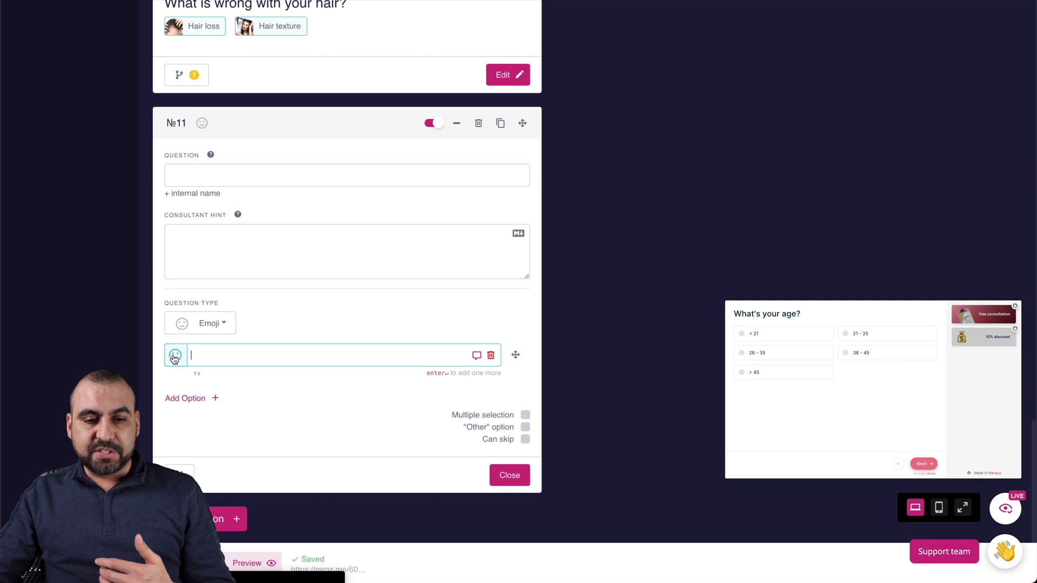
left_click(174, 358)
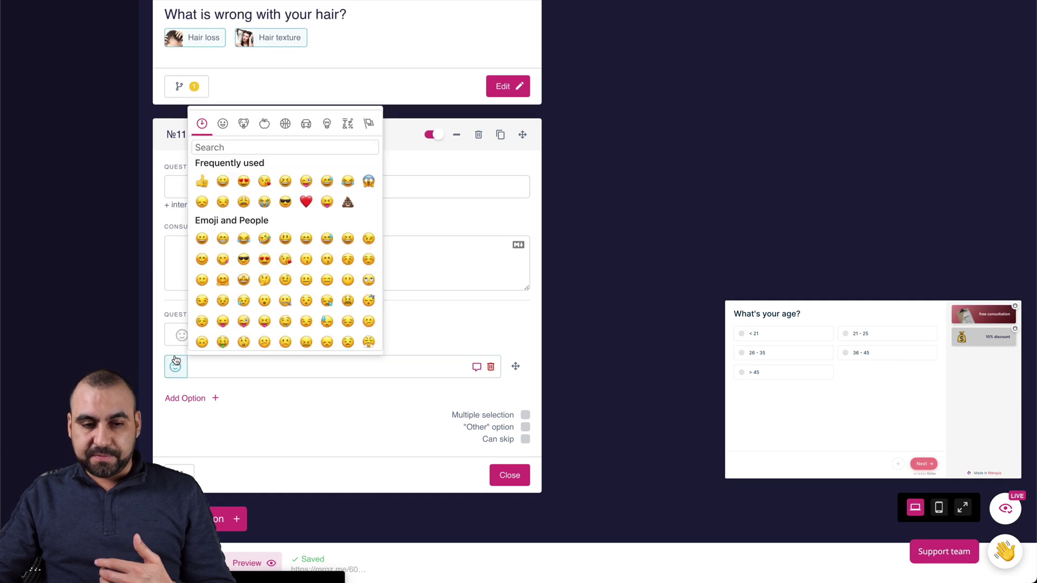
left_click(243, 182)
left_click(245, 361)
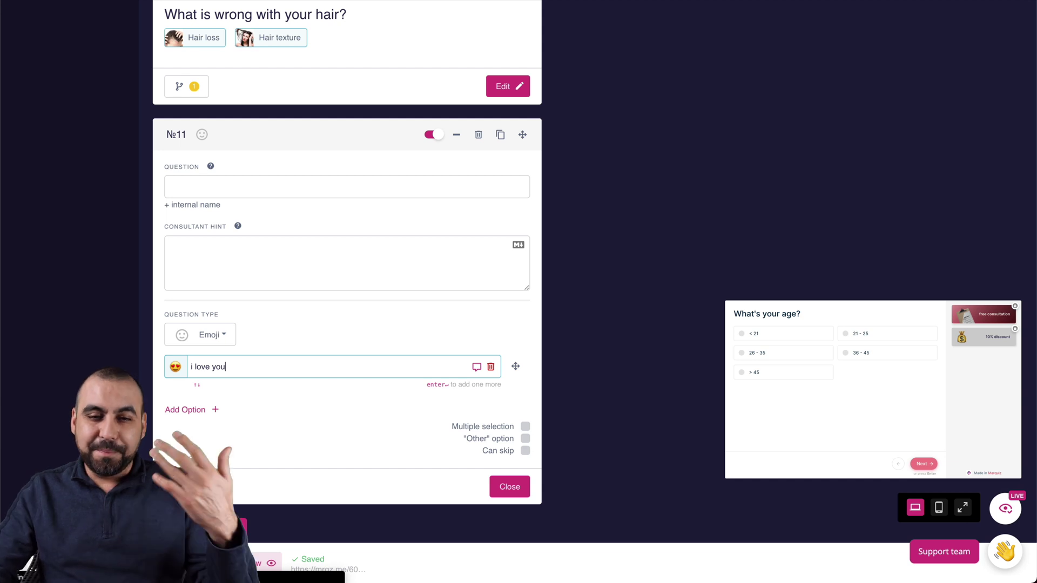
left_click(478, 135)
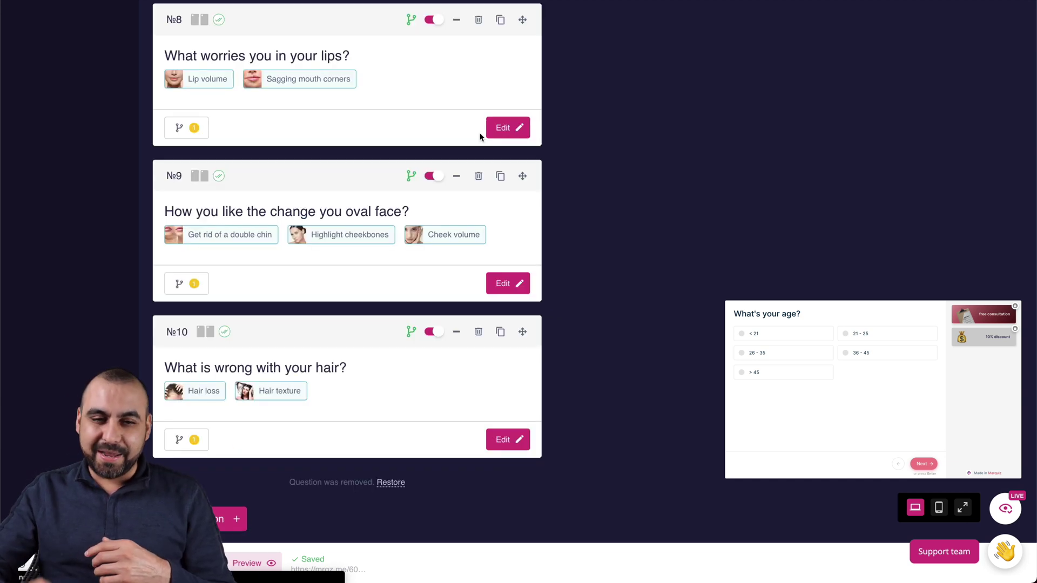
Add a Slider question at the end of the quiz with the text "What is your budget?" and a minimum of 100.
left_click(229, 516)
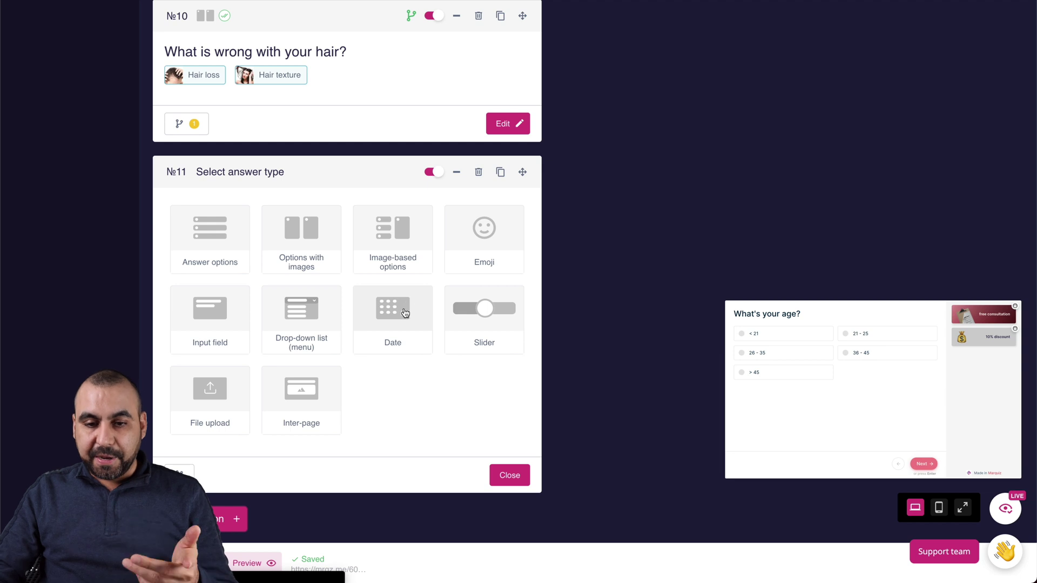
left_click(491, 312)
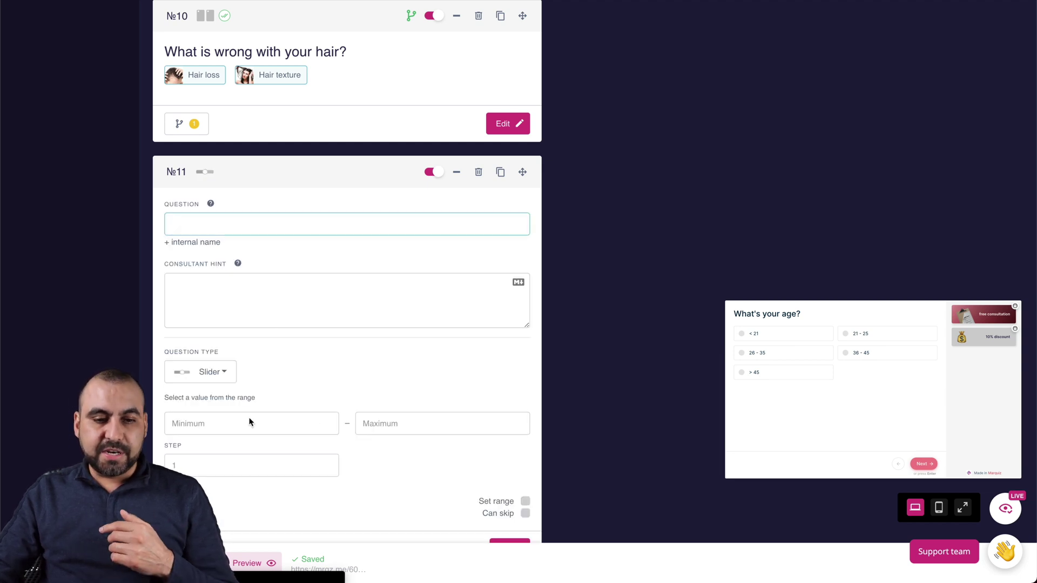
scroll(254, 404, "down", 2)
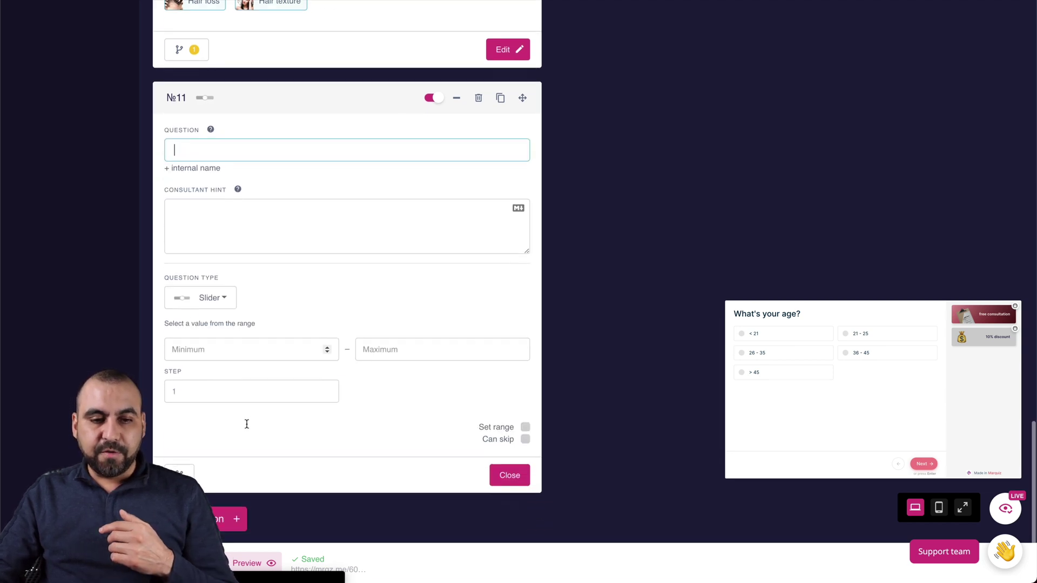
left_click(205, 351)
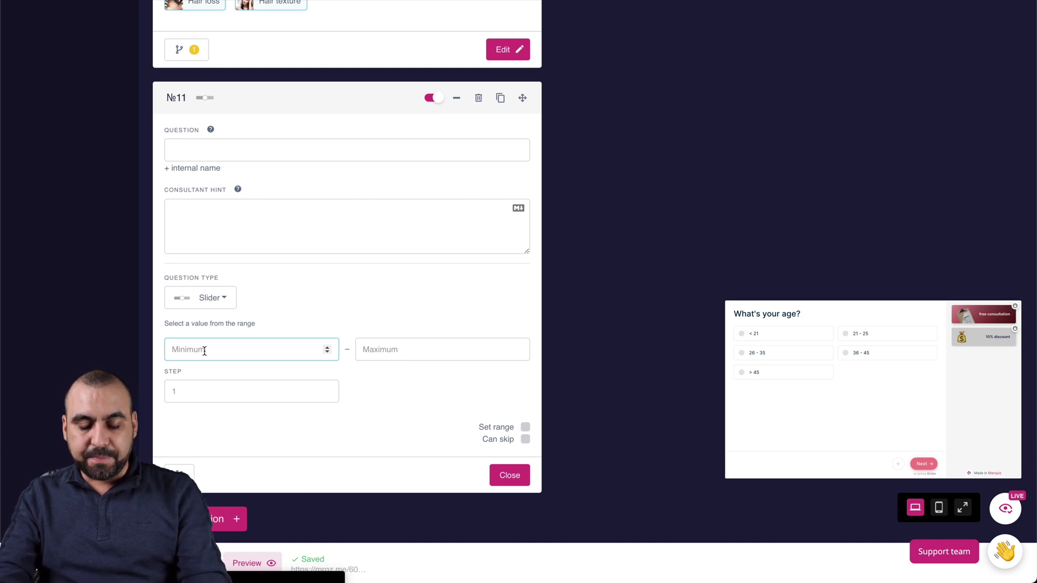
type("100")
left_click(232, 149)
type("What is your ")
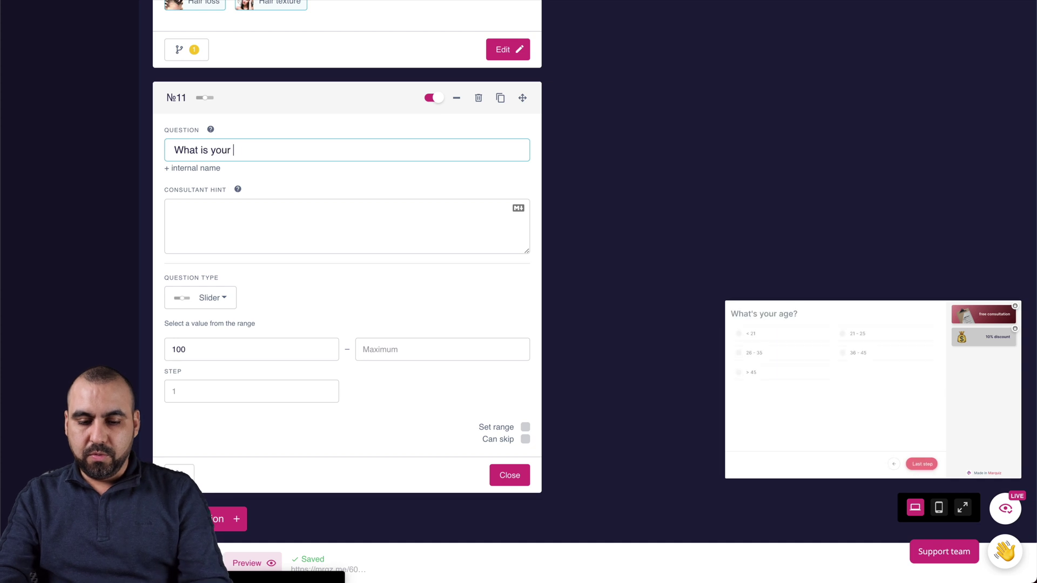
type("budget?")
Set the budget slider's maximum to 1000 and its step to 10.
left_click(396, 351)
type("1000")
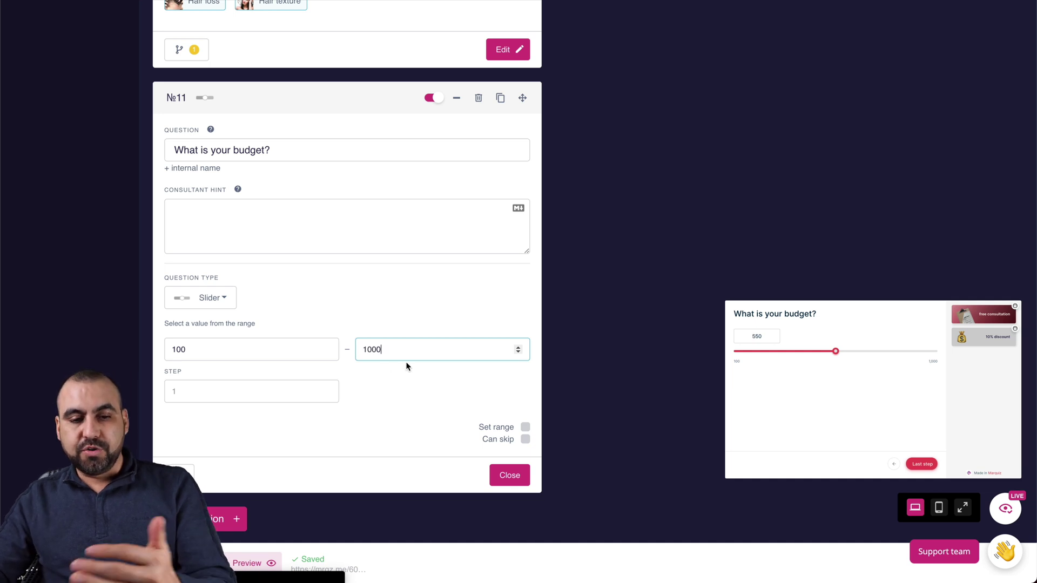
left_click(220, 390)
type("10")
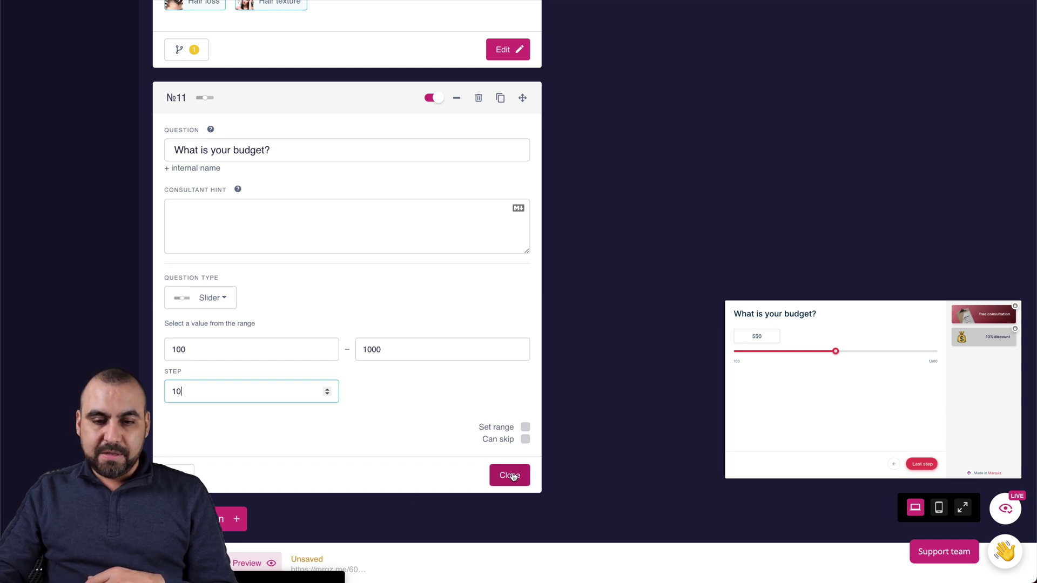
Delete the budget question, and add and discard another blank question to view the answer types.
left_click(478, 99)
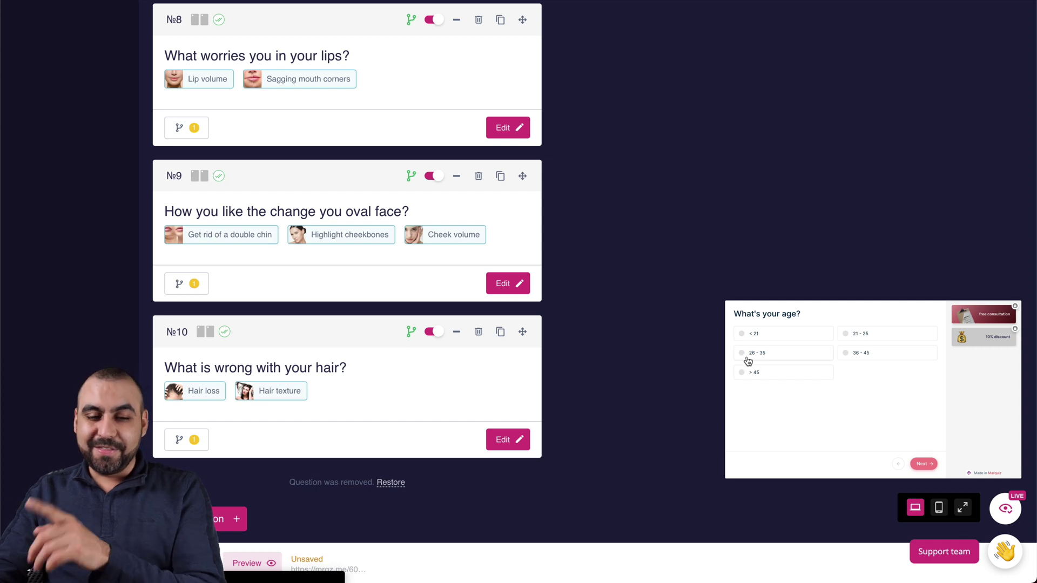
left_click(232, 519)
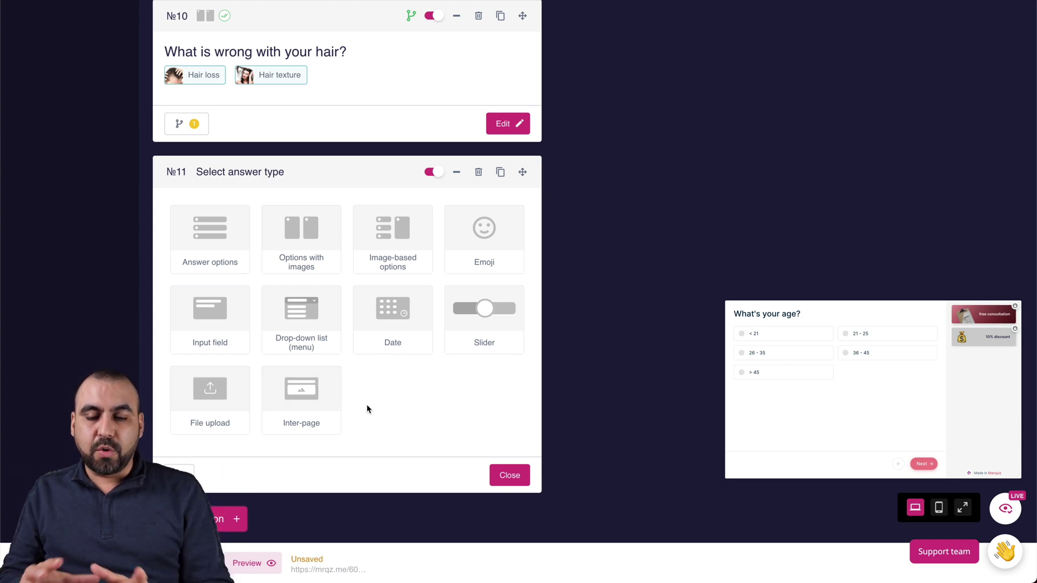
left_click(479, 172)
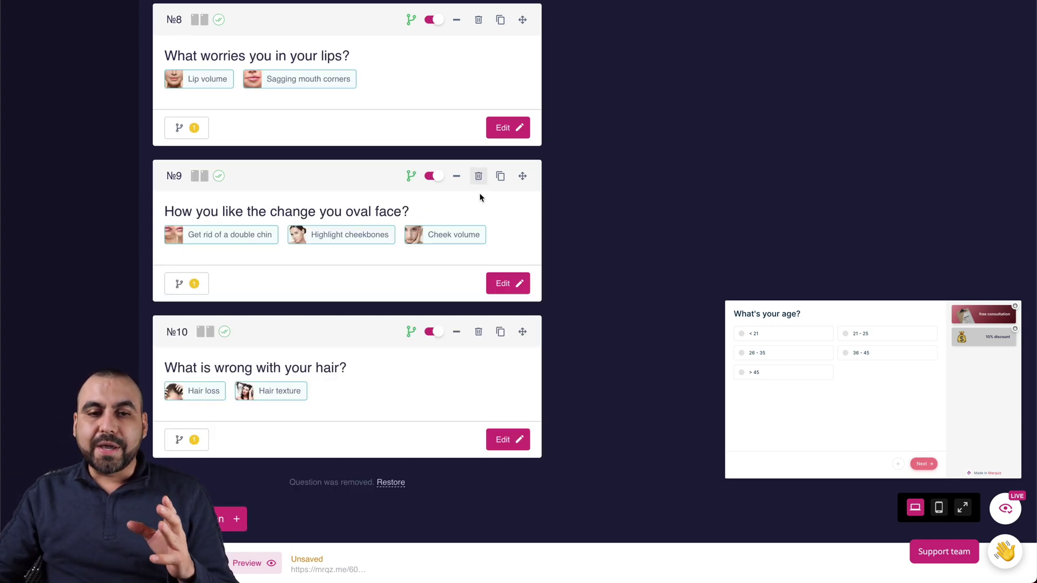
Open the branching conditions of "Where do wrinkles appear?" and review the Show/Hide choice and the answers in Condition 1.
scroll(481, 201, "up", 8)
scroll(481, 201, "up", 15)
scroll(225, 250, "down", 4)
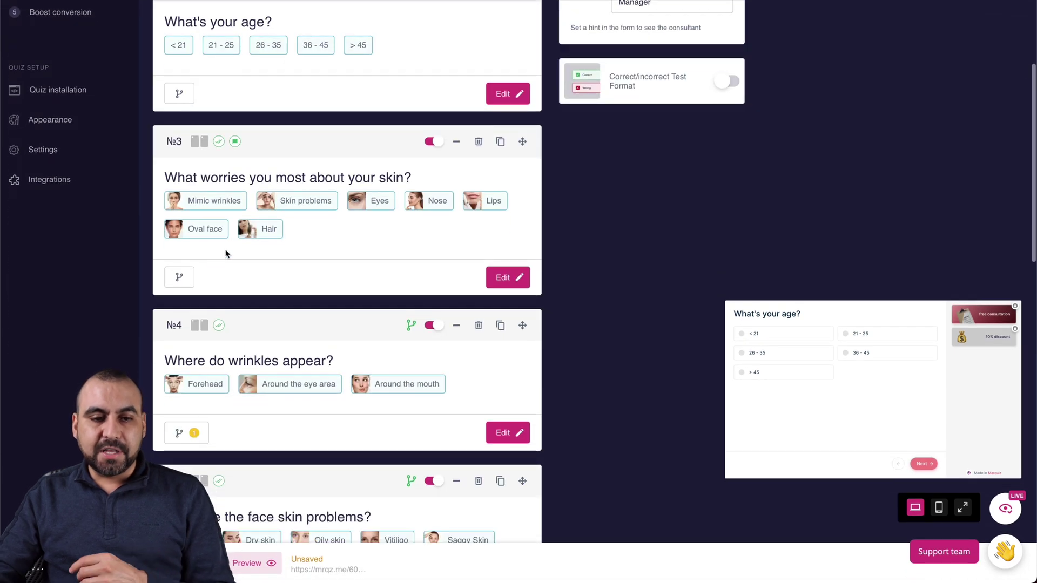
scroll(243, 269, "down", 3)
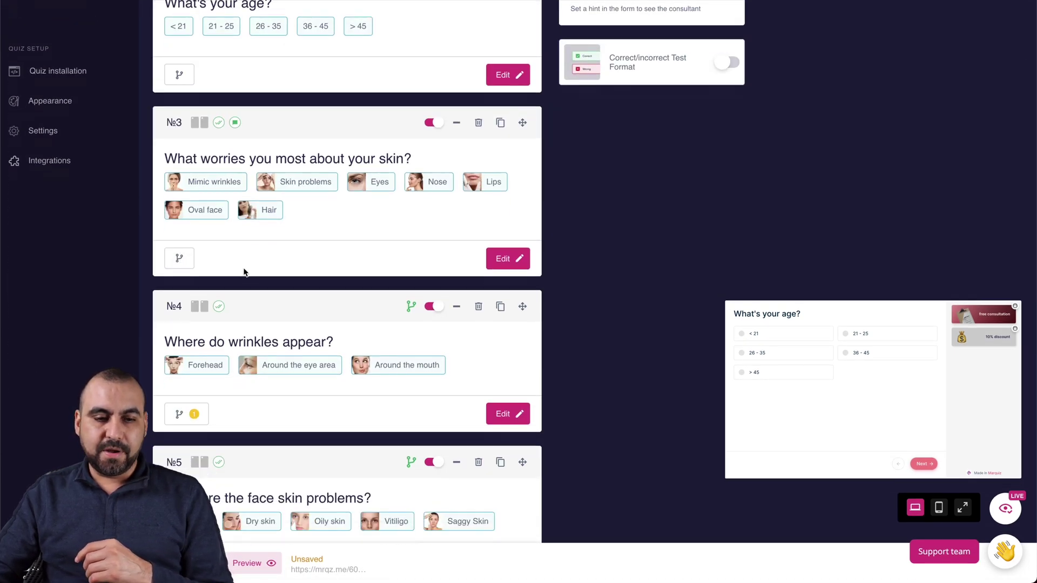
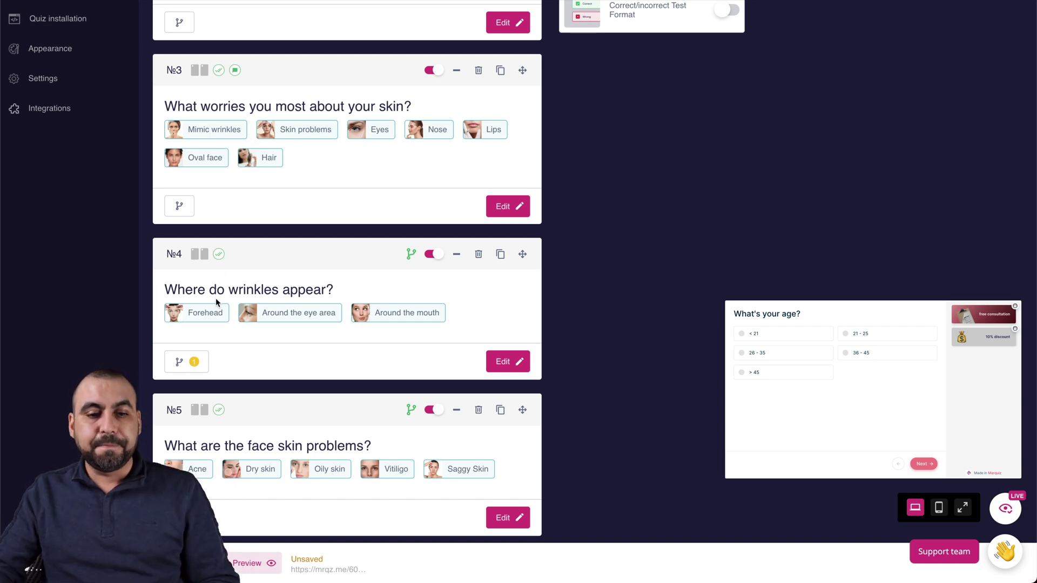
left_click(184, 362)
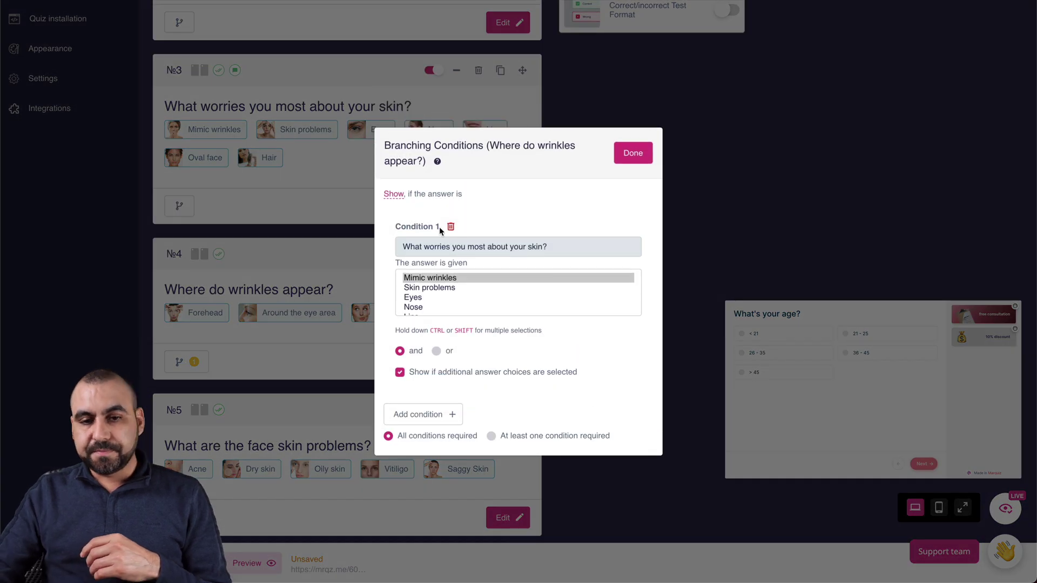
left_click(397, 195)
left_click(414, 199)
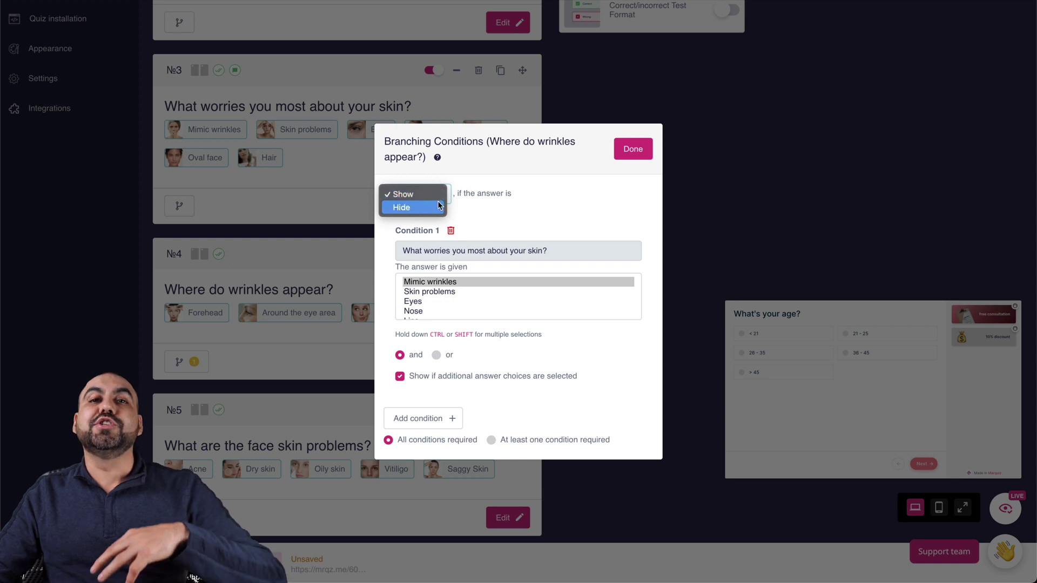
left_click(555, 208)
scroll(470, 278, "down", 2)
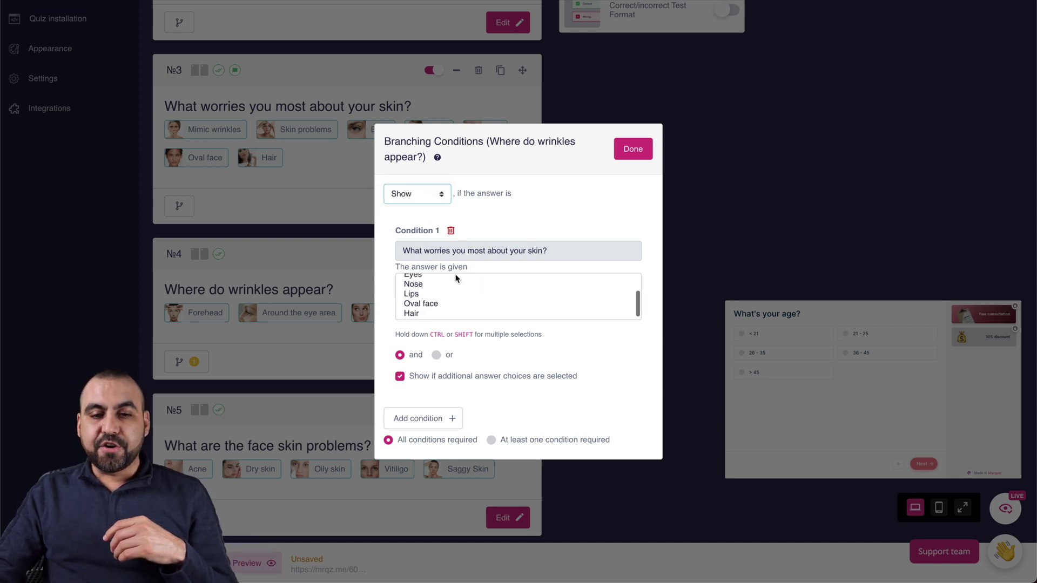
scroll(463, 278, "up", 2)
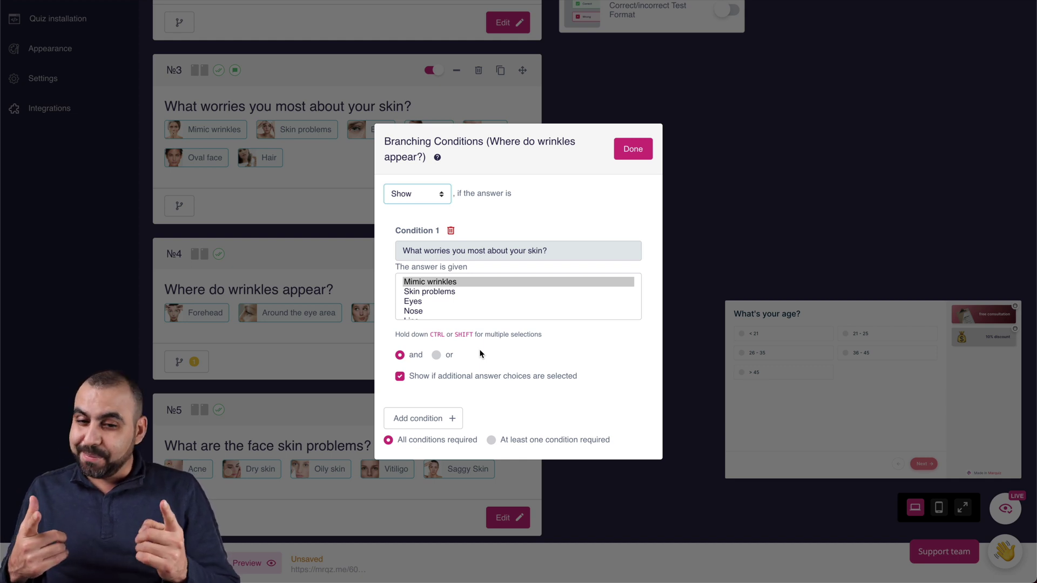
Add Condition 2 based on "What's your age?" with the answers 36 - 45 and > 45.
left_click(441, 415)
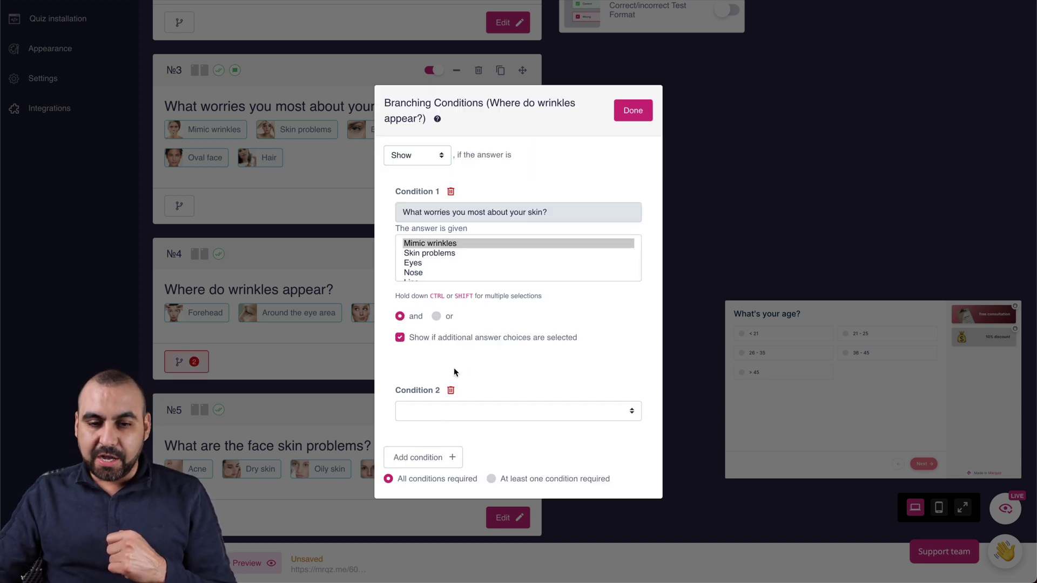
left_click(456, 411)
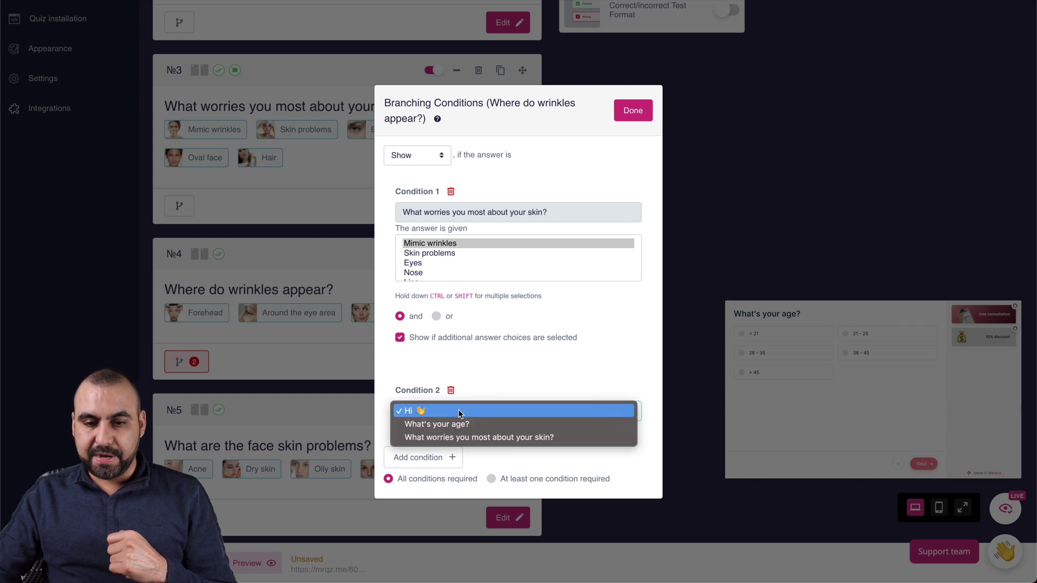
left_click(465, 424)
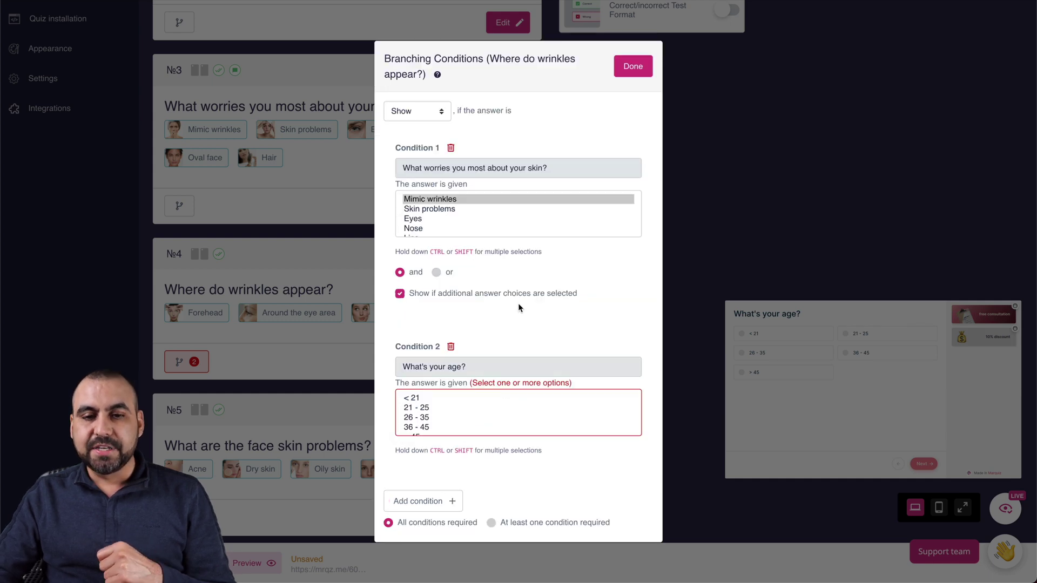
scroll(507, 411, "down", 1)
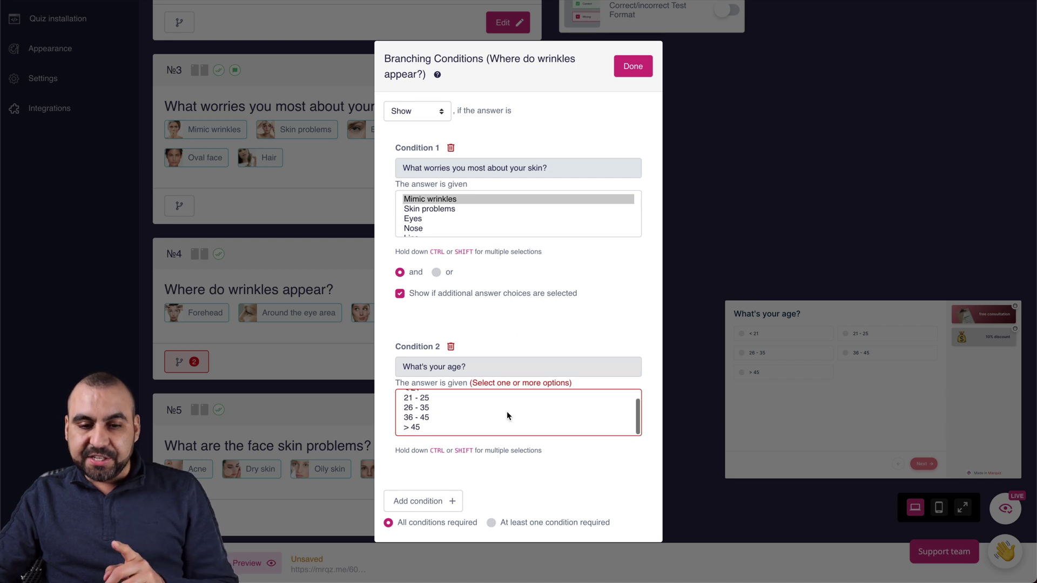
left_click(424, 418)
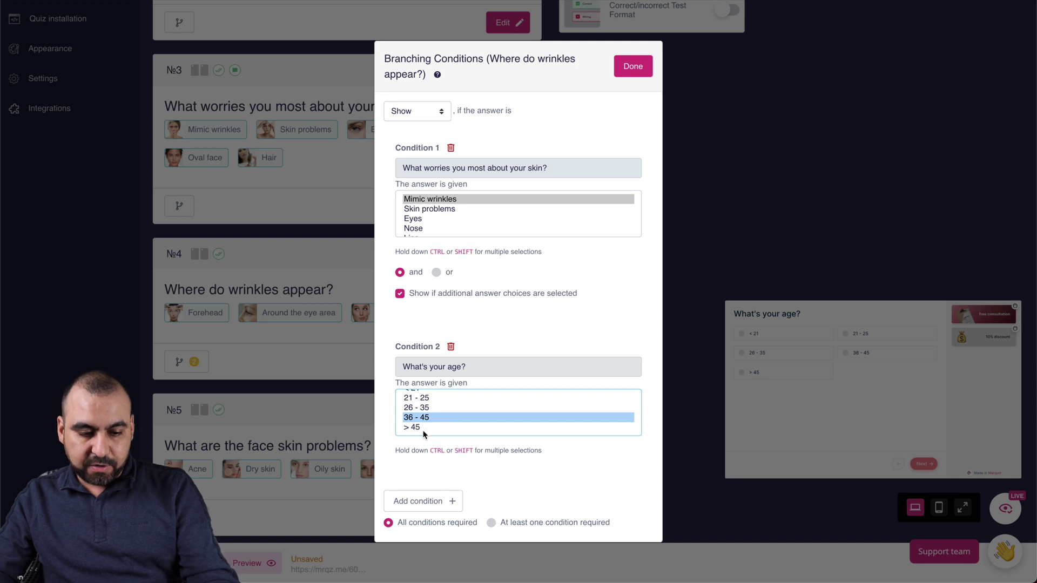
left_click(413, 428, "shift")
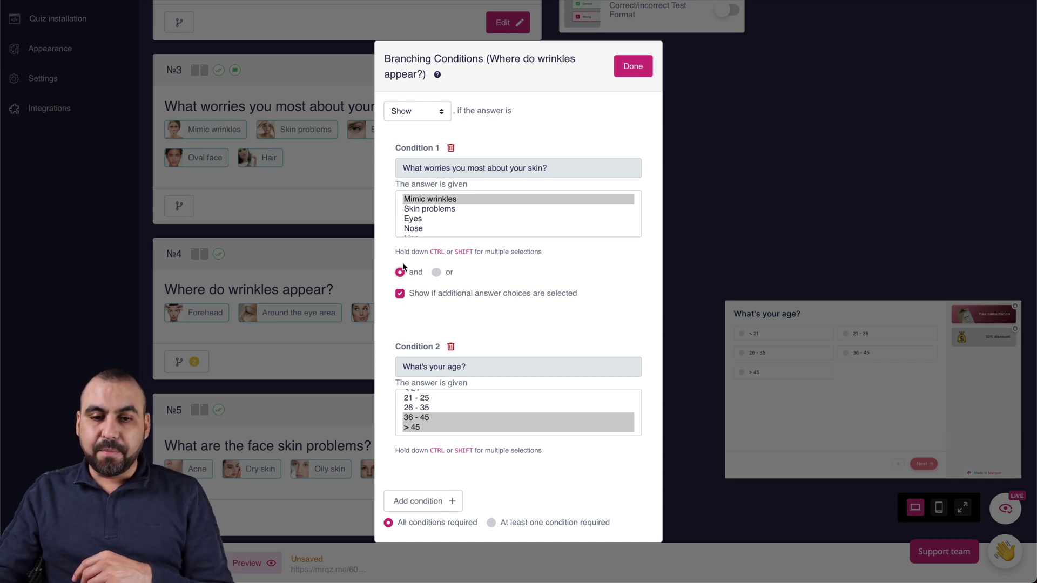
Try the "or" operator in Condition 1, restore "and", and finish the branching conditions.
left_click_drag(397, 148, 445, 150)
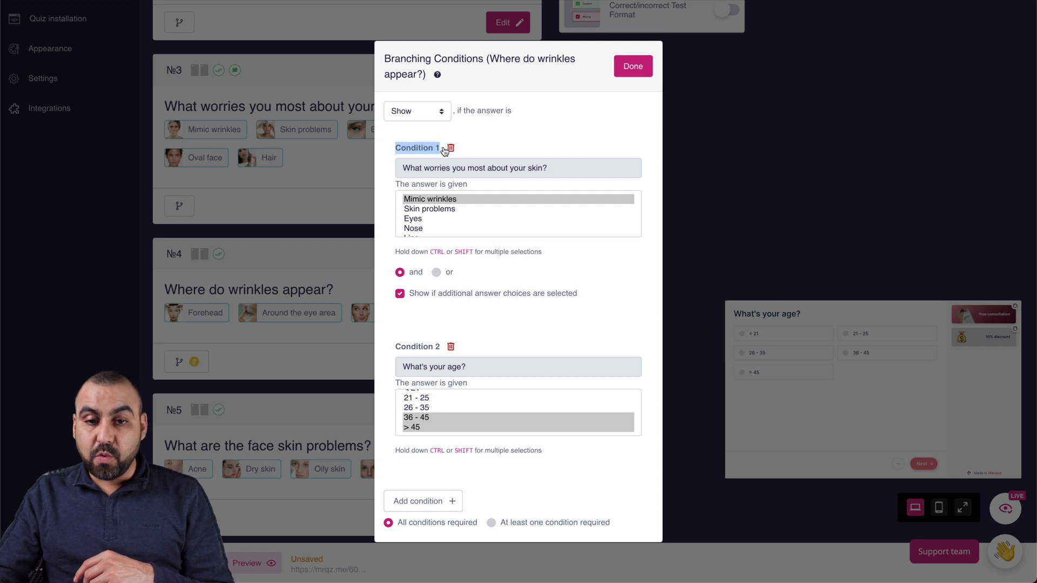
left_click(392, 331)
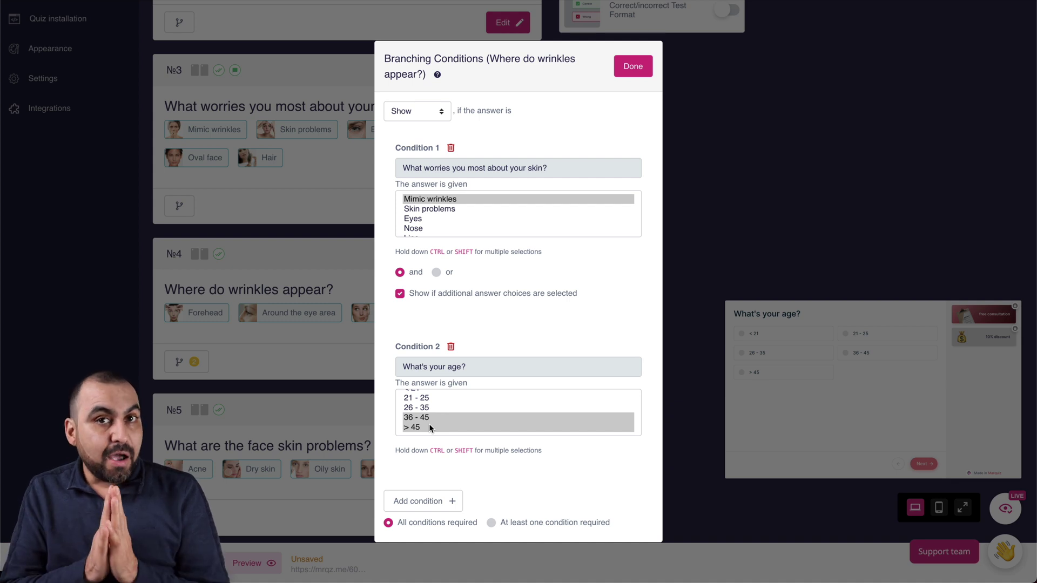
left_click(436, 273)
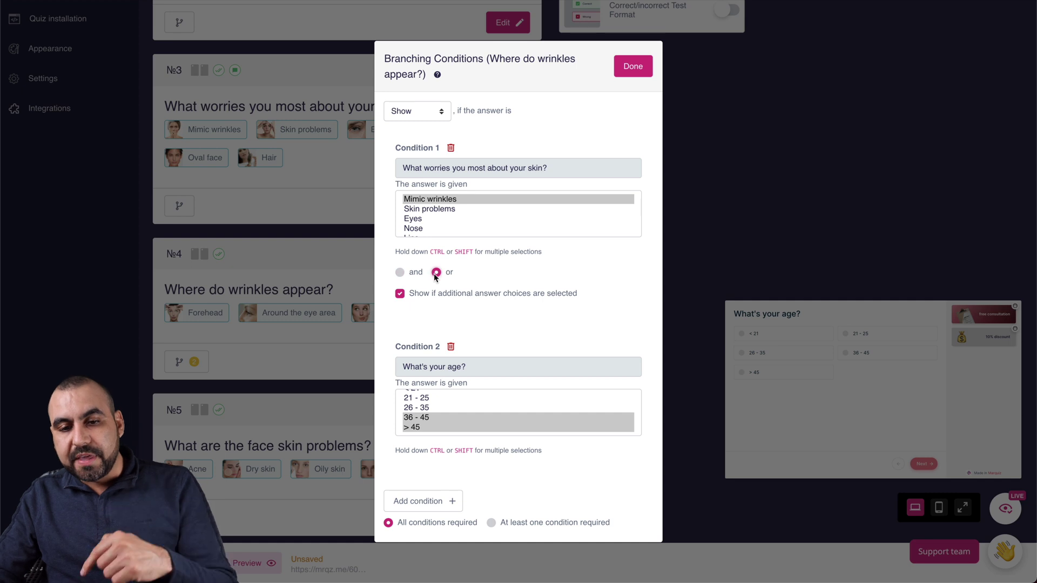
left_click(400, 273)
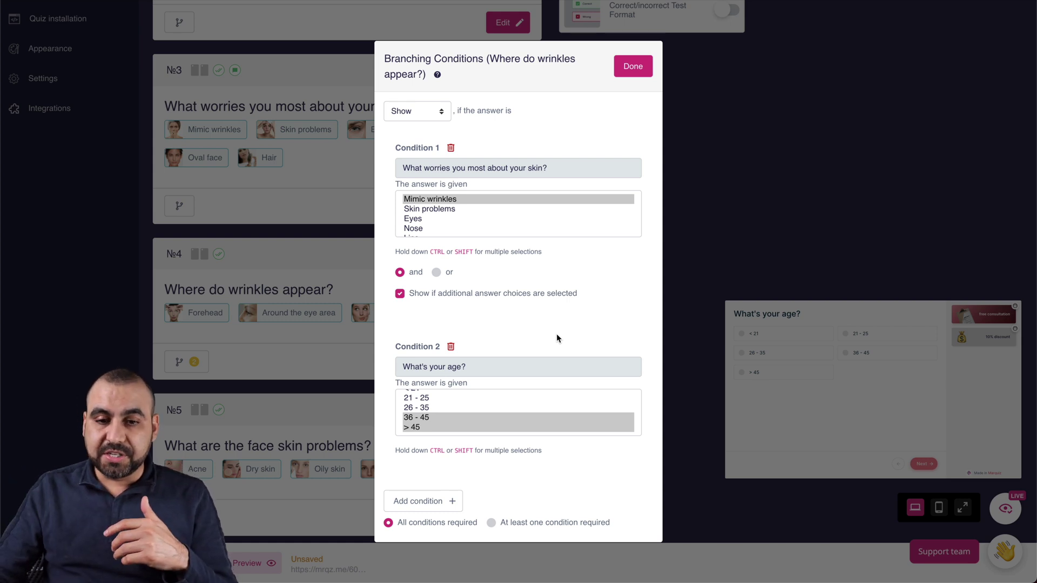
left_click(633, 66)
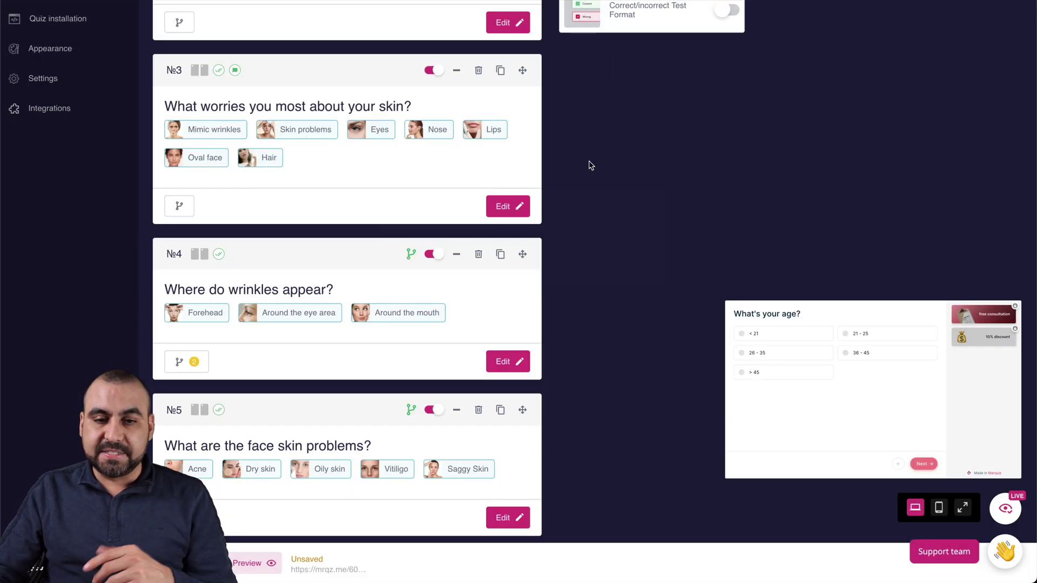
Go to the quiz's Outcomes section and create outcomes.
mouse_move(194, 363)
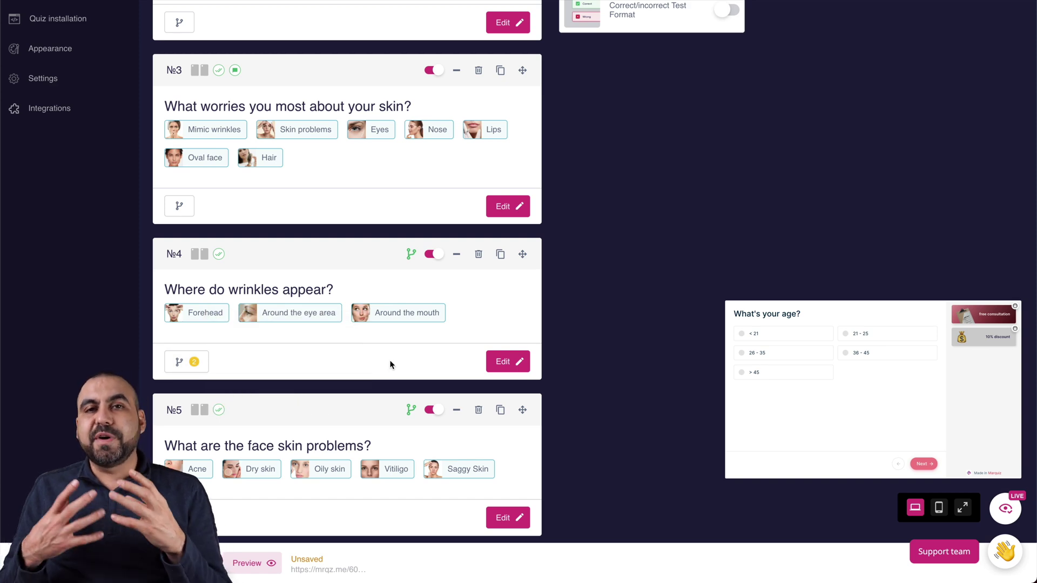
scroll(390, 360, "up", 5)
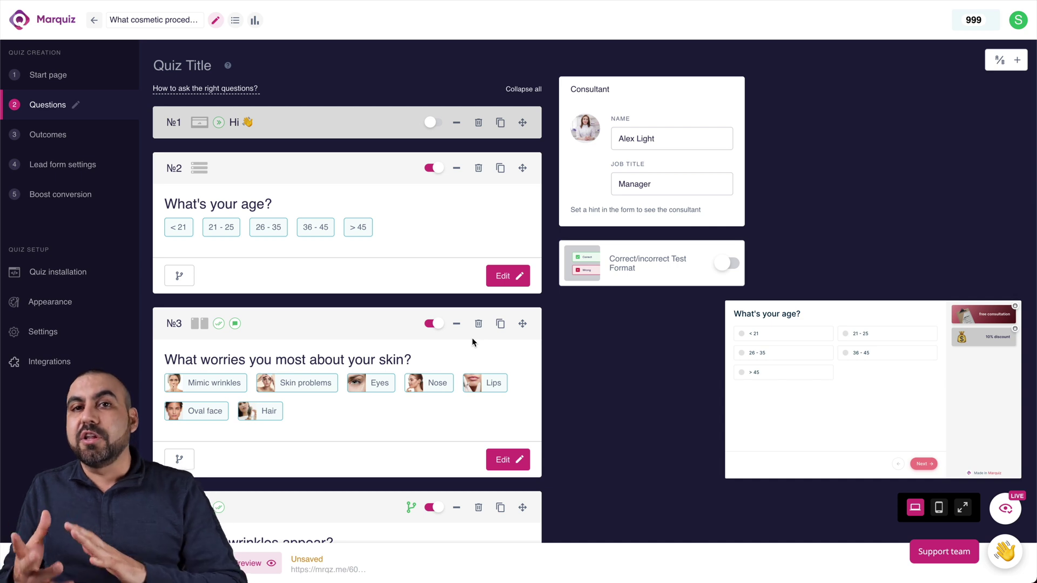
left_click(75, 135)
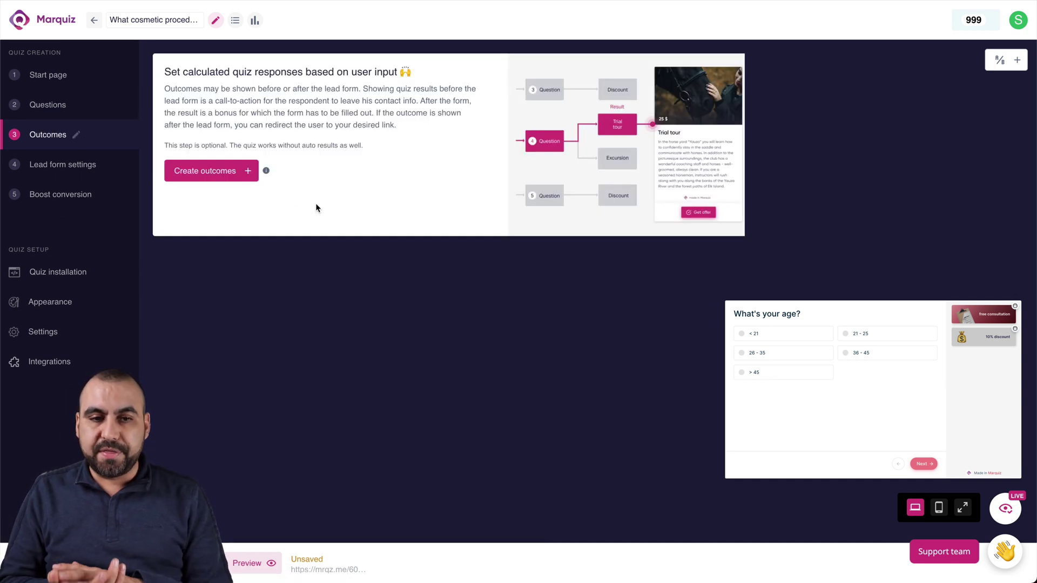
left_click(241, 176)
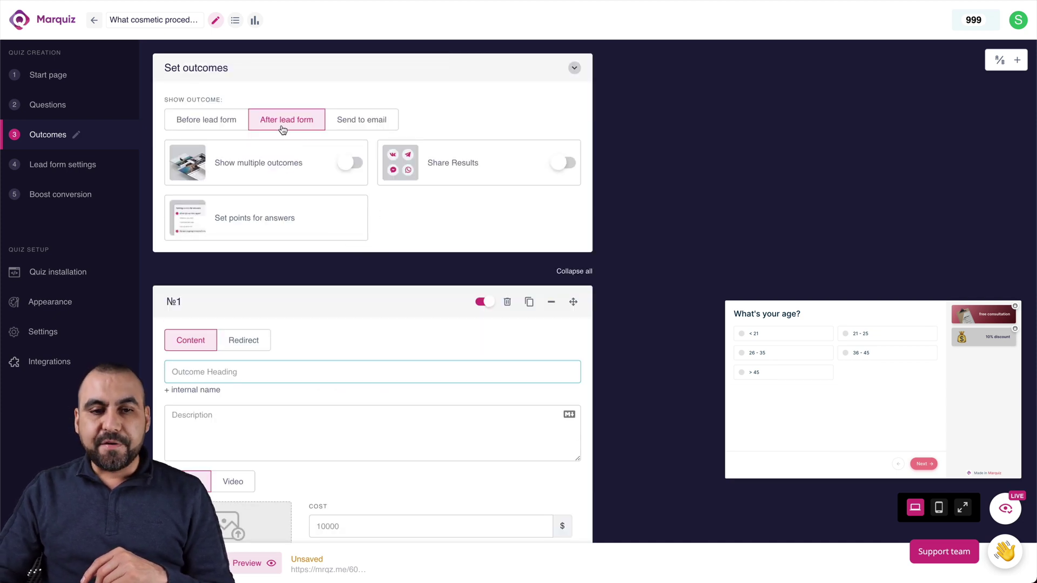
Try the Share Results option for the outcomes and switch it back off.
left_click_drag(219, 162, 295, 164)
left_click(295, 163)
left_click(573, 166)
left_click(562, 166)
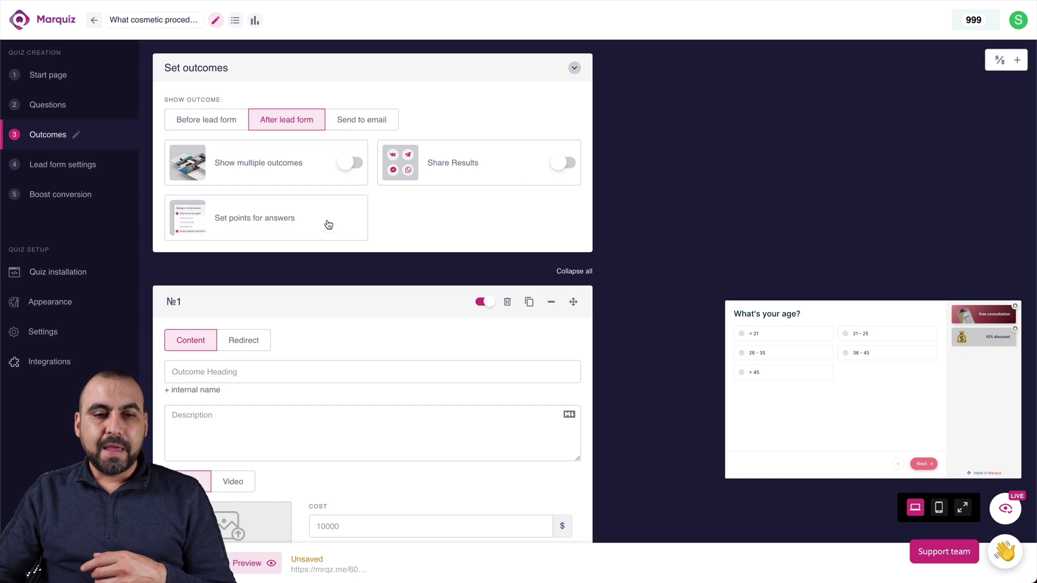
Set answer points for "What's your age?": 5 for 21 - 25, 23 for 26 - 35, 29 for 36 - 45 and 40 for > 45.
left_click(297, 224)
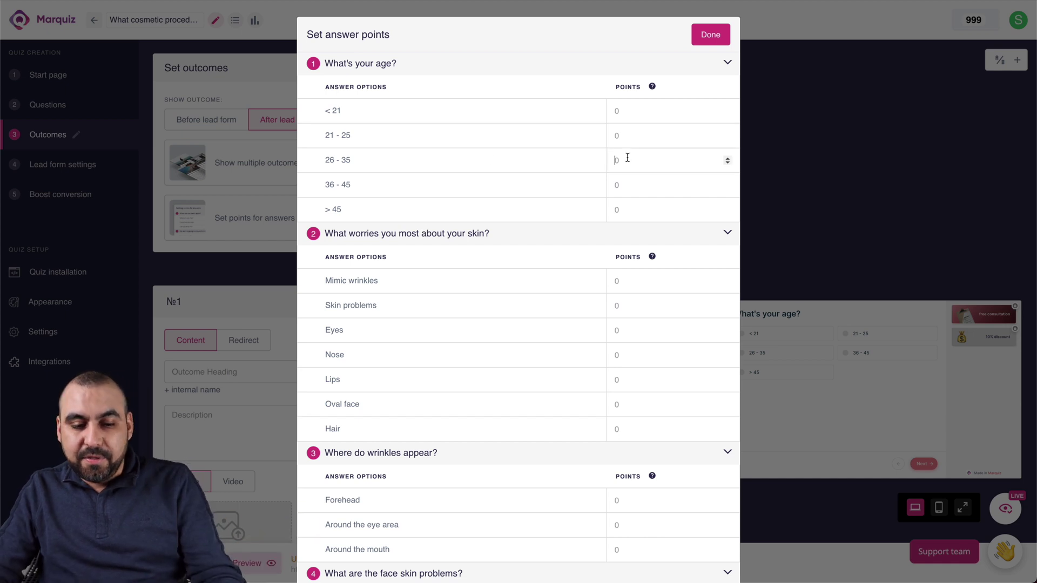
type("3")
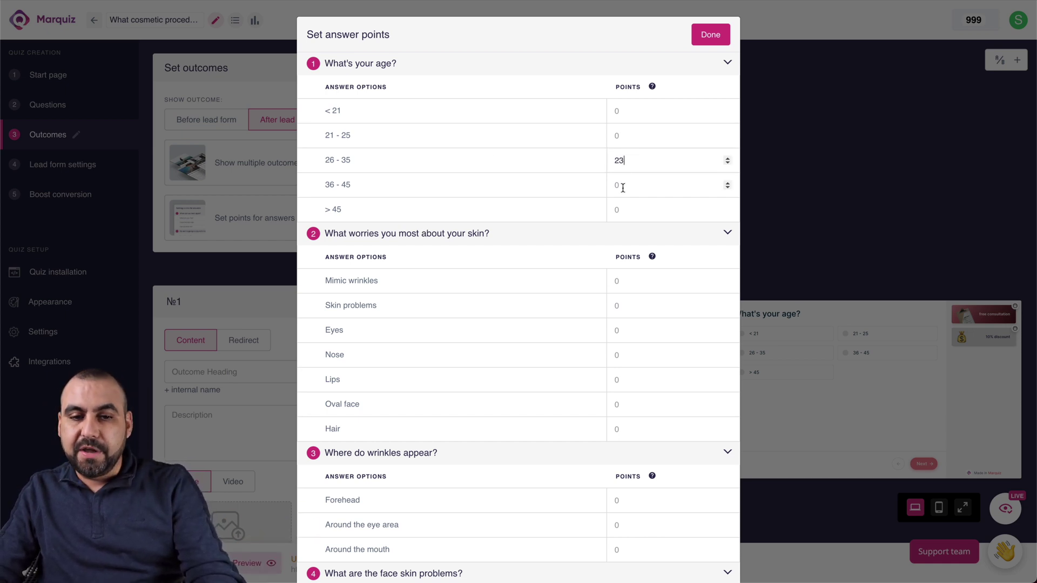
left_click(624, 187)
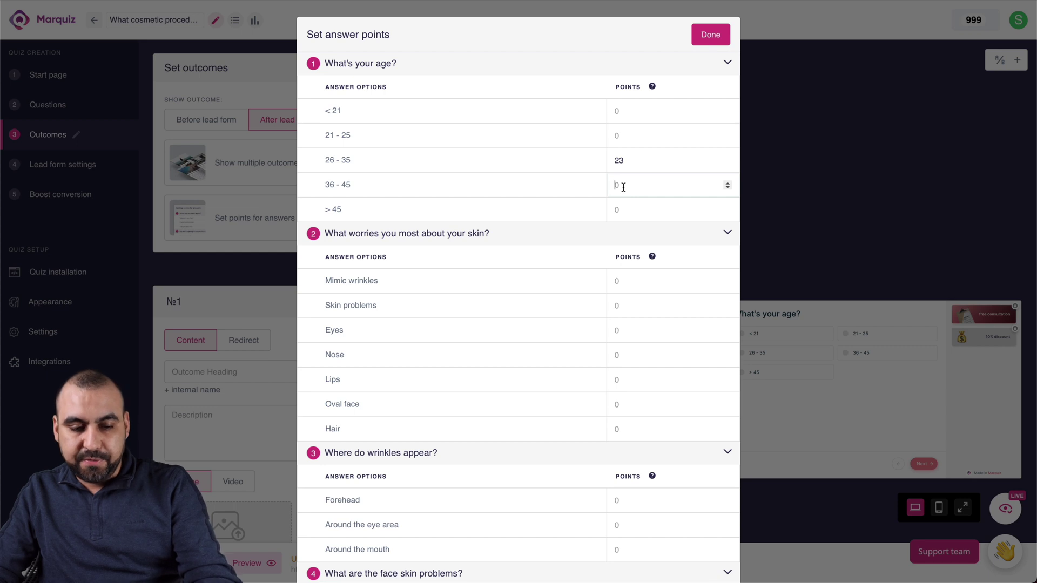
type("29")
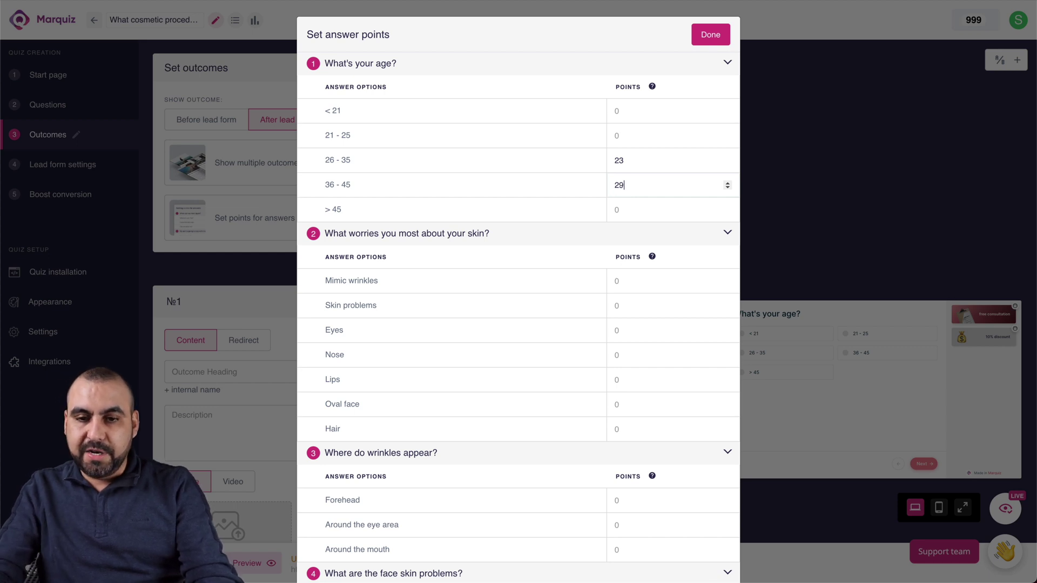
left_click(636, 208)
type("40")
left_click(623, 138)
type("5")
left_click(634, 112)
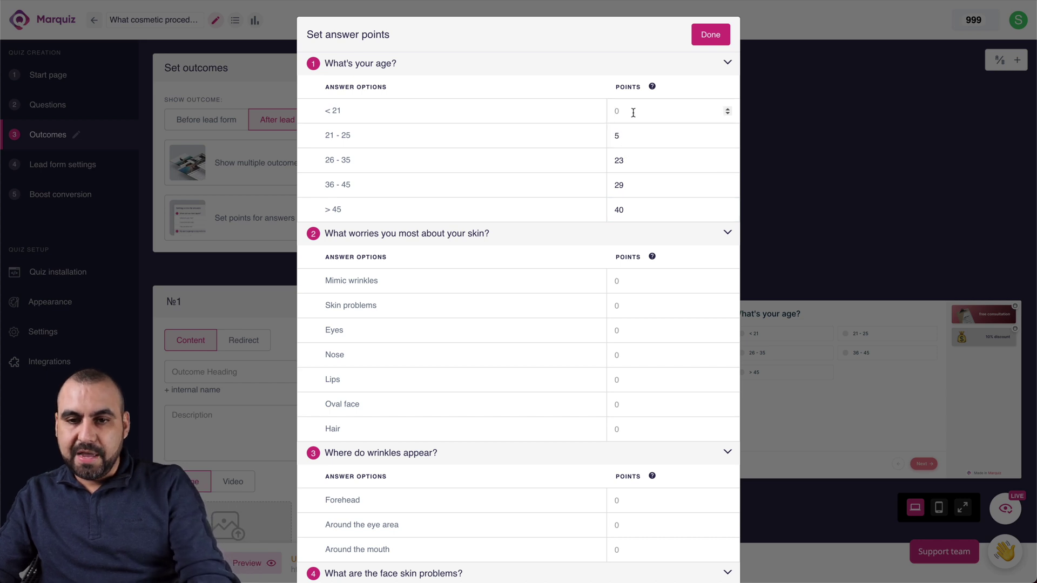
Try -20 points for the "Dry skin" answer, clear the value again, and finish the answer points.
scroll(632, 238, "down", 1)
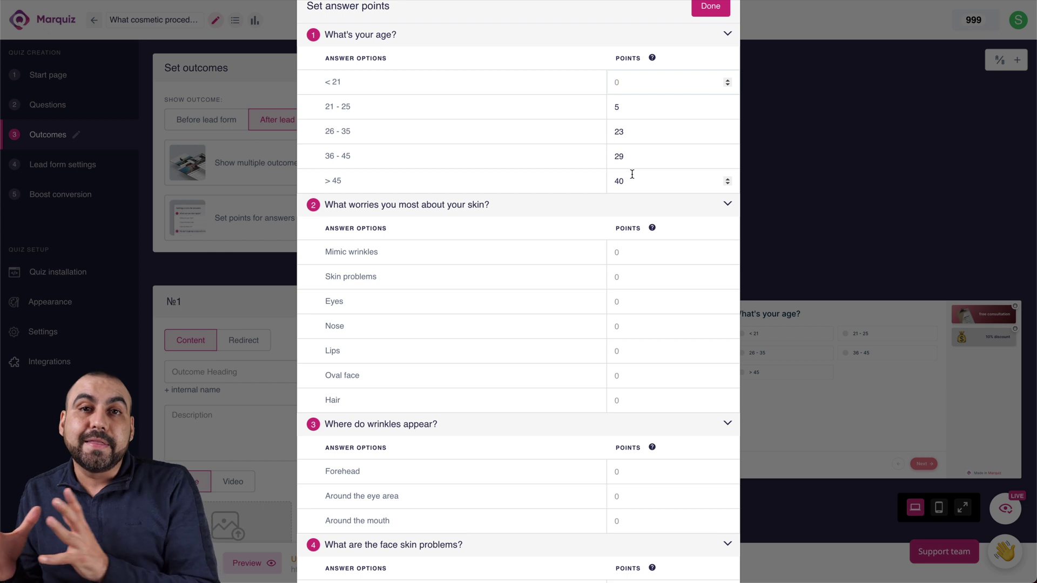
scroll(632, 174, "down", 1)
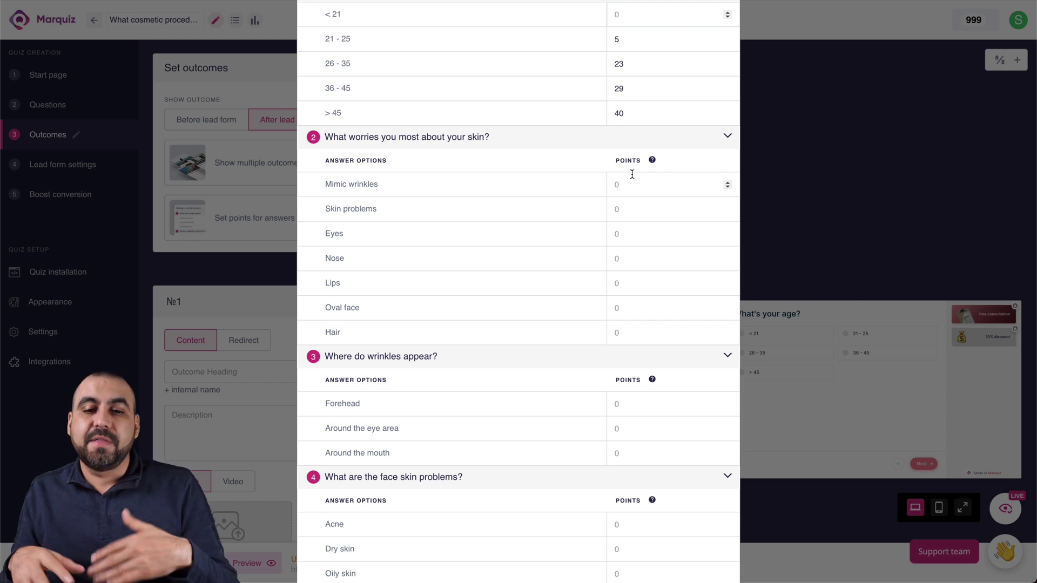
scroll(630, 330, "down", 3)
left_click(629, 281)
left_click(629, 386)
type("-20")
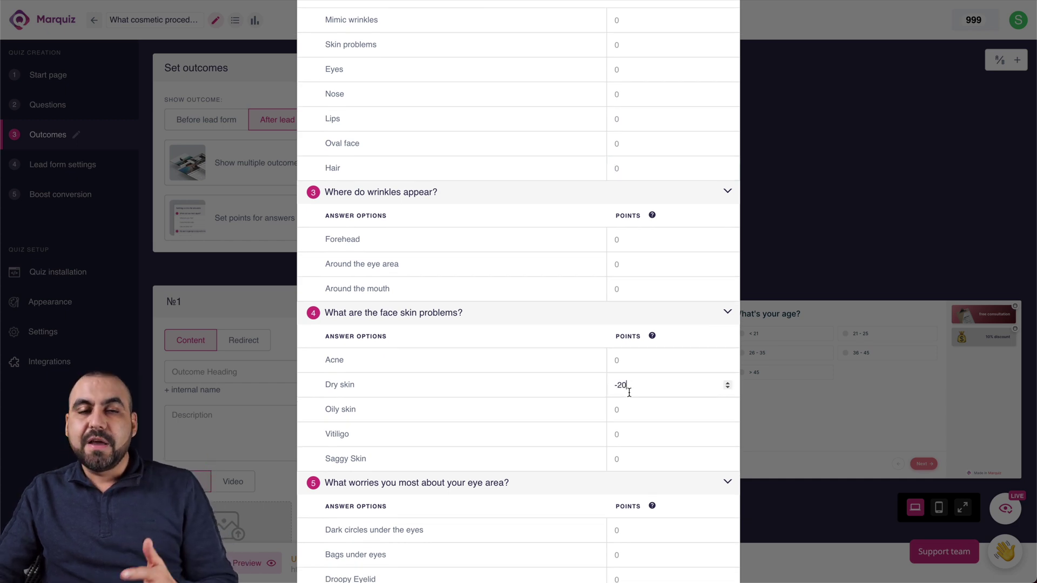
double_click(630, 386)
key("BackSpace")
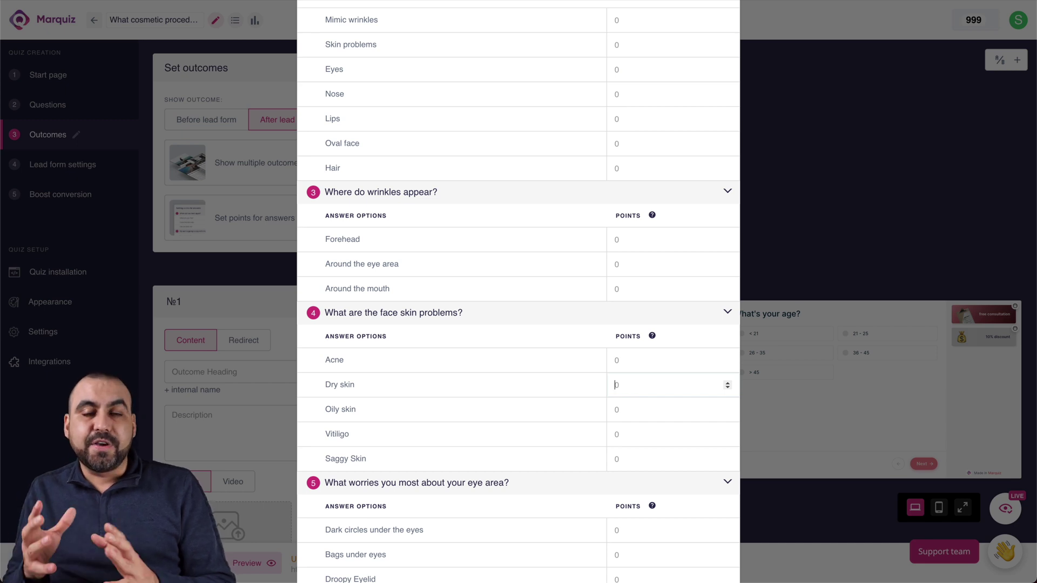
scroll(741, 121, "up", 5)
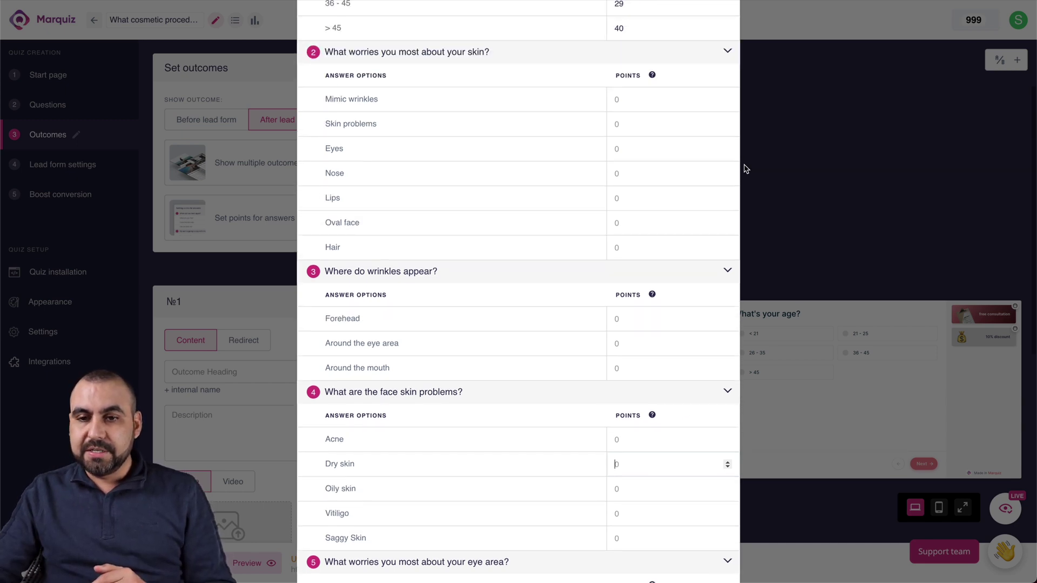
left_click(708, 33)
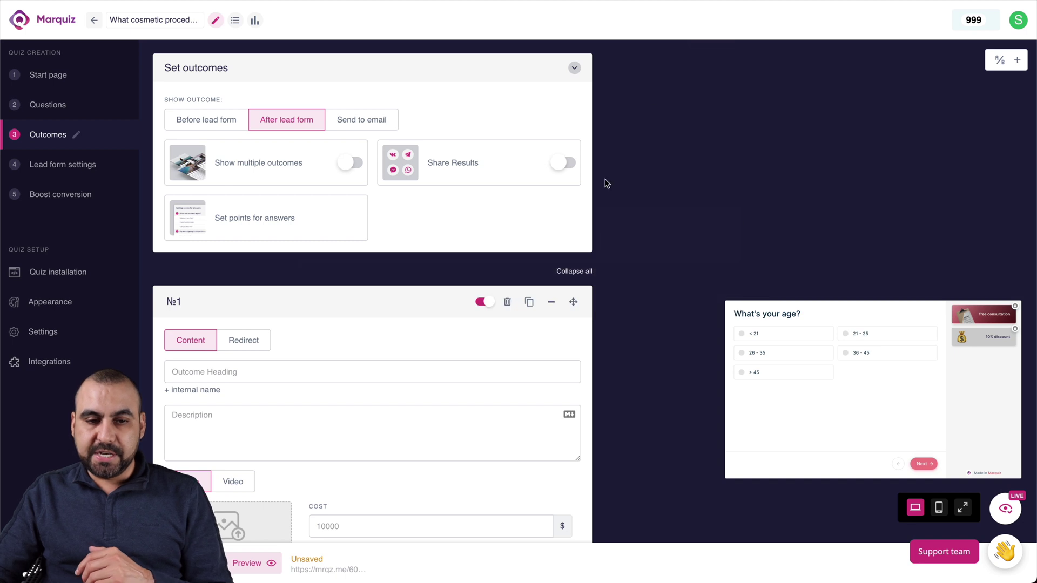
Switch outcome №1 to Redirect and add a condition to it, viewing the available questions without choosing an answer.
scroll(384, 303, "down", 5)
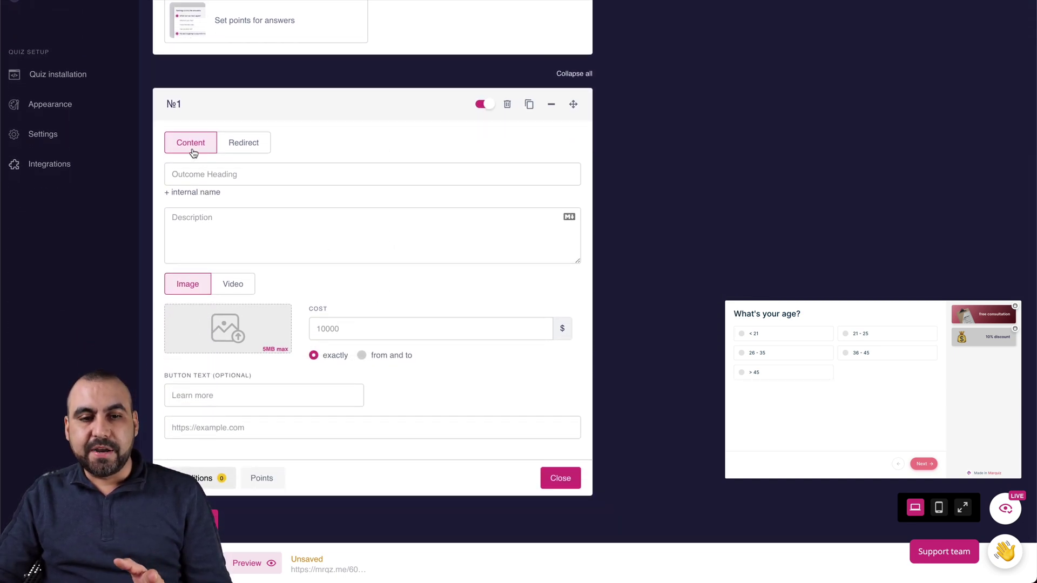
left_click(246, 145)
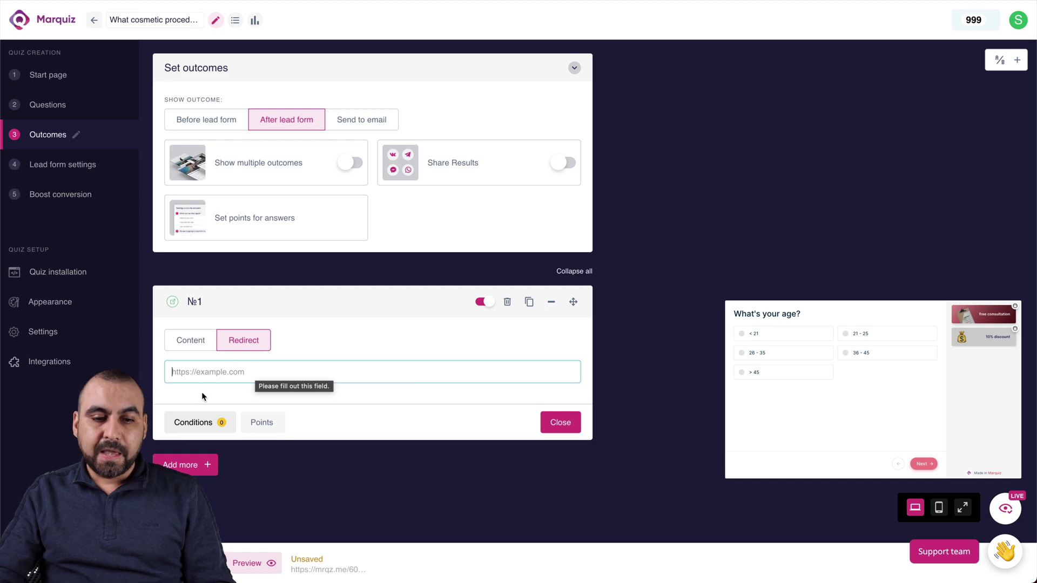
left_click(209, 424)
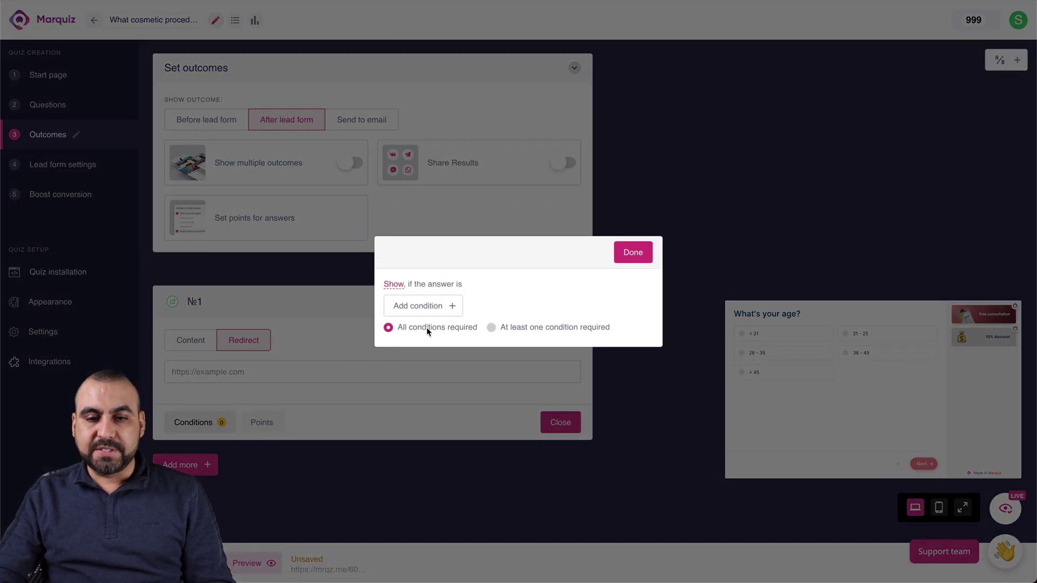
left_click(457, 305)
left_click(458, 301)
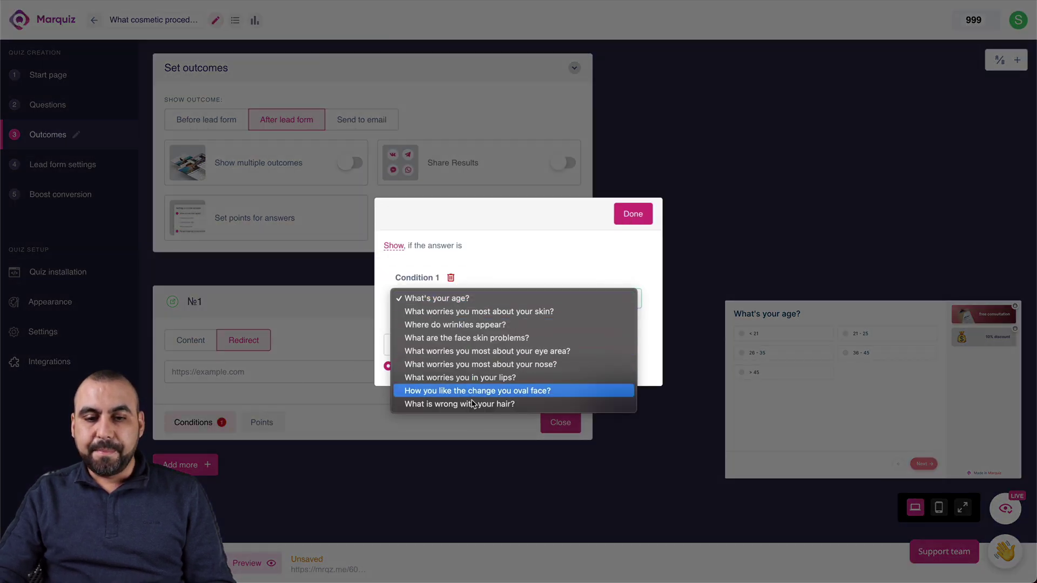
left_click(624, 214)
left_click(624, 214)
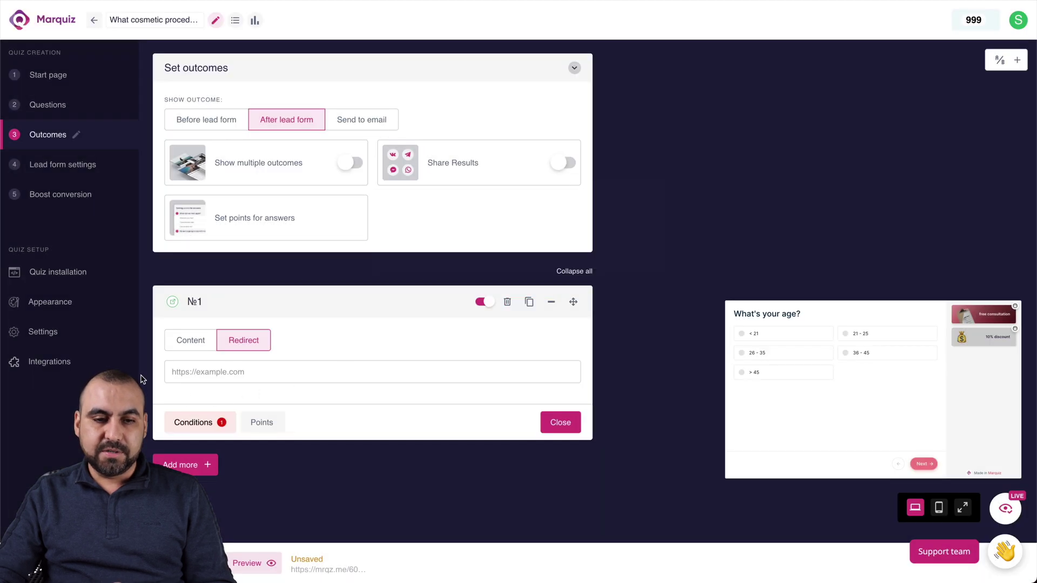
Switch outcome №1 back to Content with the heading "you get this cosmetic kit" and the description "5 boxes".
left_click(190, 340)
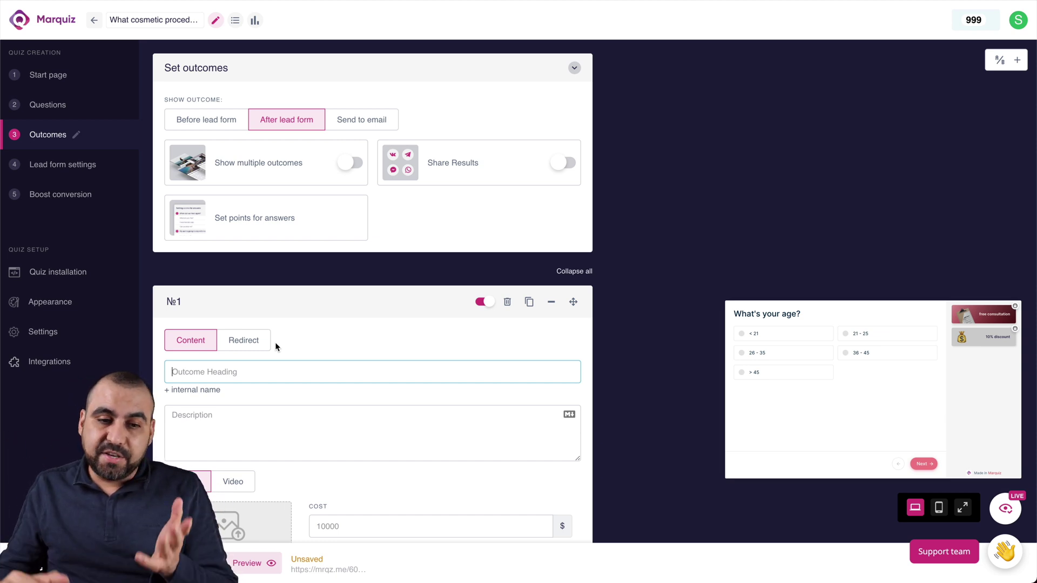
scroll(276, 347, "down", 2)
scroll(276, 347, "down", 2)
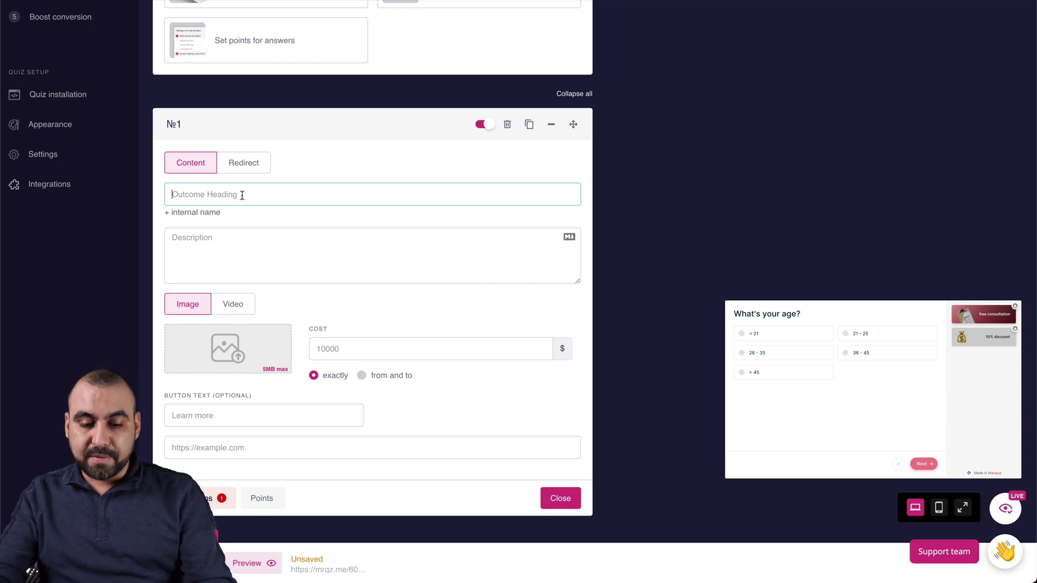
type("you get t")
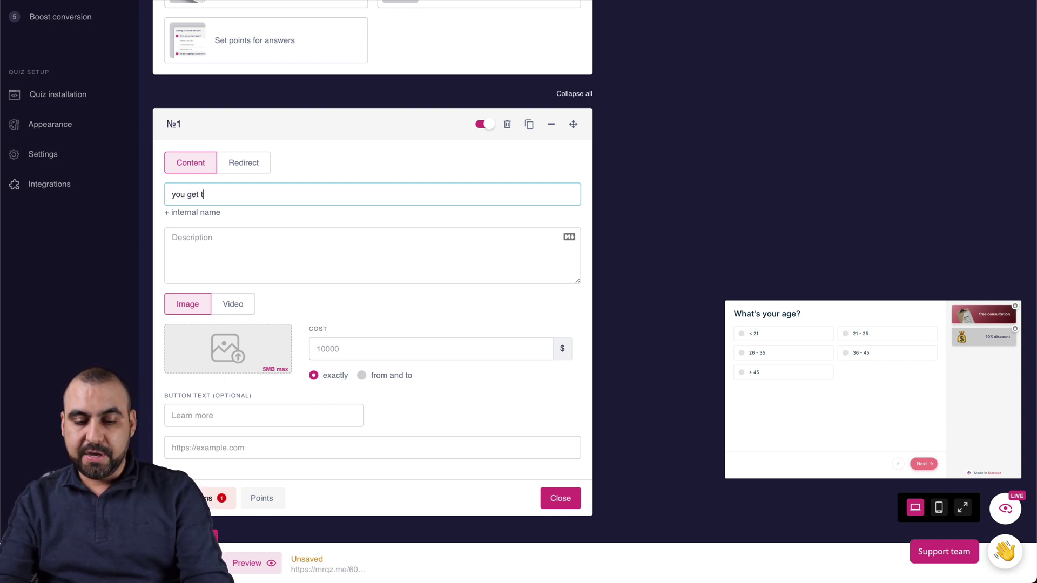
type("his cosmetic ")
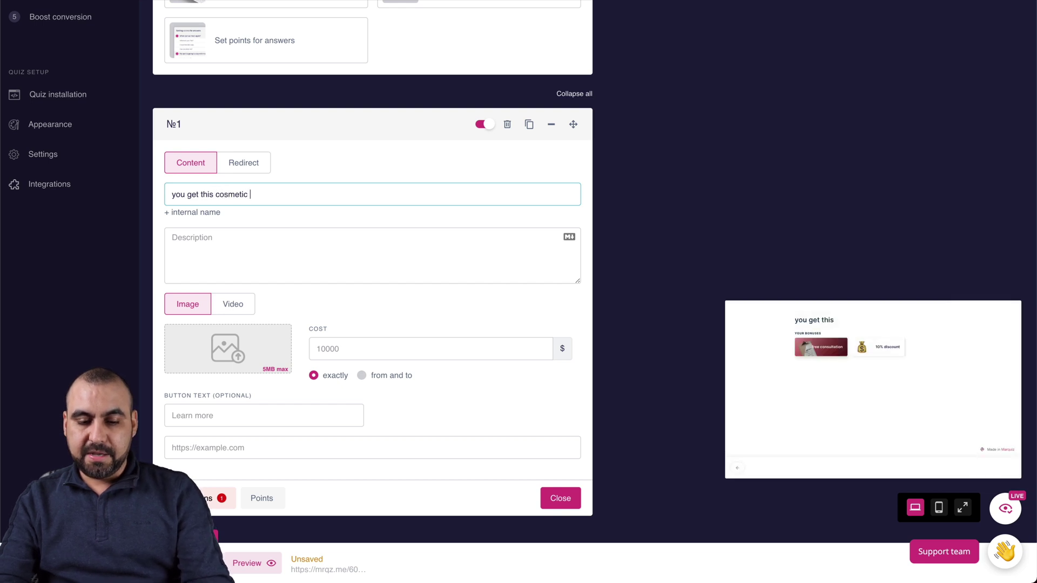
type("kit for")
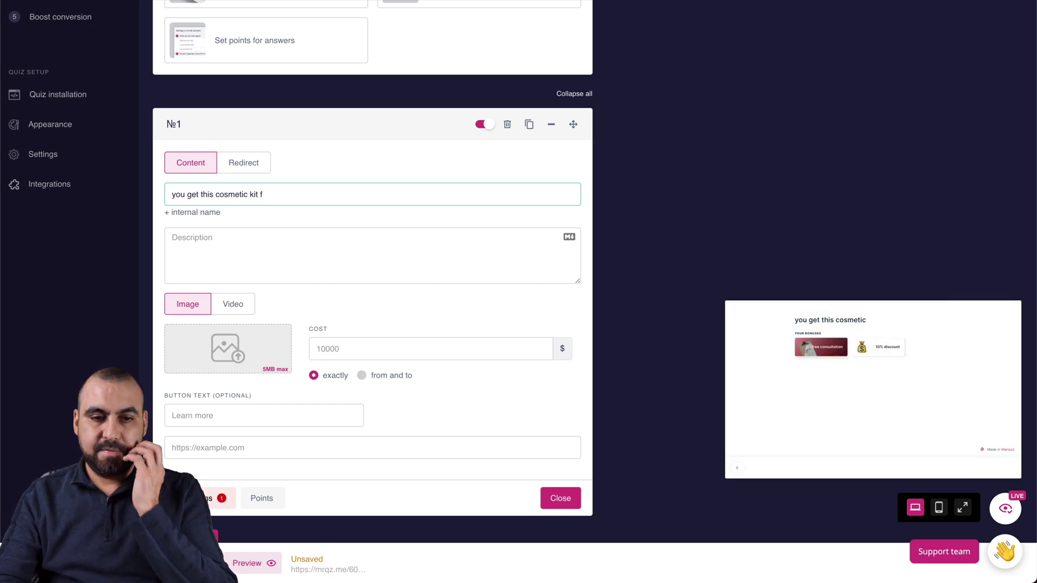
key("BackSpace")
left_click(240, 252)
type("5 boxes")
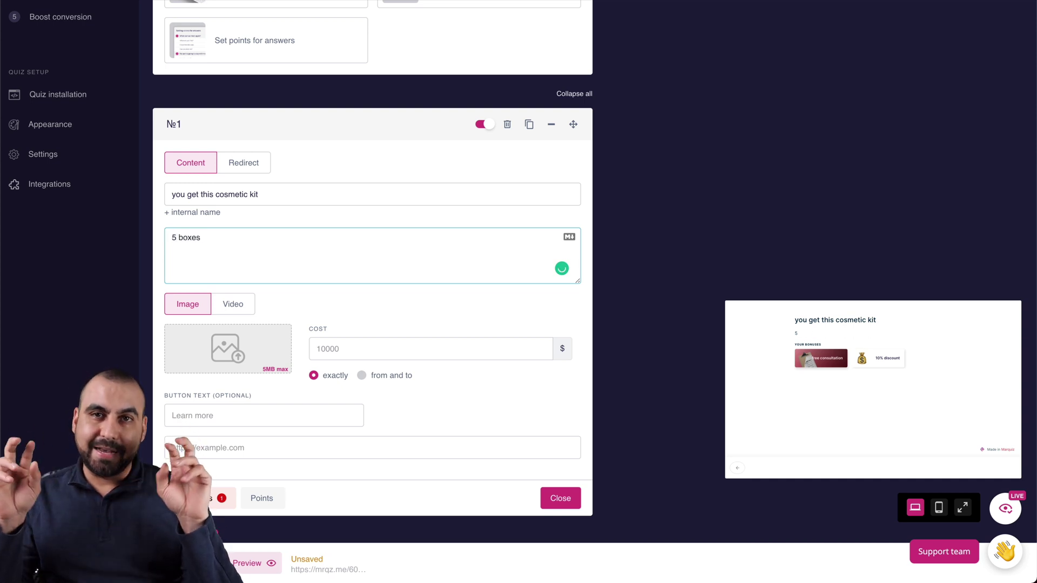
Search the Unsplash pre-sets for "makeup" and add the cropped photo of brushes and lipstick as the outcome's image.
scroll(203, 331, "down", 1)
left_click(204, 331)
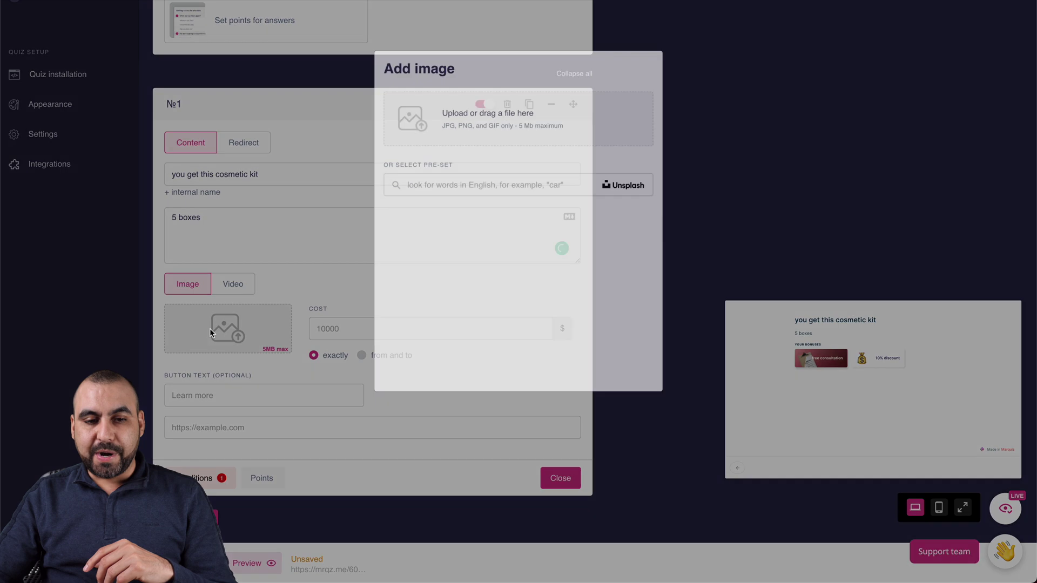
left_click(453, 257)
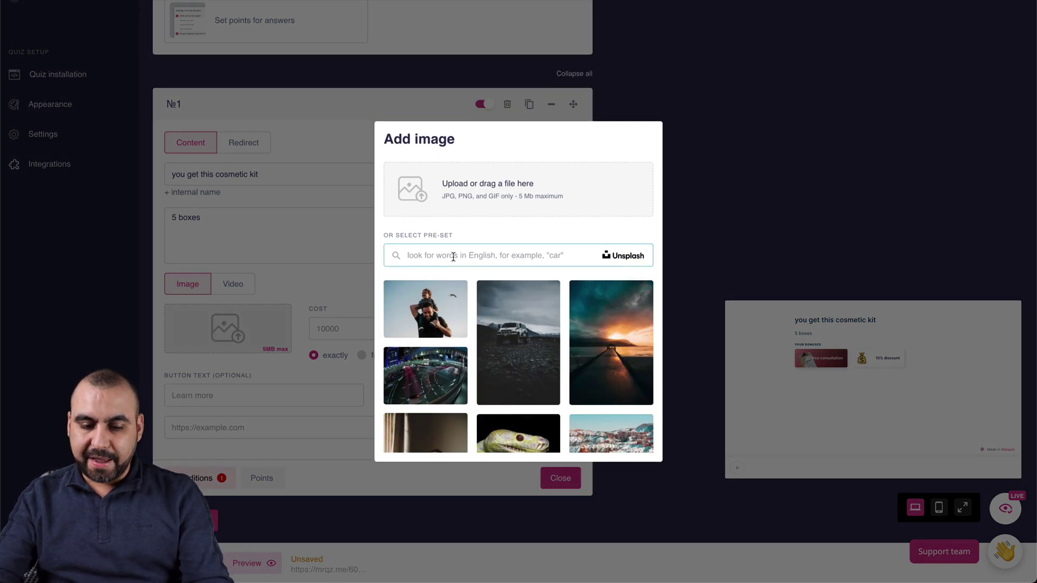
type("makeup")
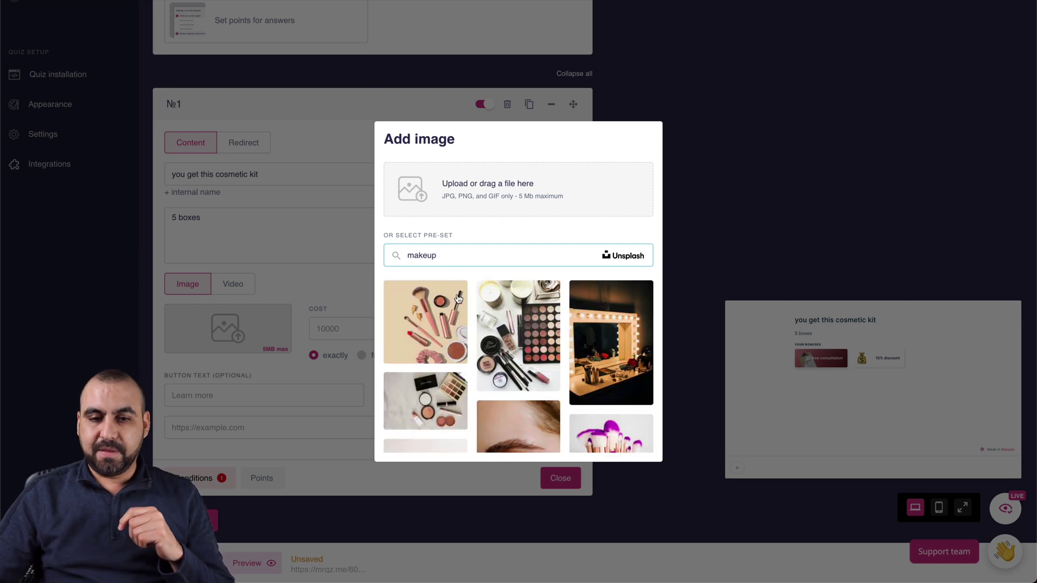
left_click(441, 343)
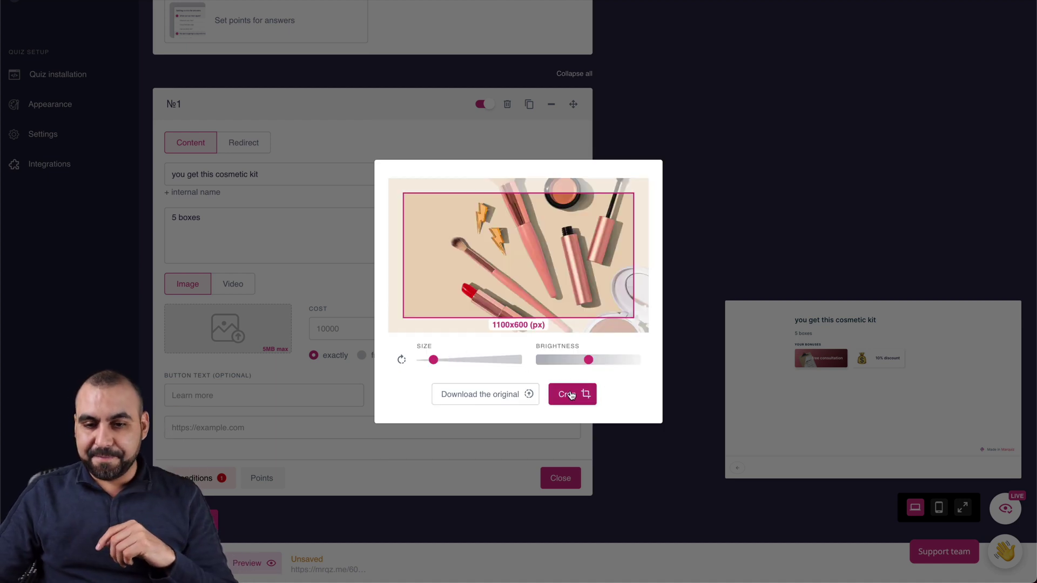
left_click(565, 396)
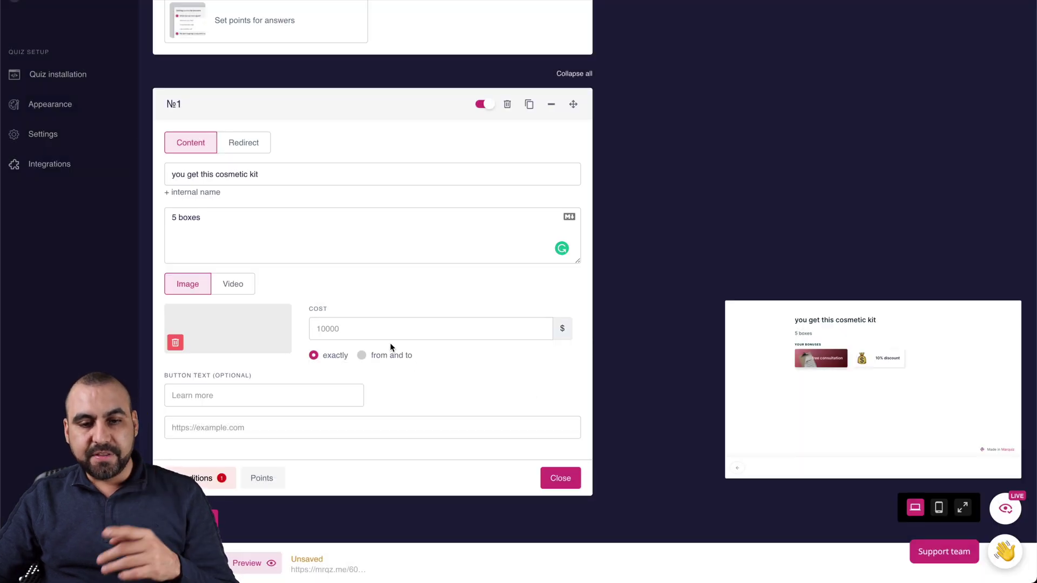
Set the outcome's cost to exactly 199 $ and its button text to "Get it now".
left_click(362, 324)
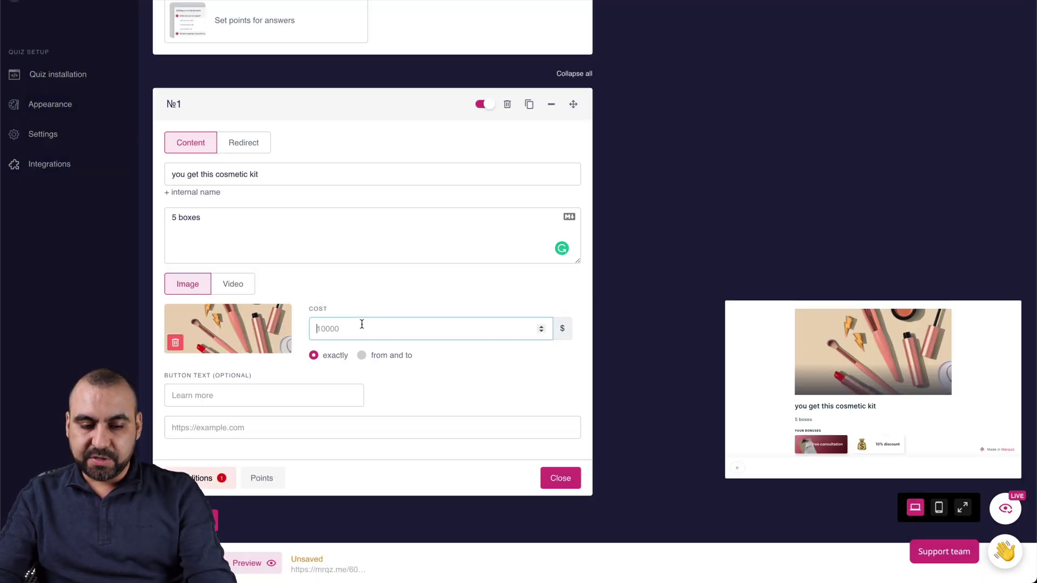
type("199")
left_click(465, 394)
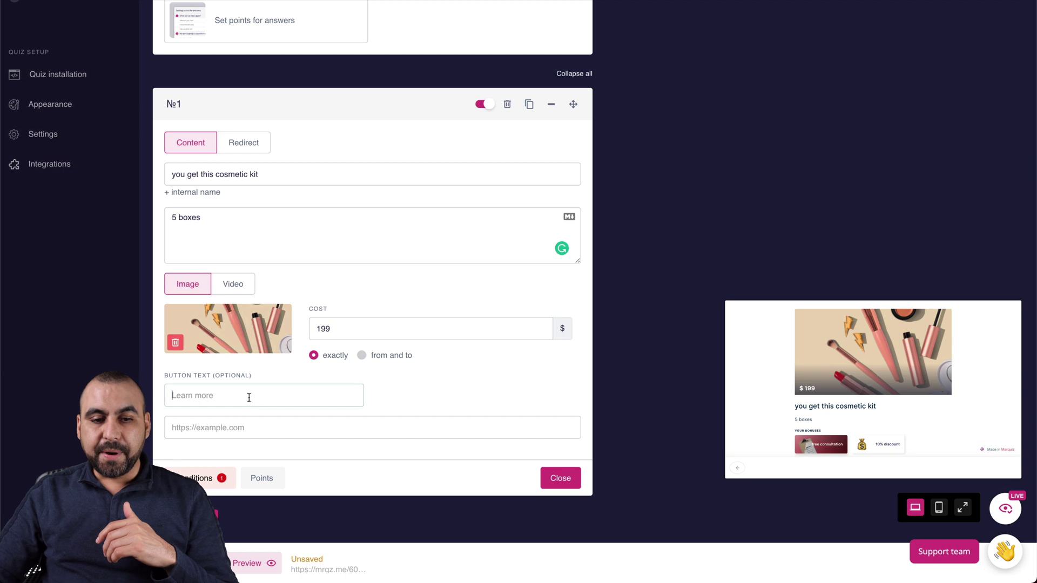
type("Get it now")
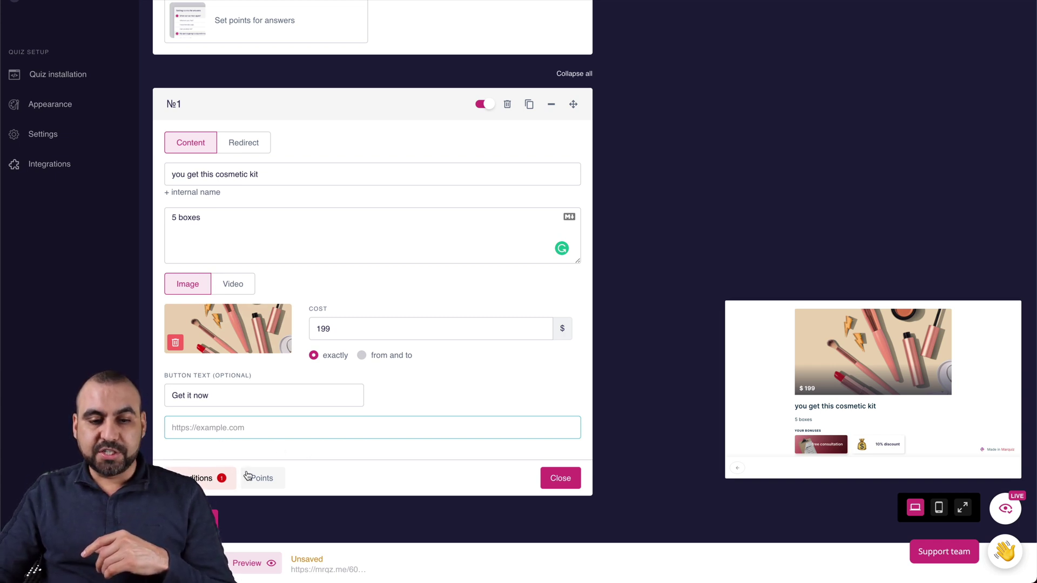
Set outcome №1 to show if the number of points is less than 30.
left_click(274, 480)
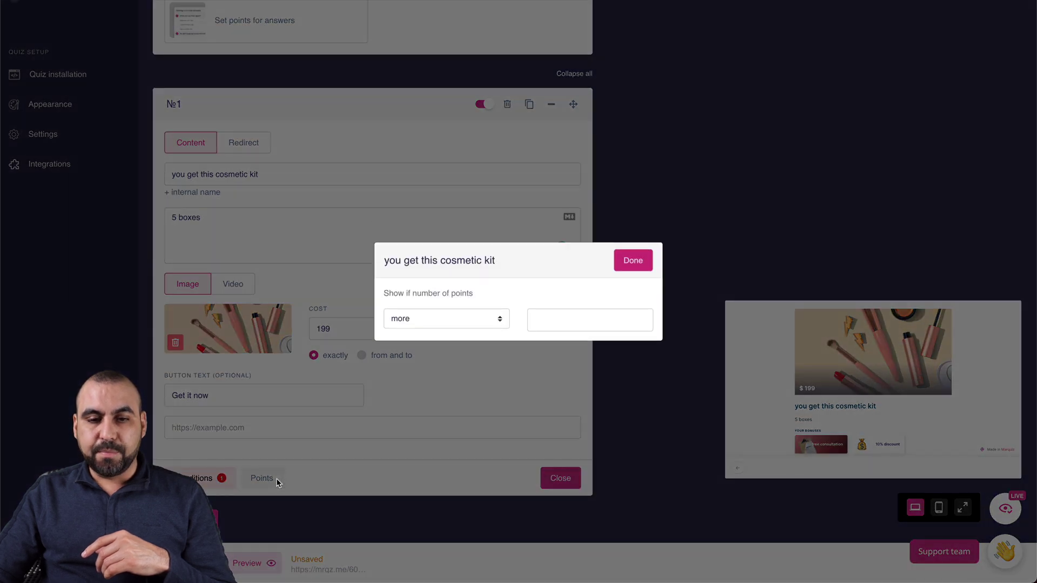
left_click(464, 317)
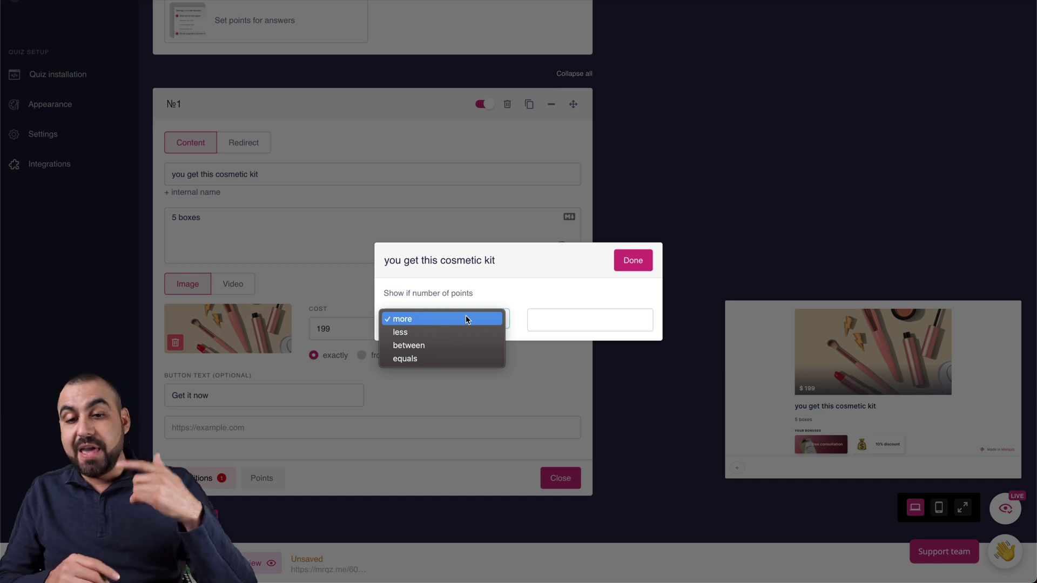
left_click(466, 319)
left_click(544, 314)
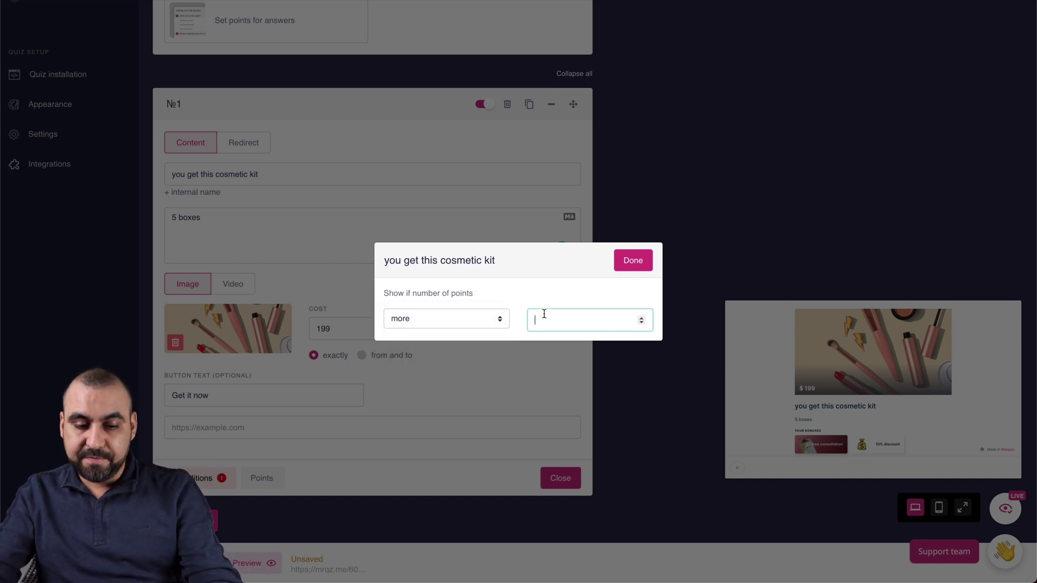
type("30")
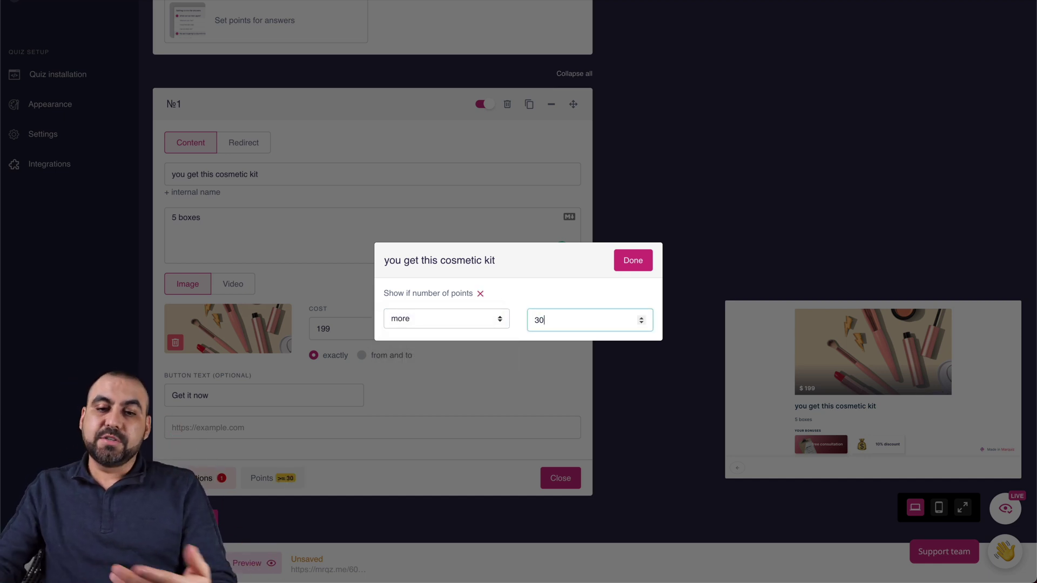
left_click(502, 319)
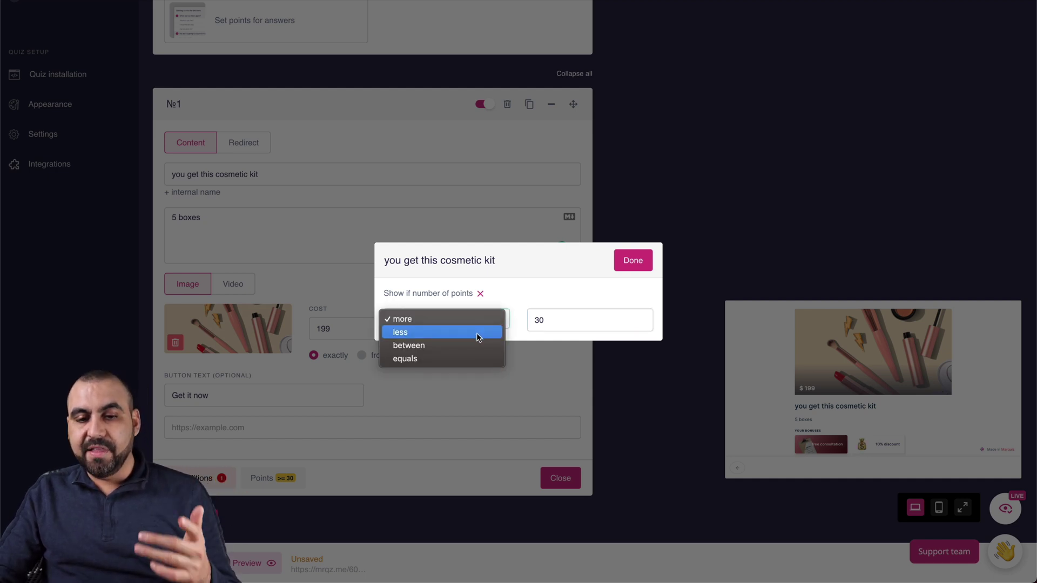
left_click(477, 333)
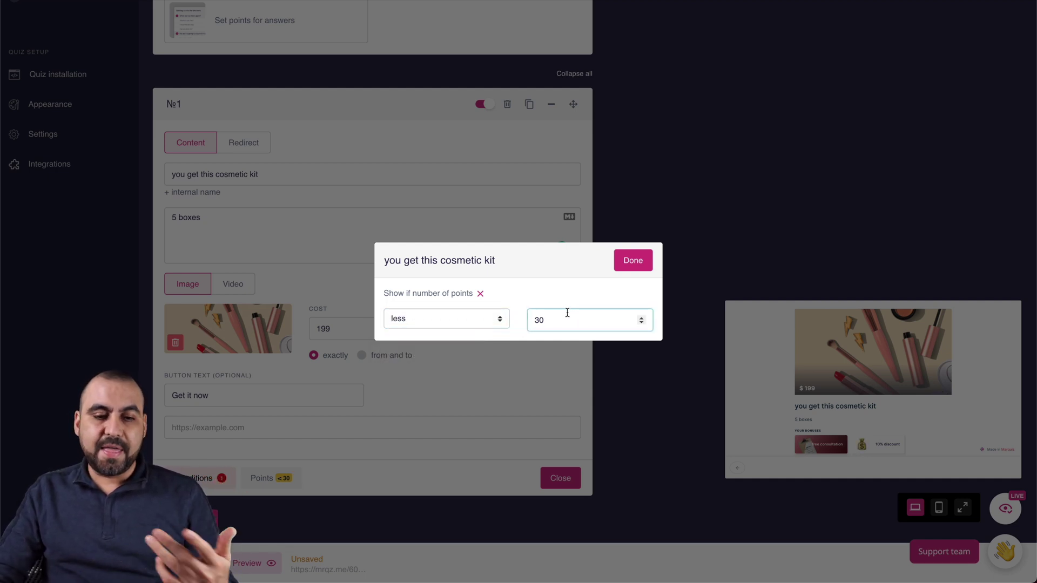
left_click(631, 264)
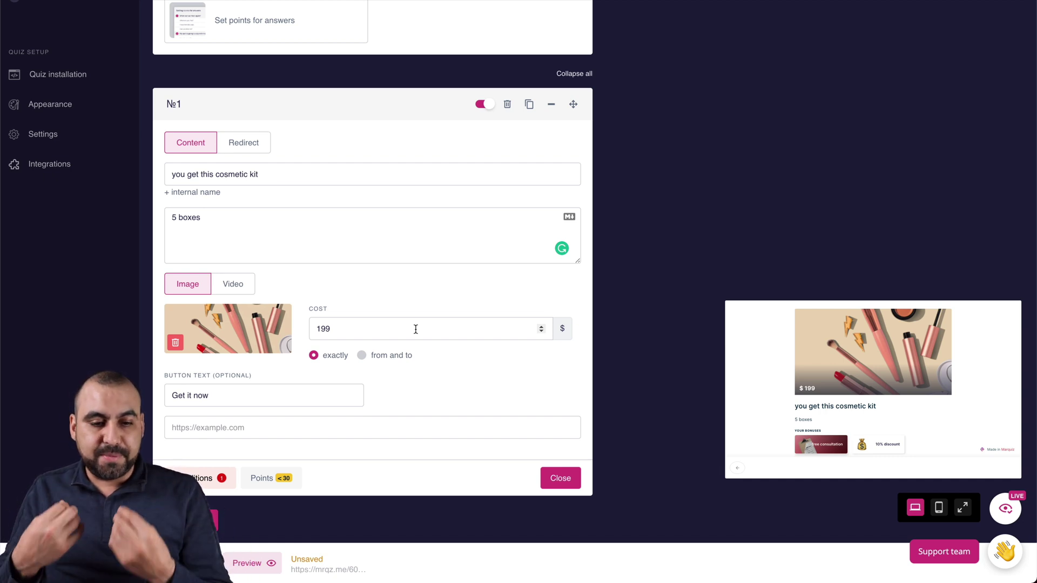
Try adding a blank second outcome and delete it again.
left_click(208, 519)
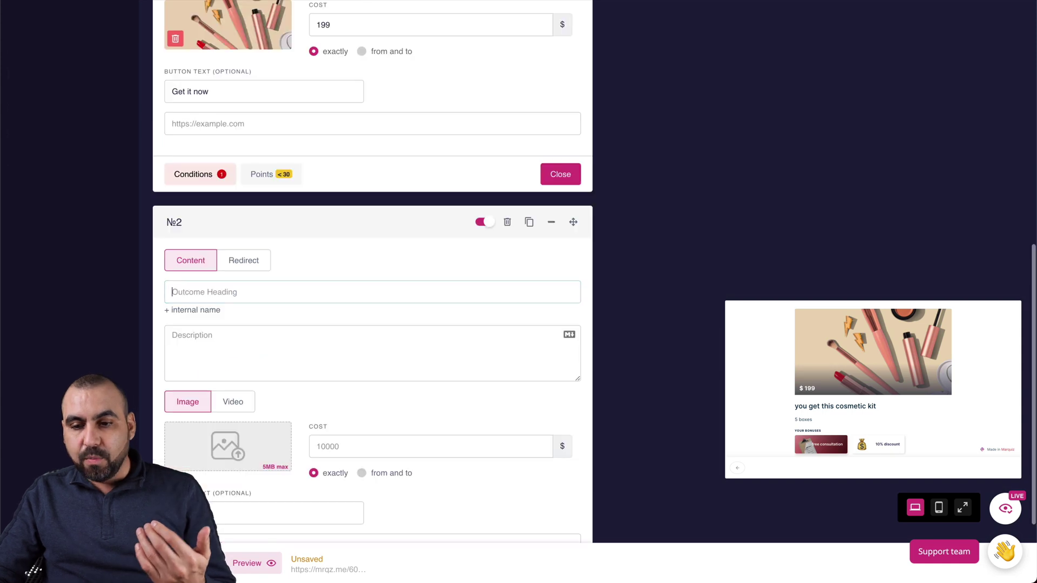
scroll(306, 474, "down", 2)
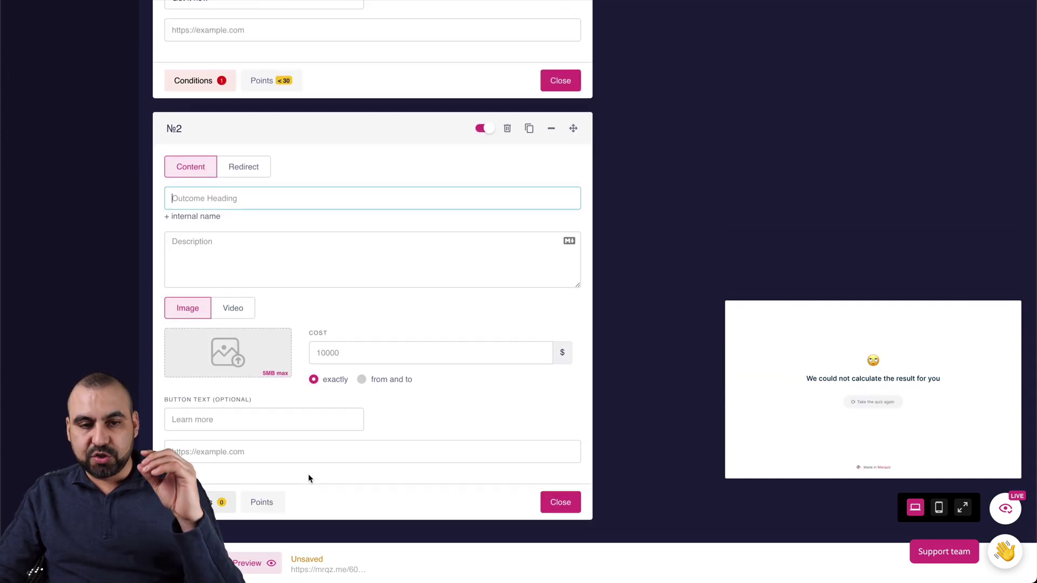
left_click(509, 130)
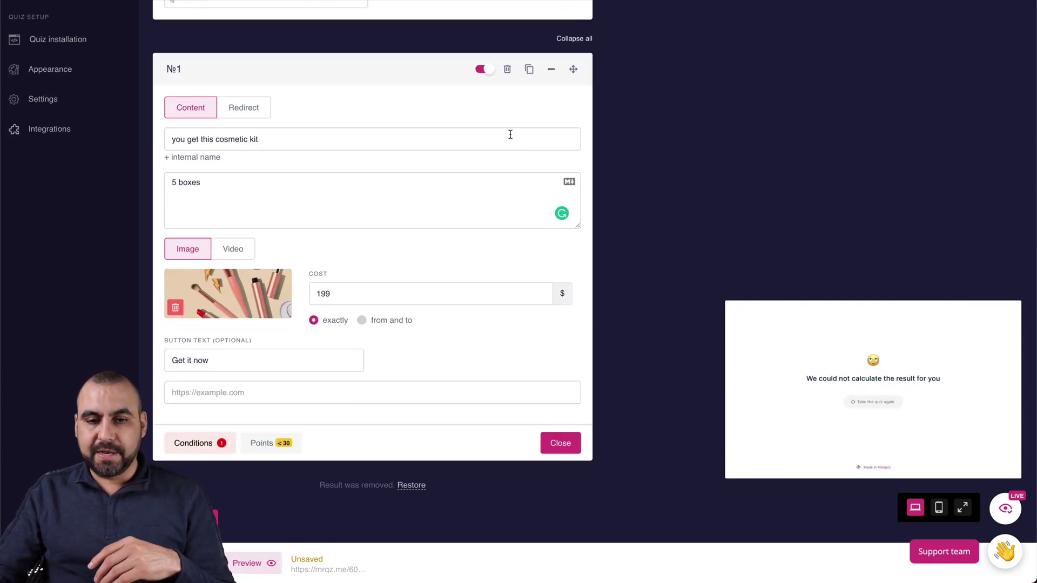
Enable the Email field and the Messengers and social networks section in the lead form settings.
scroll(503, 429, "up", 5)
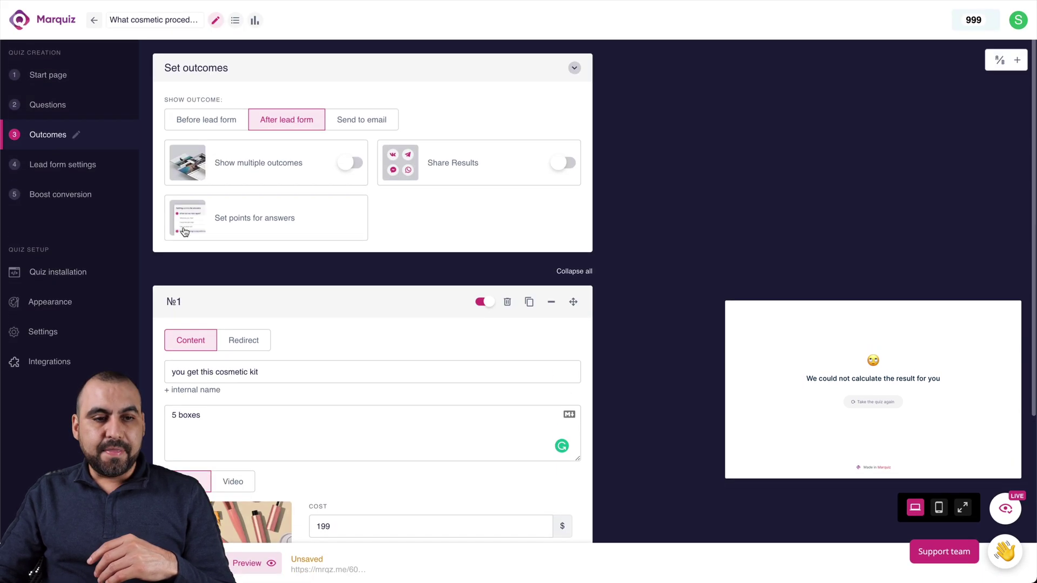
left_click(85, 164)
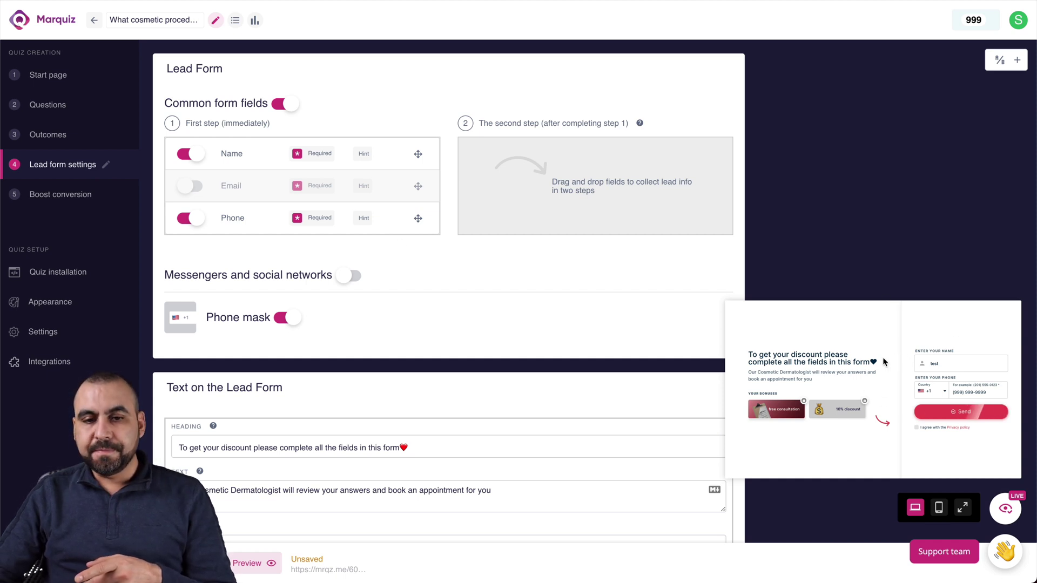
left_click(194, 188)
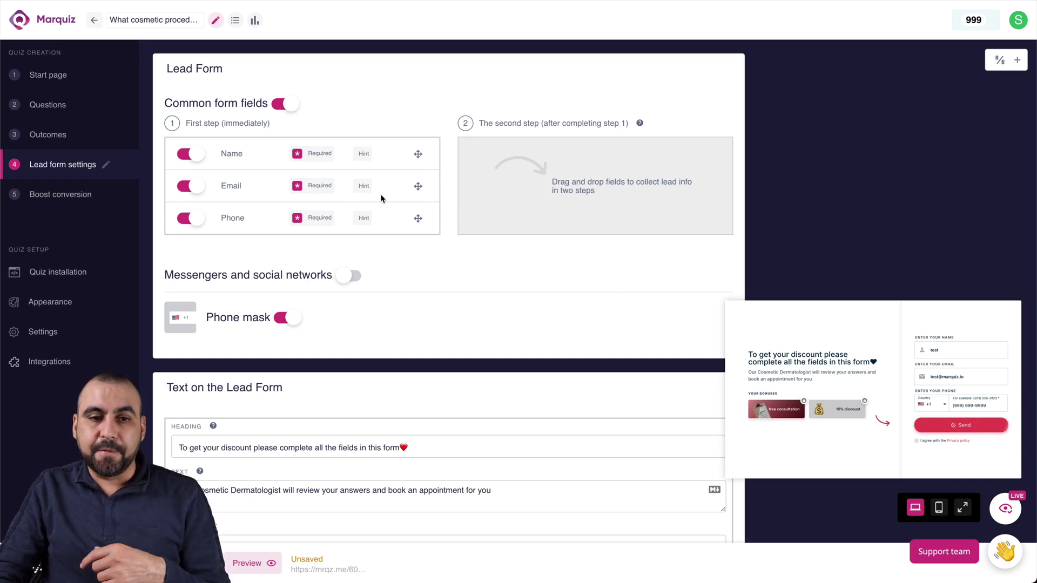
left_click(279, 105)
left_click(280, 104)
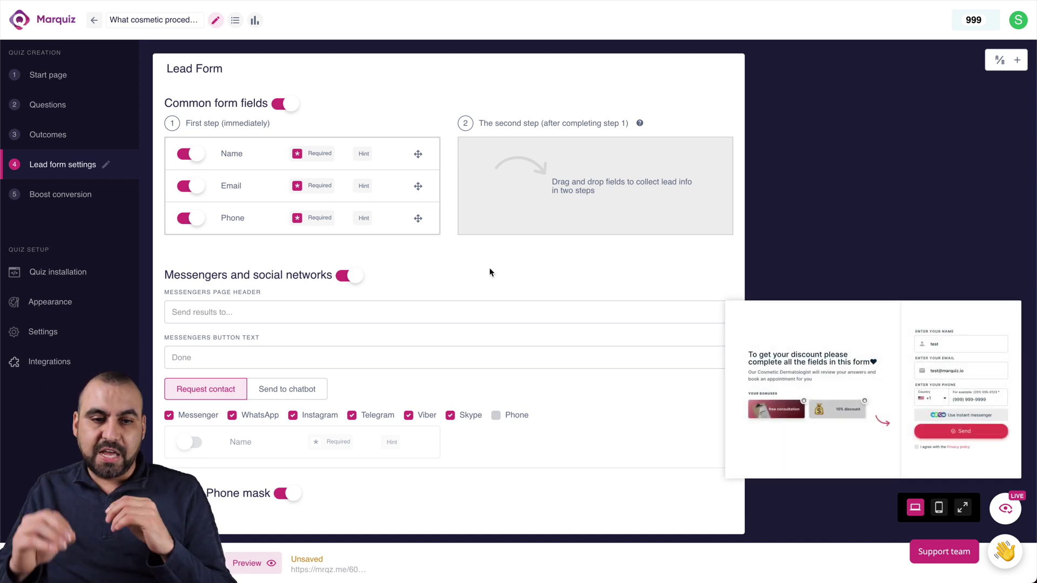
Examine the lead form's messenger contact options, phone mask, and the heading, text and button text fields.
scroll(271, 259, "down", 1)
left_click(331, 290)
scroll(331, 332, "down", 3)
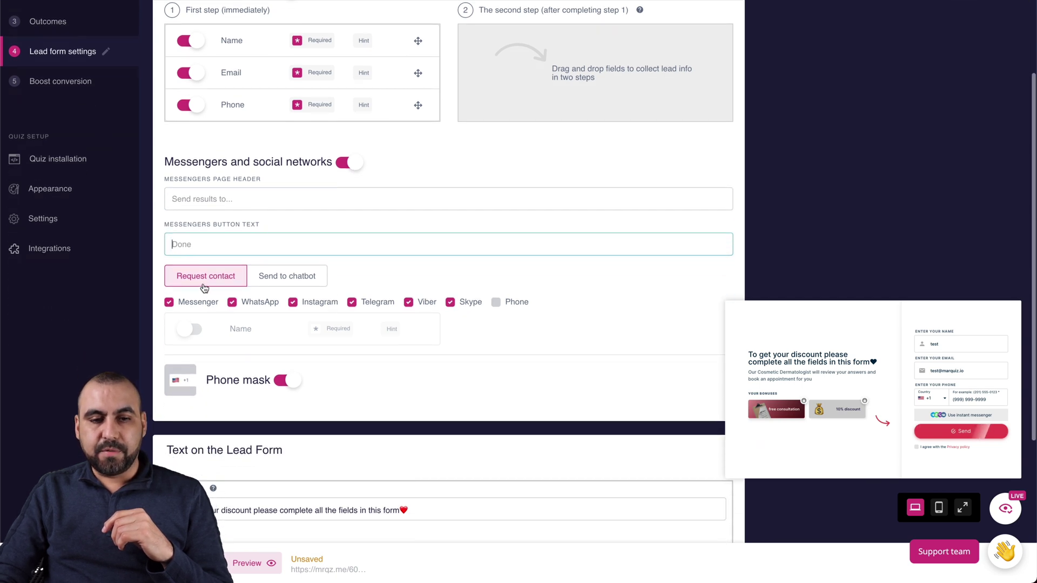
scroll(322, 338, "down", 2)
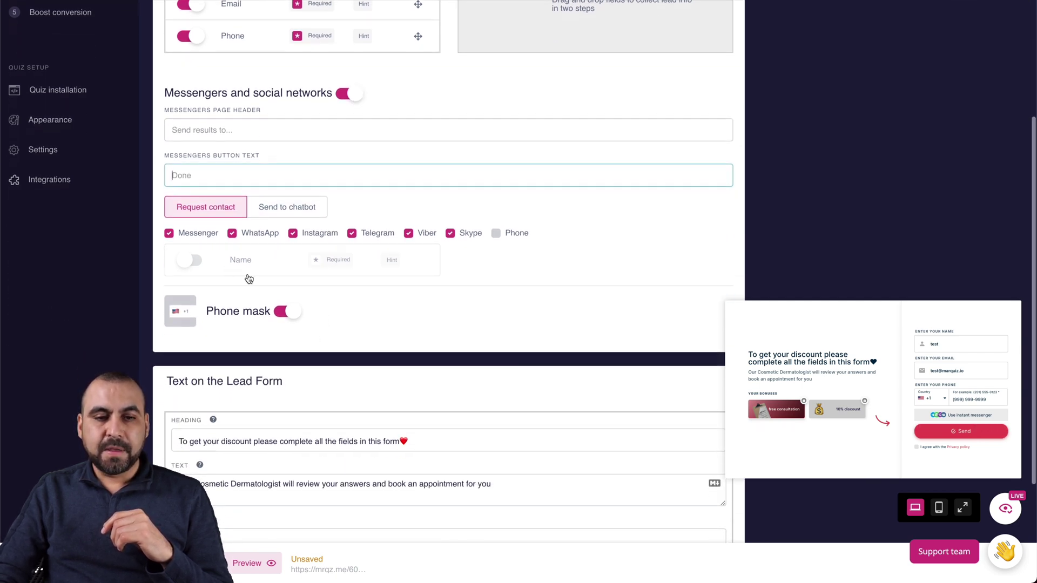
scroll(319, 319, "up", 1)
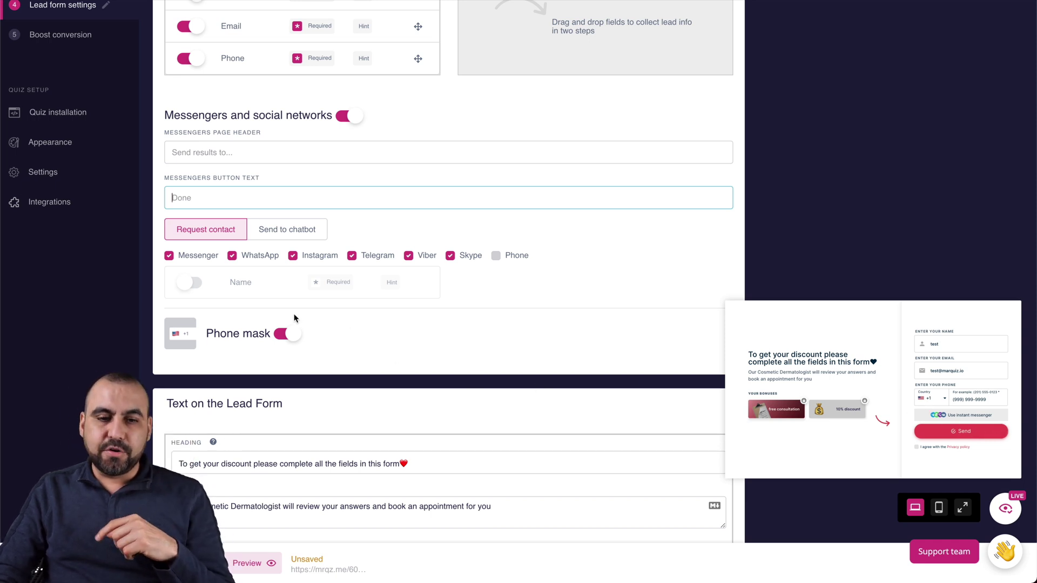
scroll(410, 317, "down", 3)
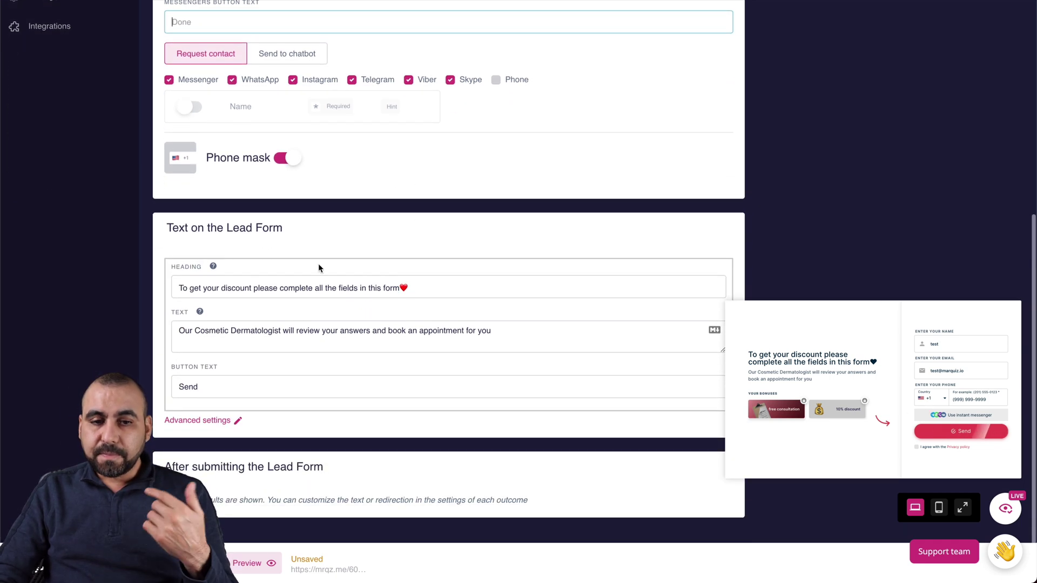
triple_click(239, 288)
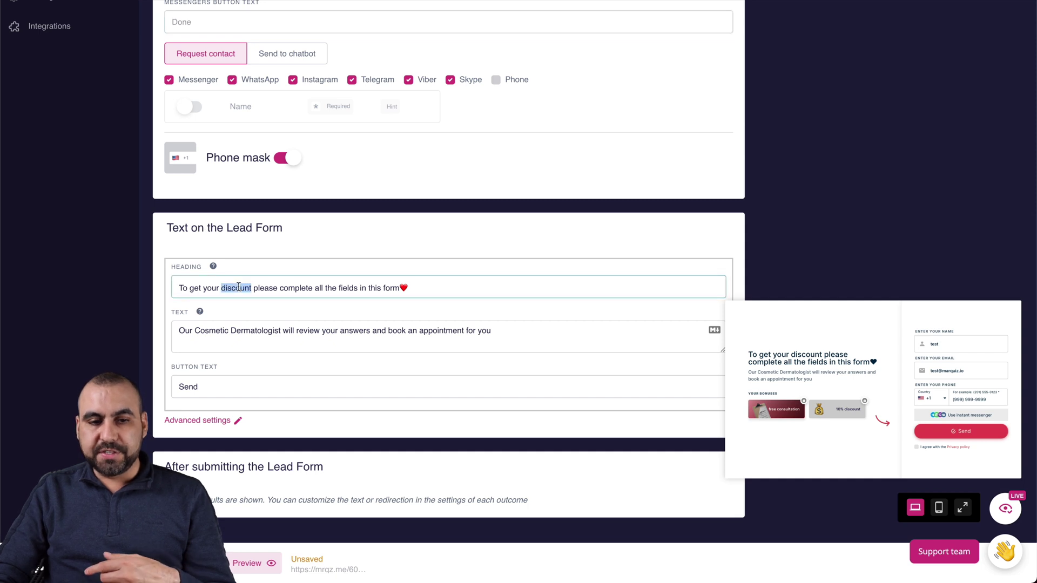
triple_click(306, 335)
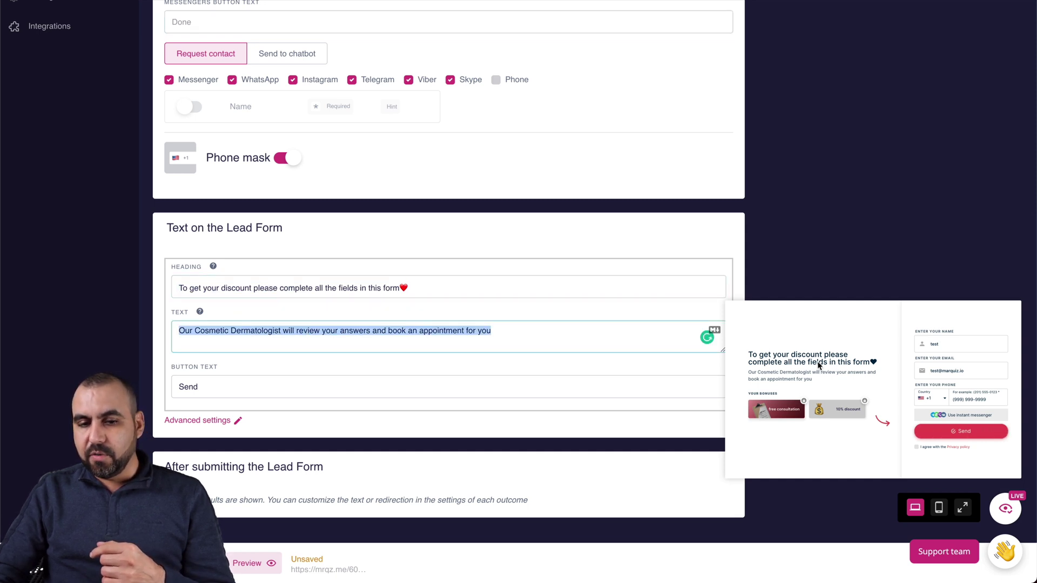
left_click(551, 367)
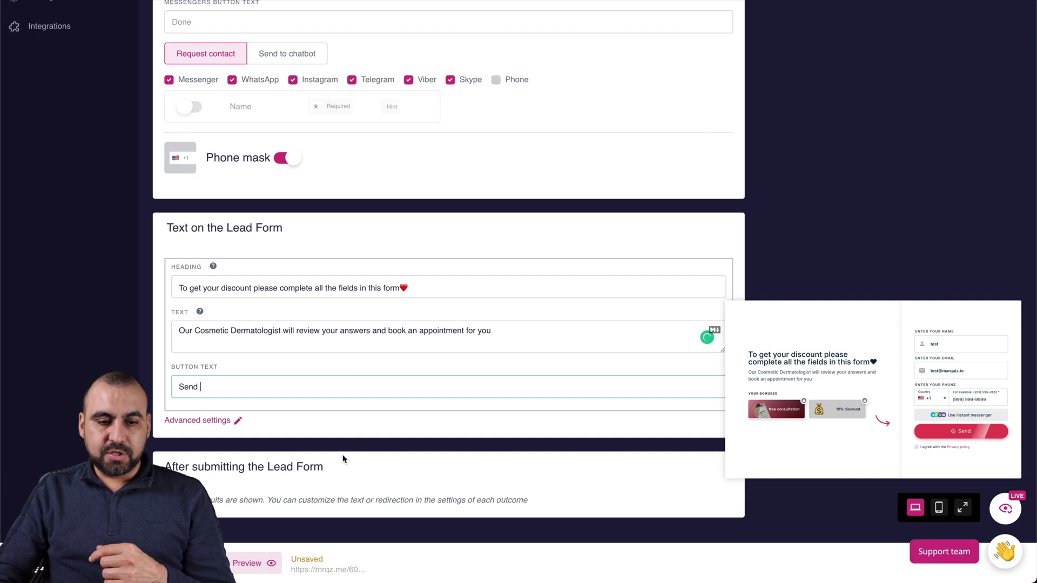
Review the discount and bonus options for boosting conversion, and preview the bonus section on the quiz's start page.
scroll(362, 404, "up", 2)
scroll(361, 404, "up", 4)
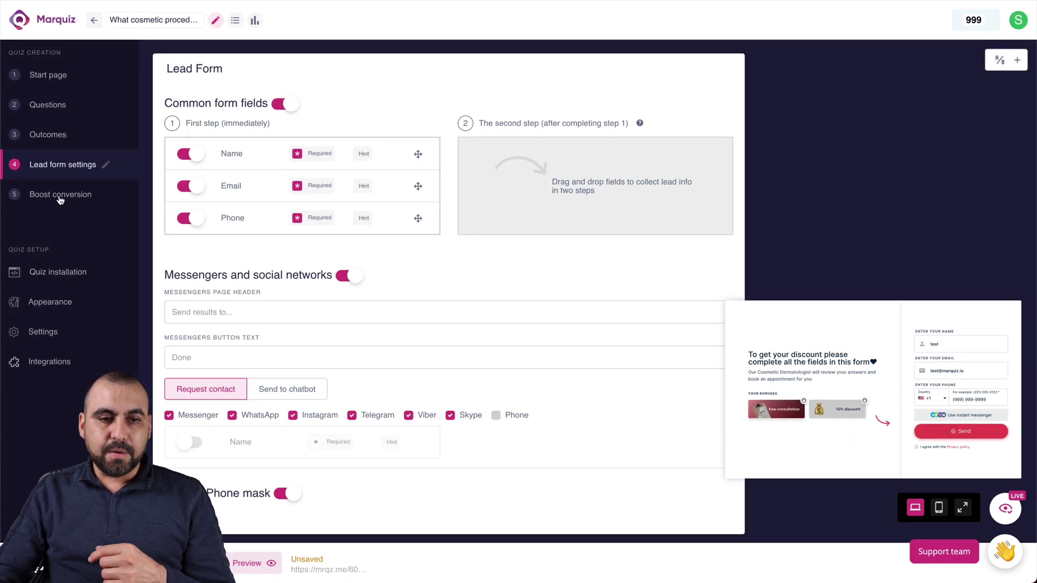
left_click(61, 197)
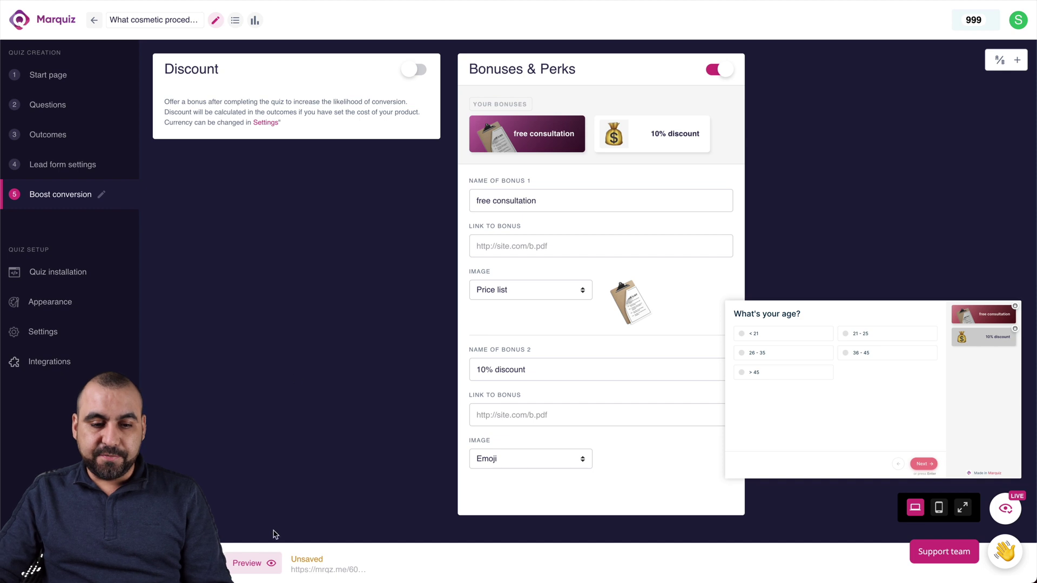
left_click(265, 567)
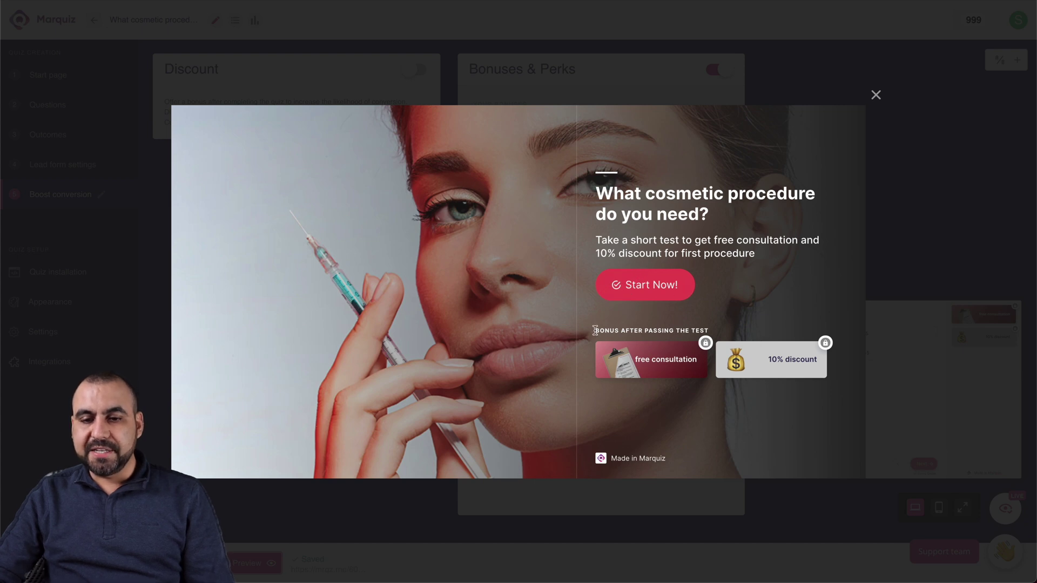
left_click_drag(595, 330, 712, 330)
left_click(688, 332)
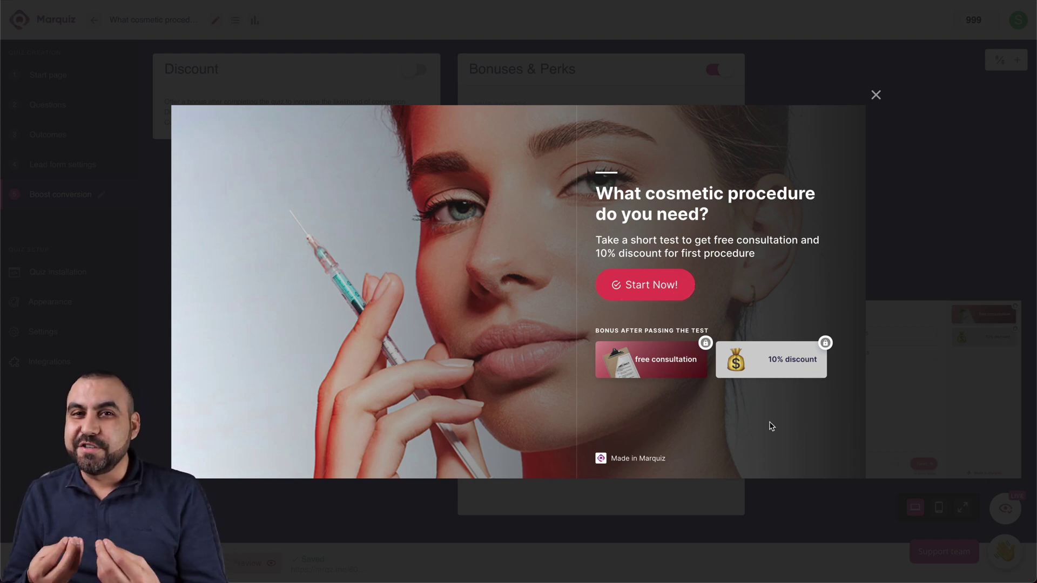
left_click(876, 95)
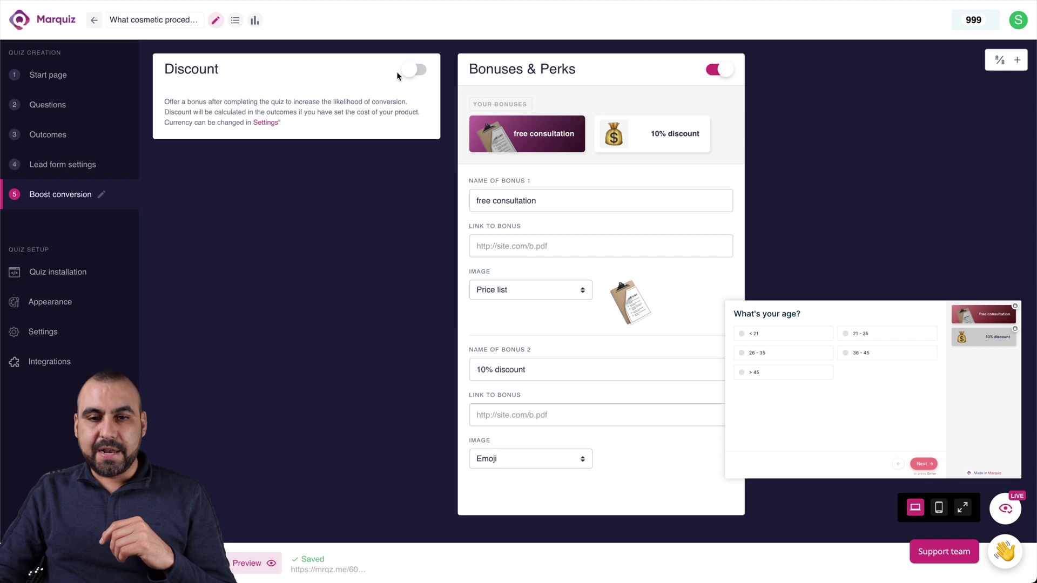
Enable the quiz discount and set its amount to 5 $.
left_click(406, 69)
left_click(223, 117)
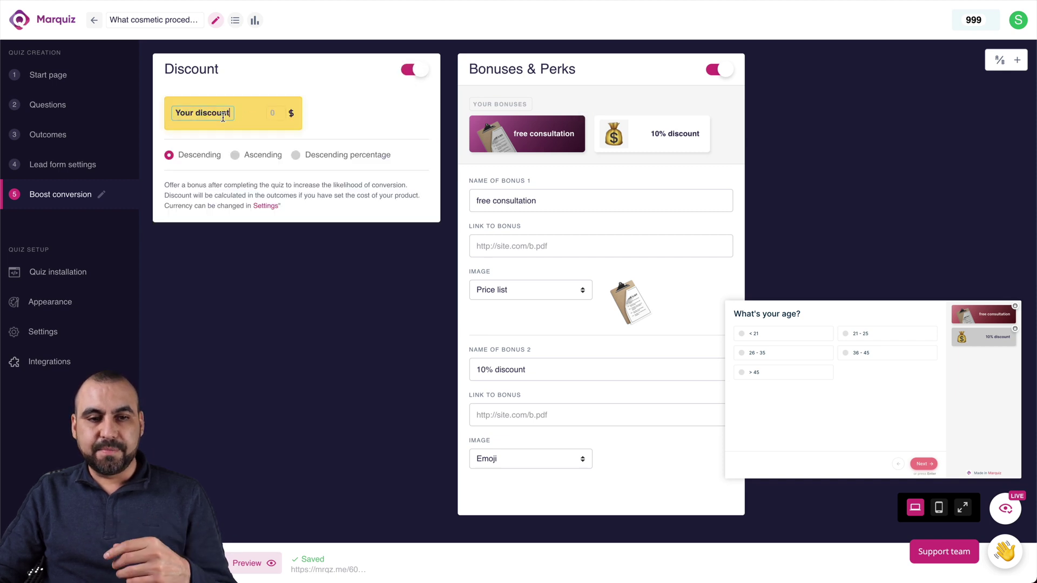
left_click(276, 113)
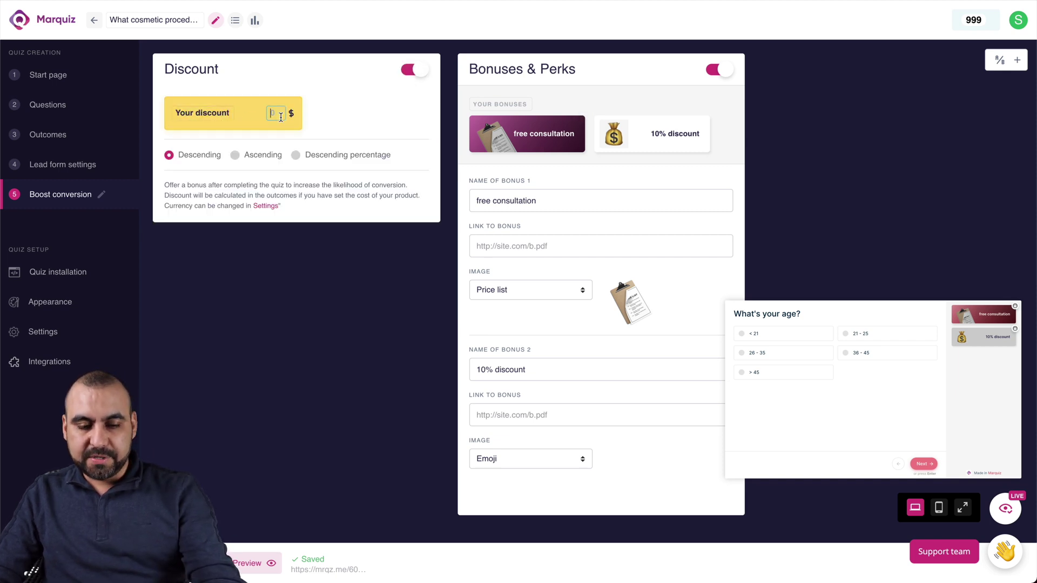
left_click(342, 113)
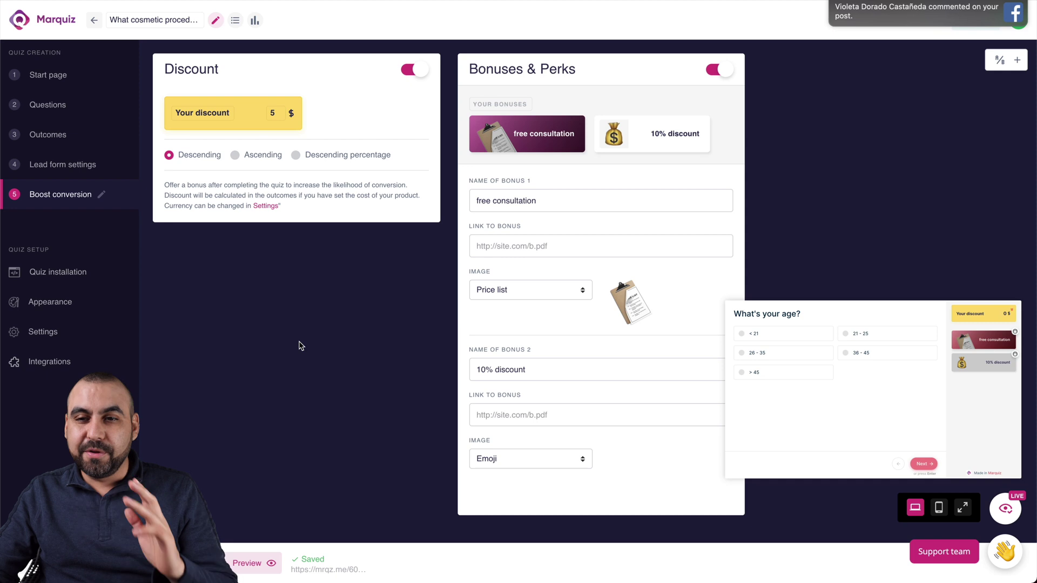
Set the quiz's custom link ending to testform in the quiz installation settings.
left_click(69, 279)
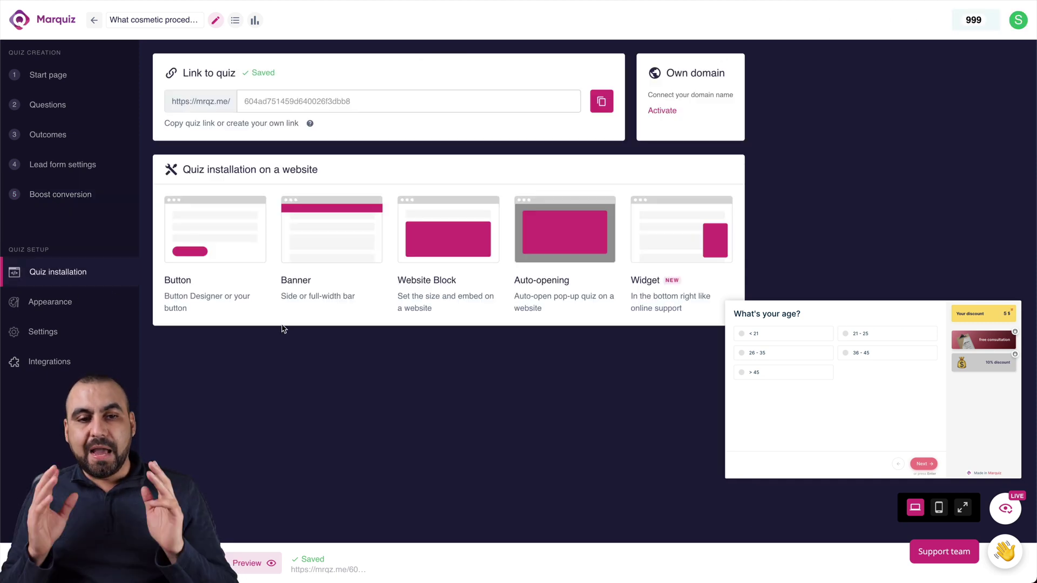
left_click(258, 102)
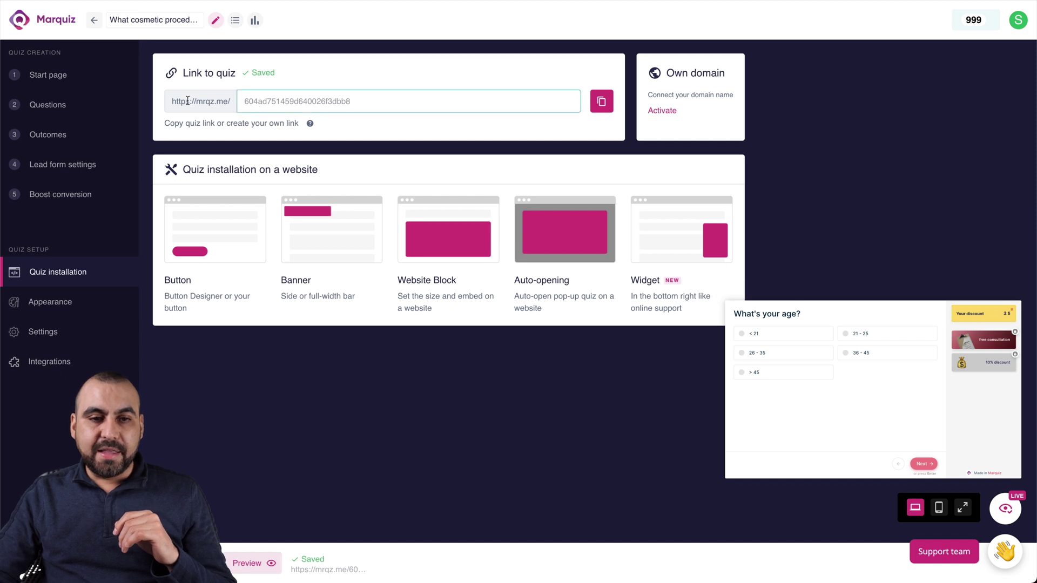
left_click_drag(196, 101, 220, 101)
left_click(292, 102)
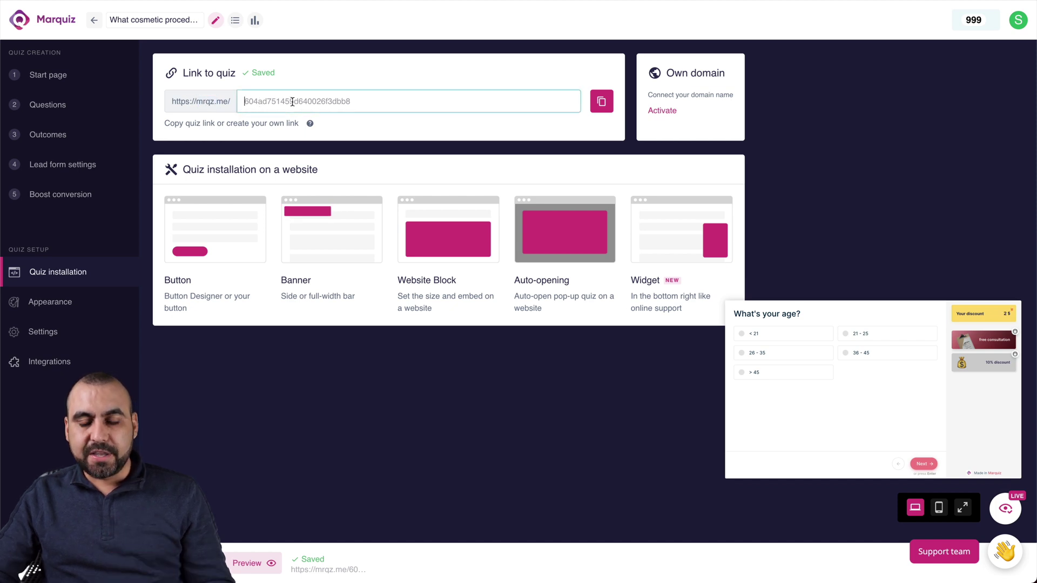
type("test form")
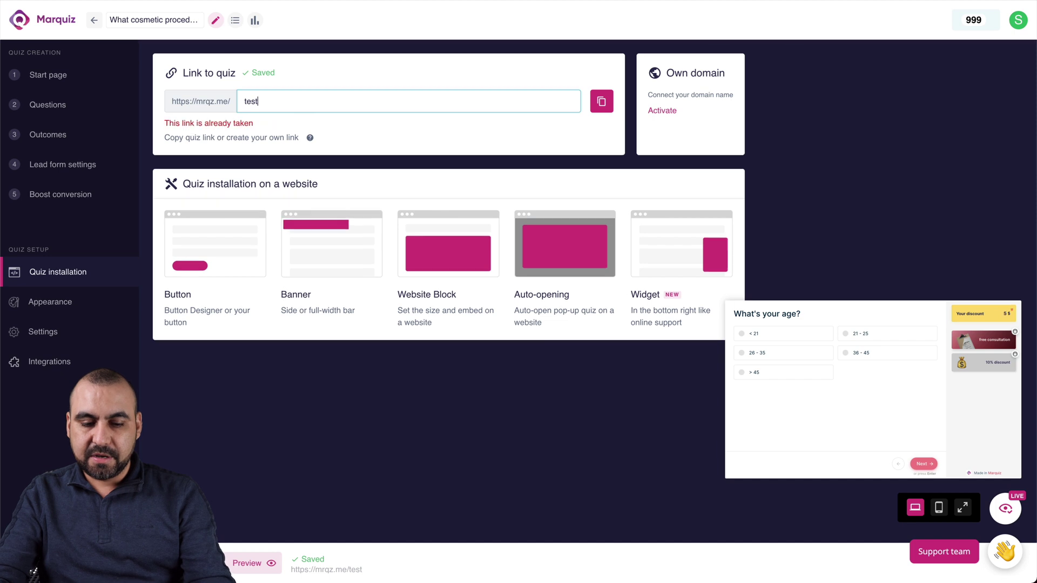
left_click(261, 102)
key("BackSpace")
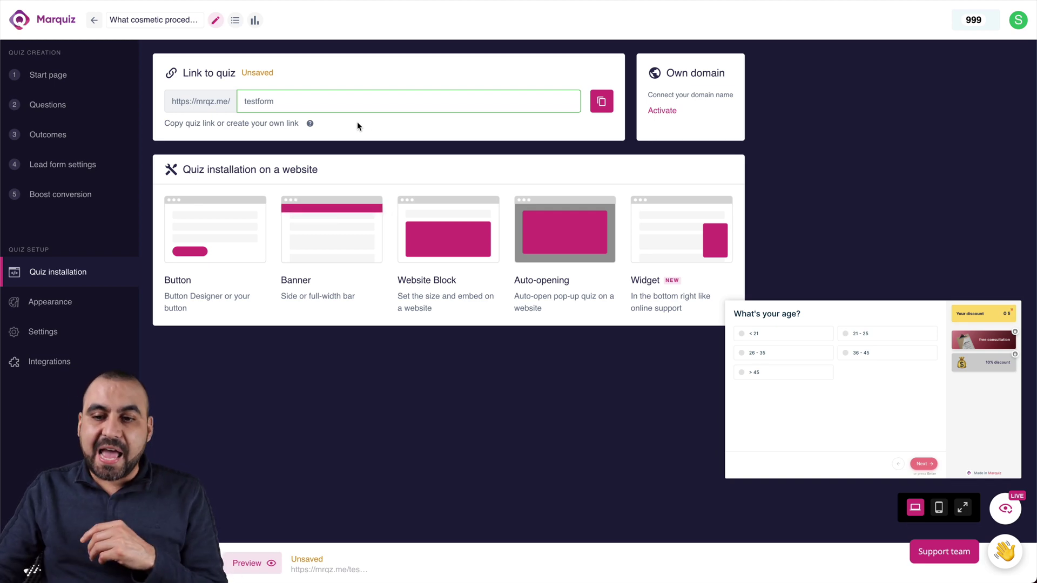
Examine the own-domain setup instructions, including the subdomain CNAME record and the top-level domain A record.
left_click(661, 110)
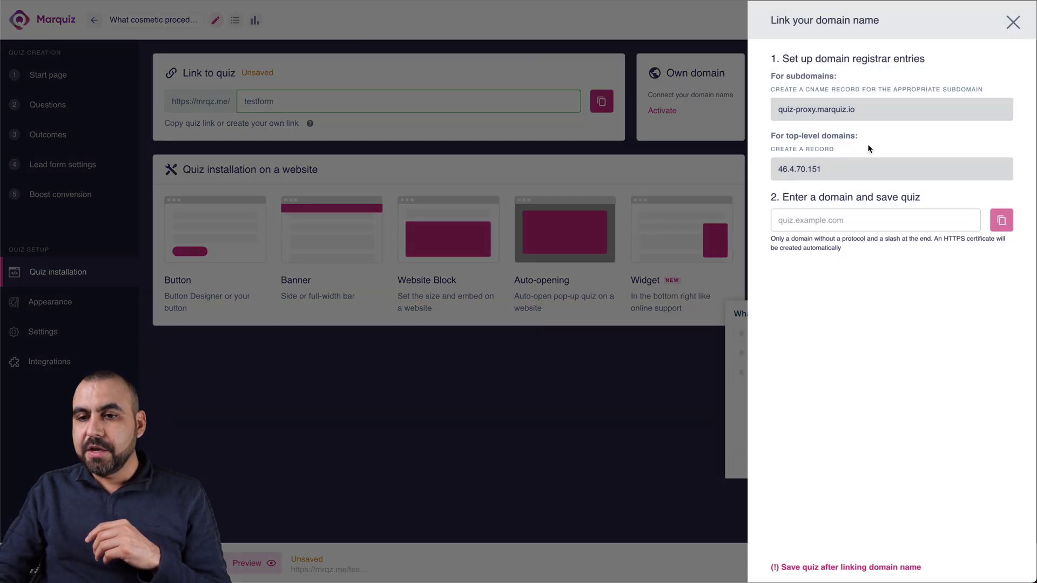
left_click(841, 107)
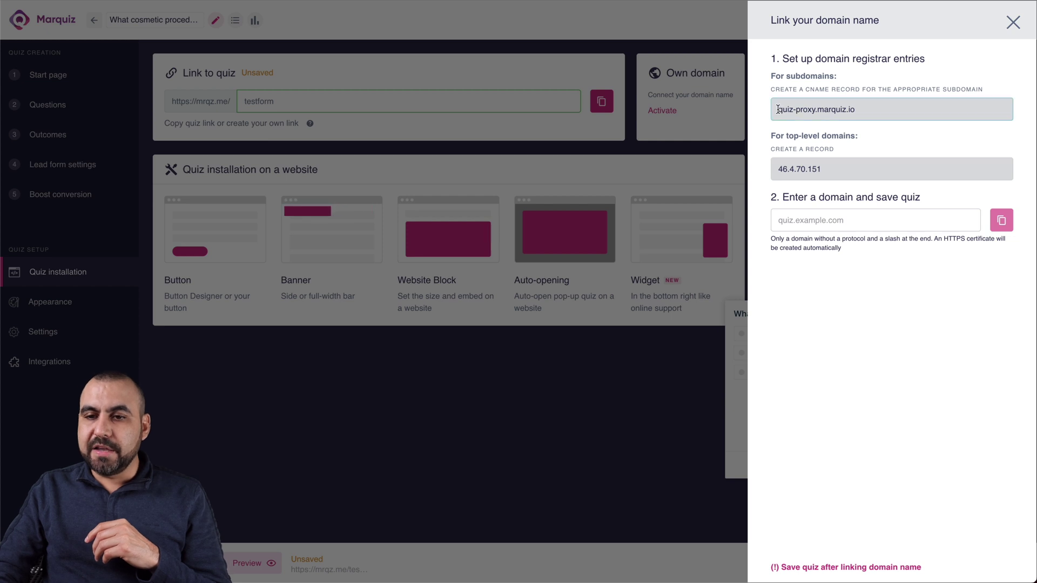
left_click(840, 105)
left_click(797, 167)
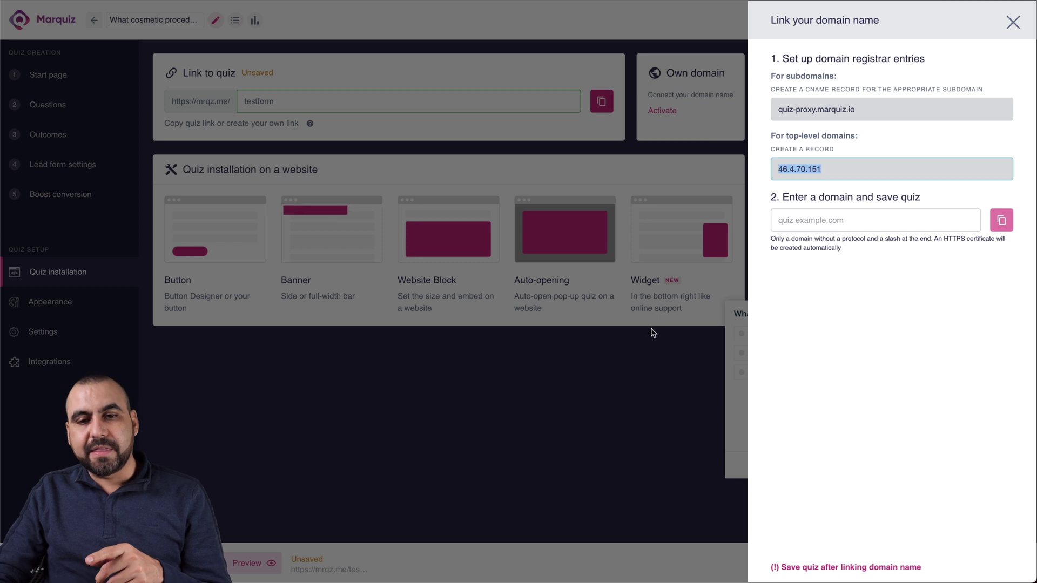
left_click(635, 357)
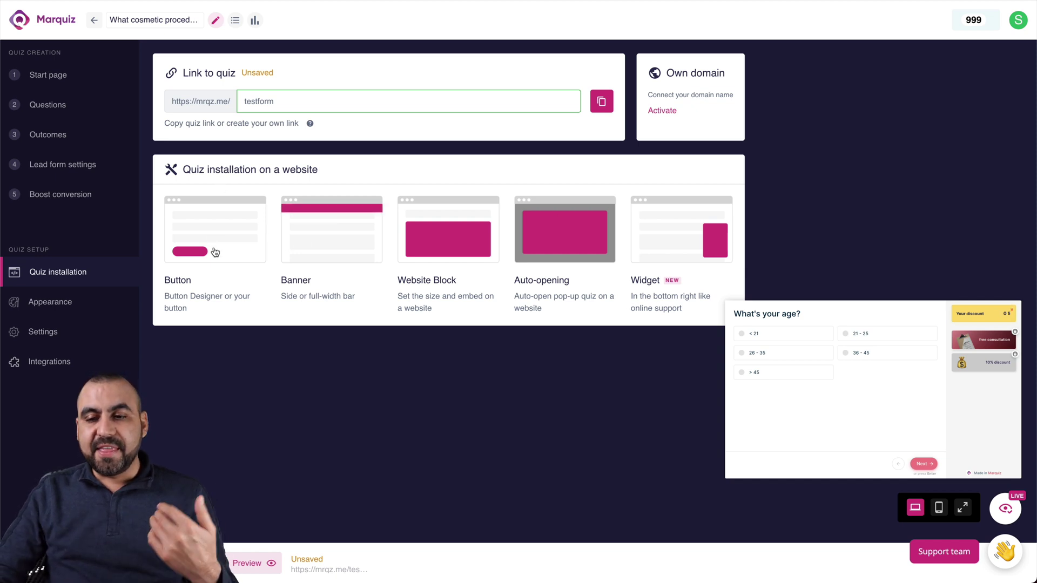
Hide the live preview and inspect the Made in Marquiz branding in the full quiz preview.
left_click(995, 510)
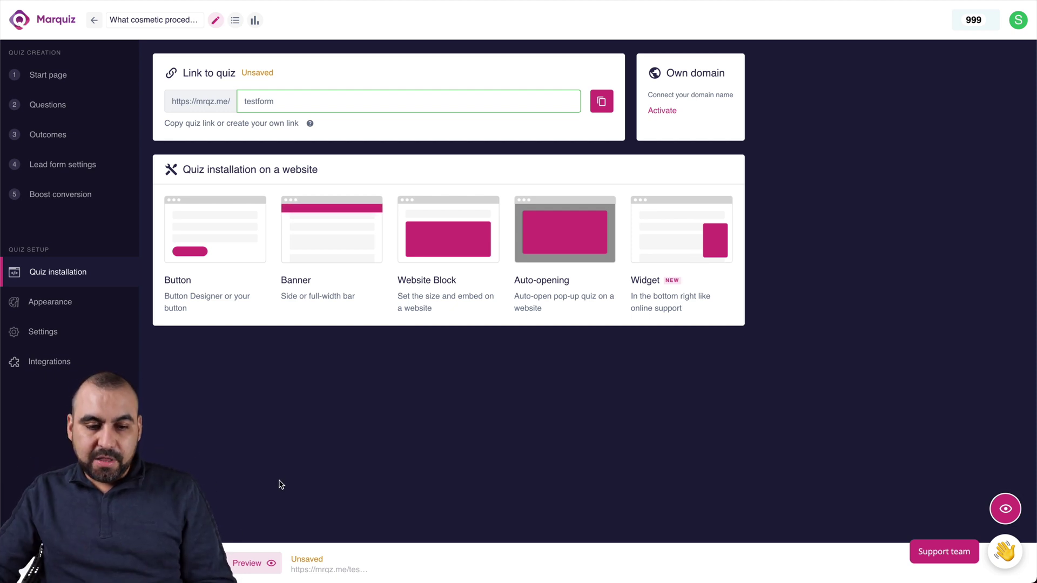
left_click(250, 562)
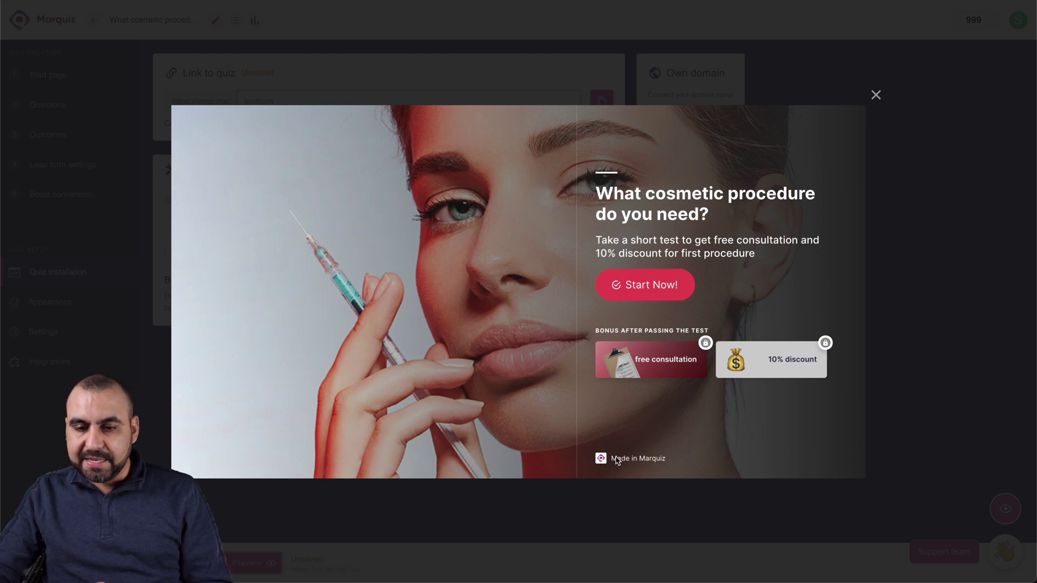
triple_click(636, 458)
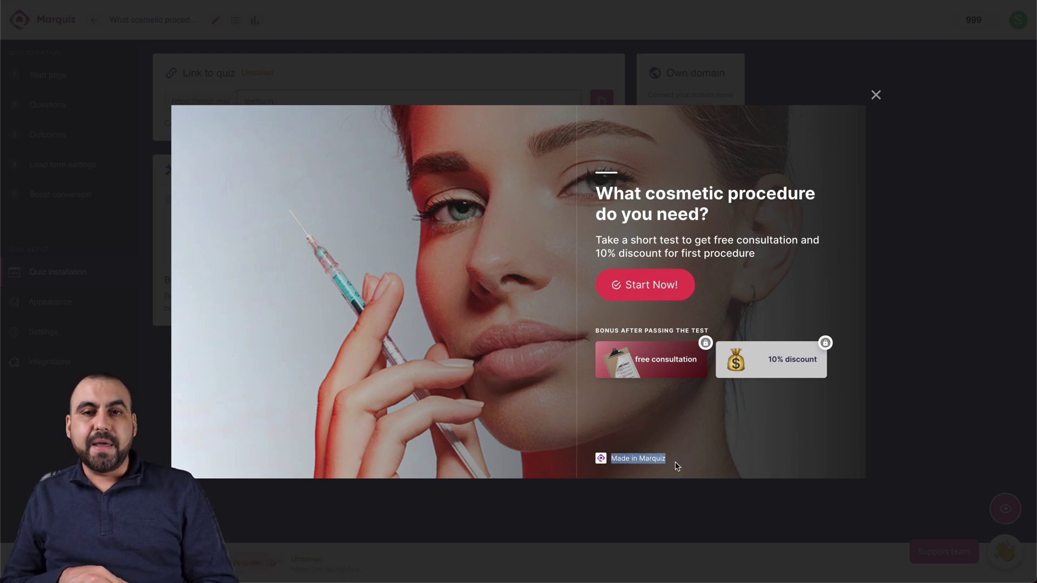
left_click(677, 465)
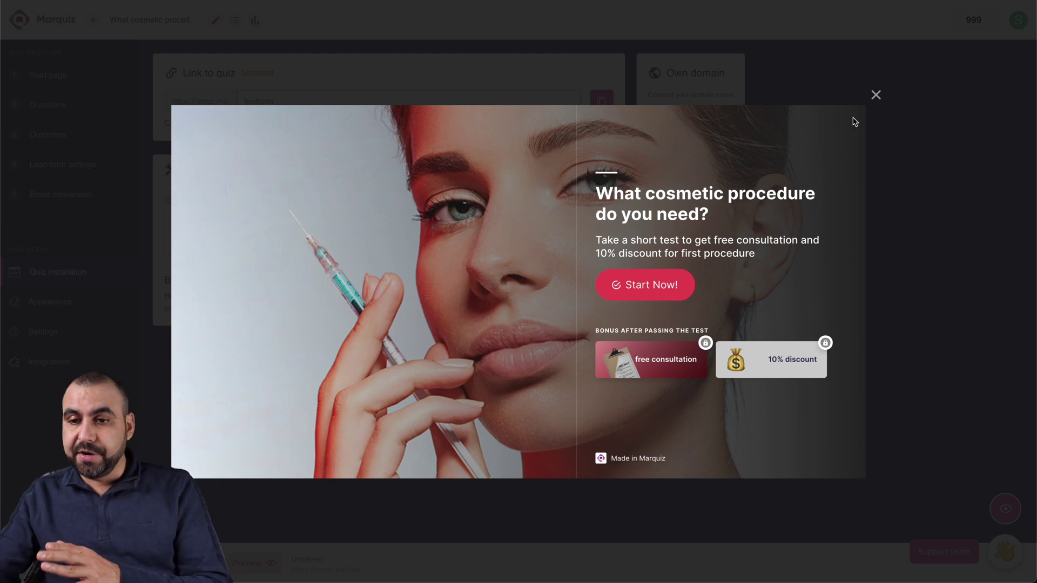
left_click(872, 97)
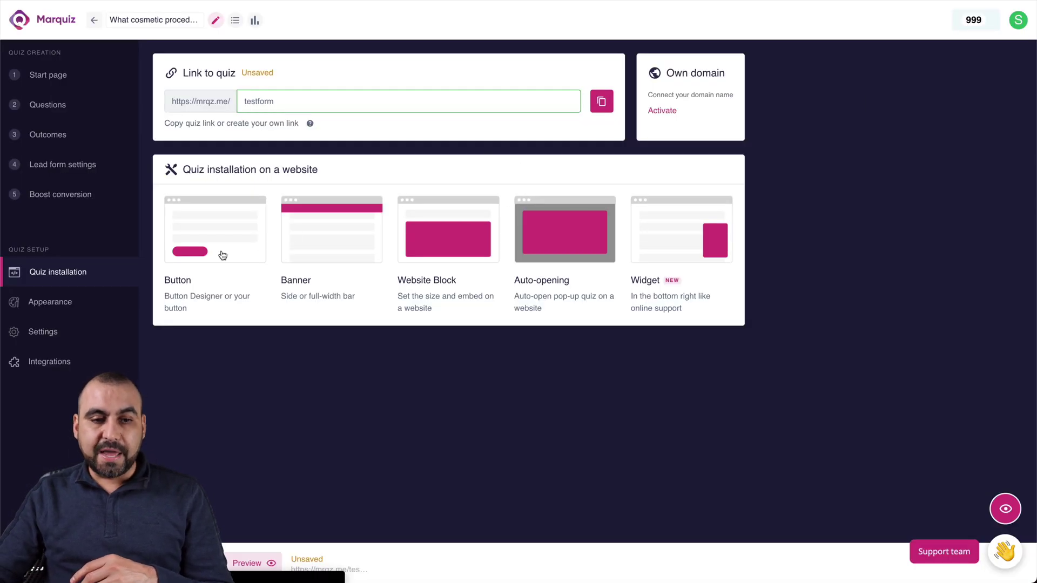
Try preset quiz themes including Light blue, Mint, Gunmetal, Copper red and Dark, and switch to the custom theme.
left_click(91, 301)
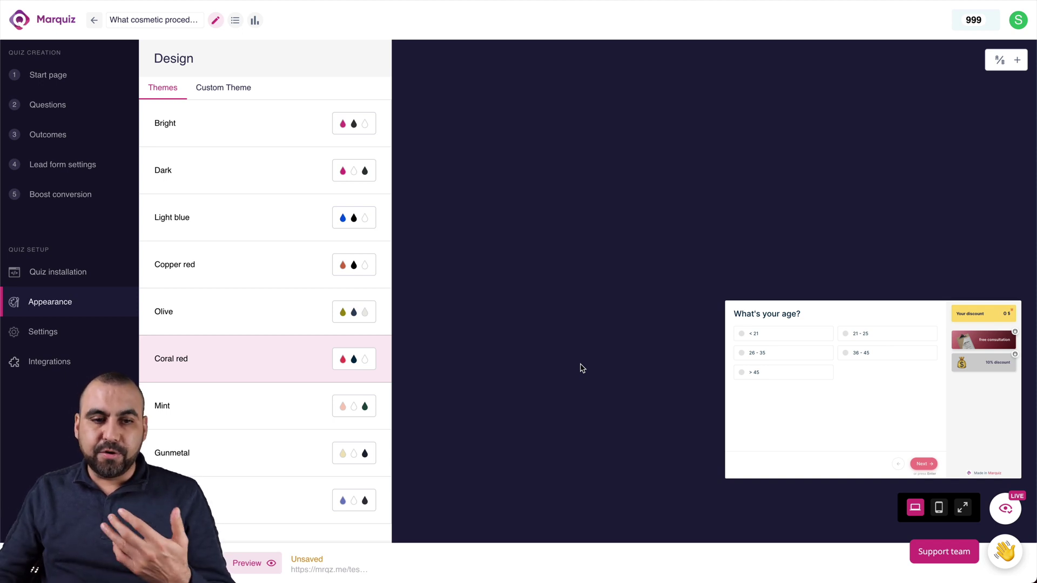
left_click(248, 227)
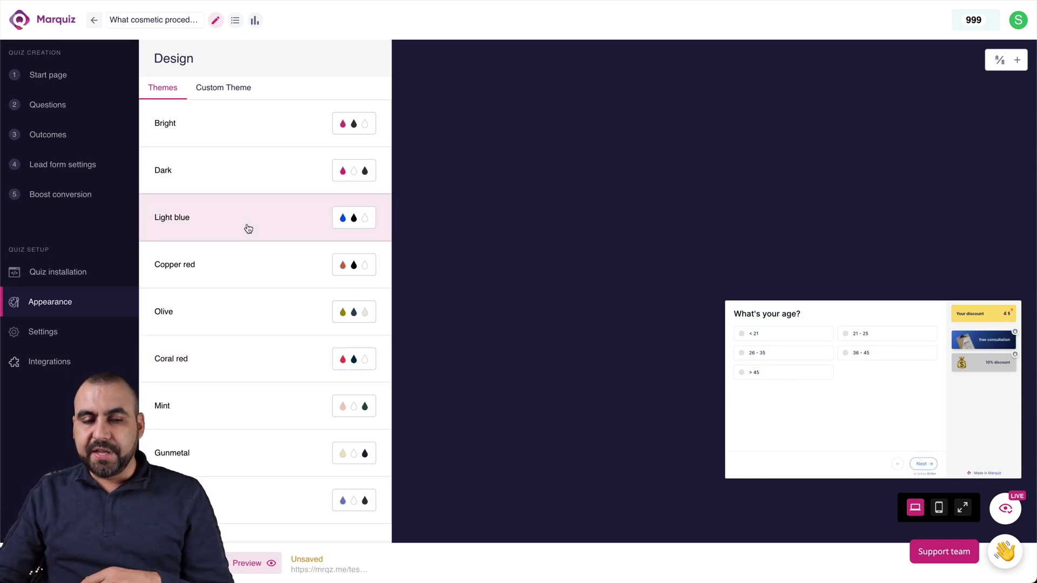
left_click(268, 403)
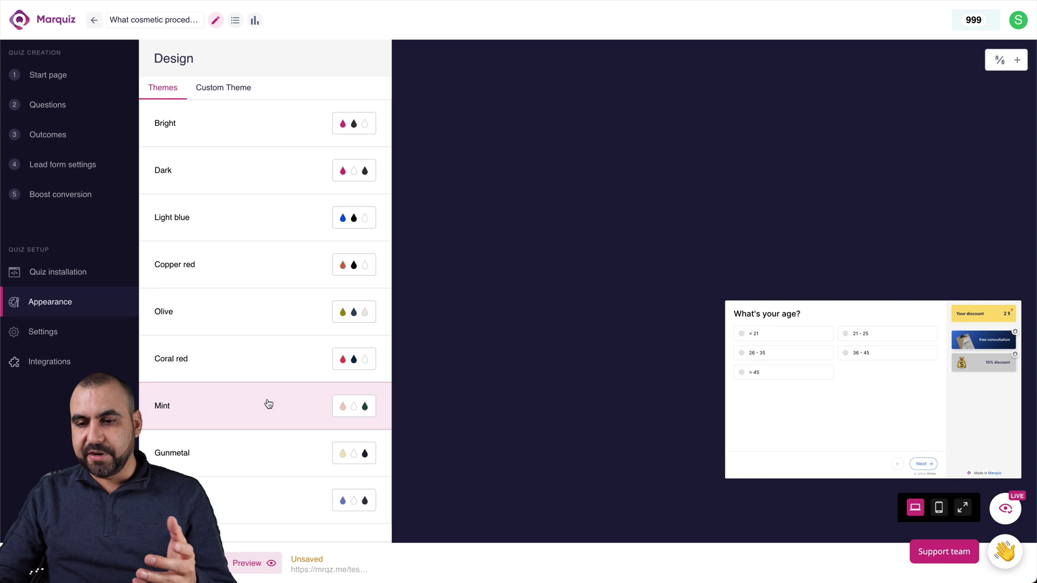
left_click(273, 450)
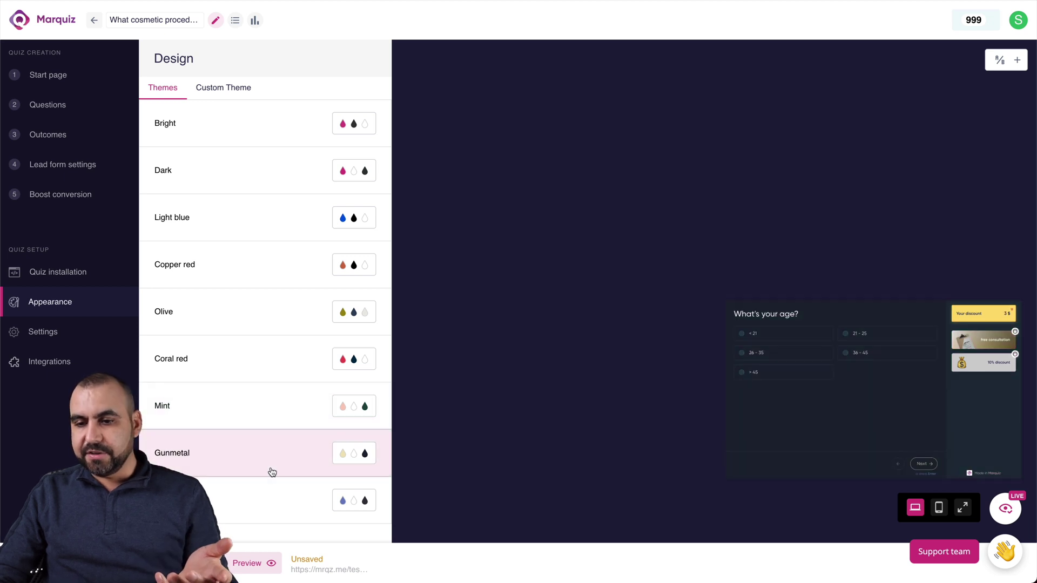
left_click(273, 502)
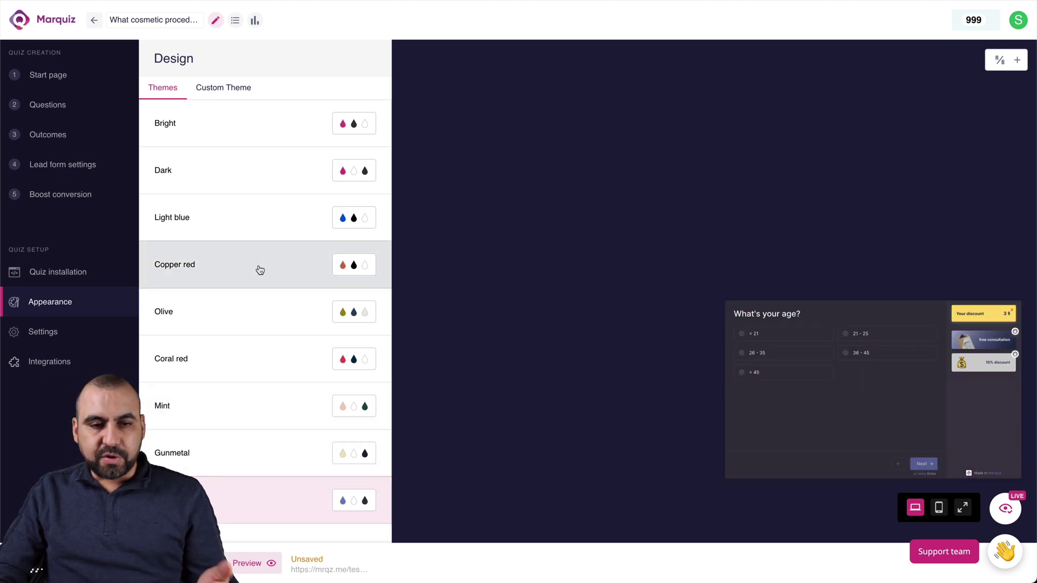
left_click(258, 268)
left_click(261, 206)
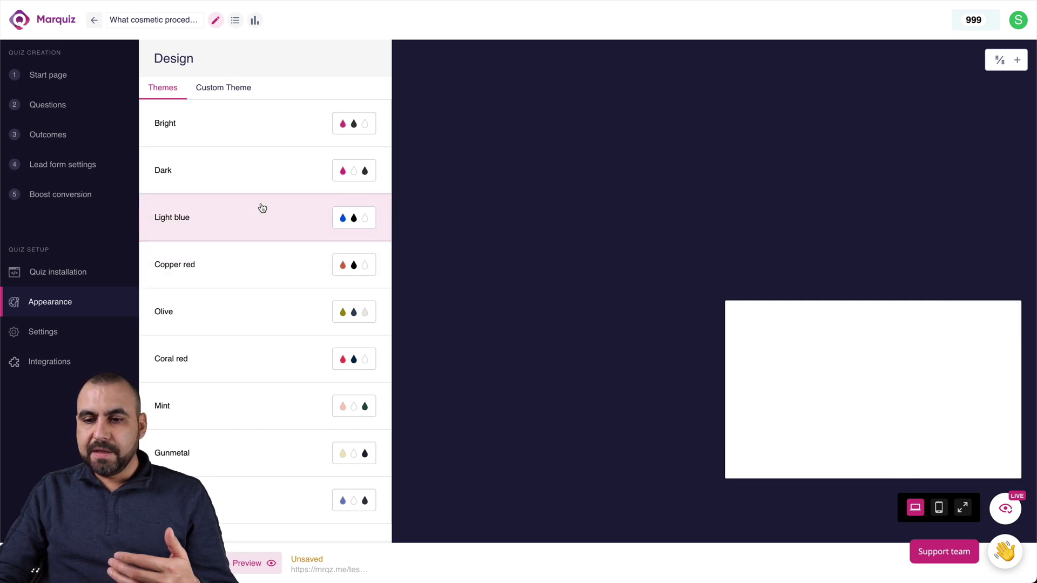
left_click(273, 170)
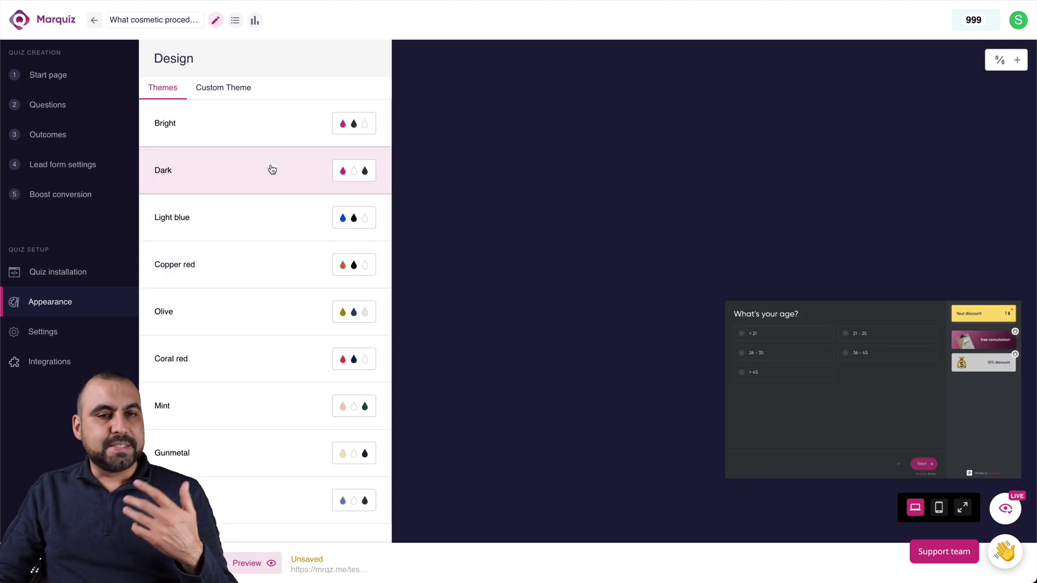
left_click(224, 89)
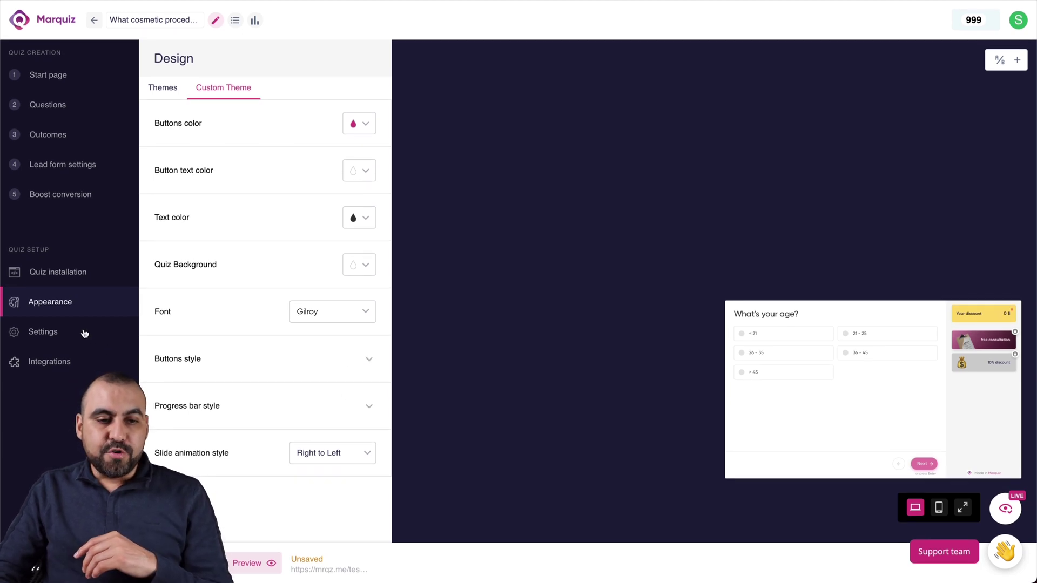
Examine the quiz's interface languages and custom privacy policy link setting, and open the available integrations.
left_click(58, 332)
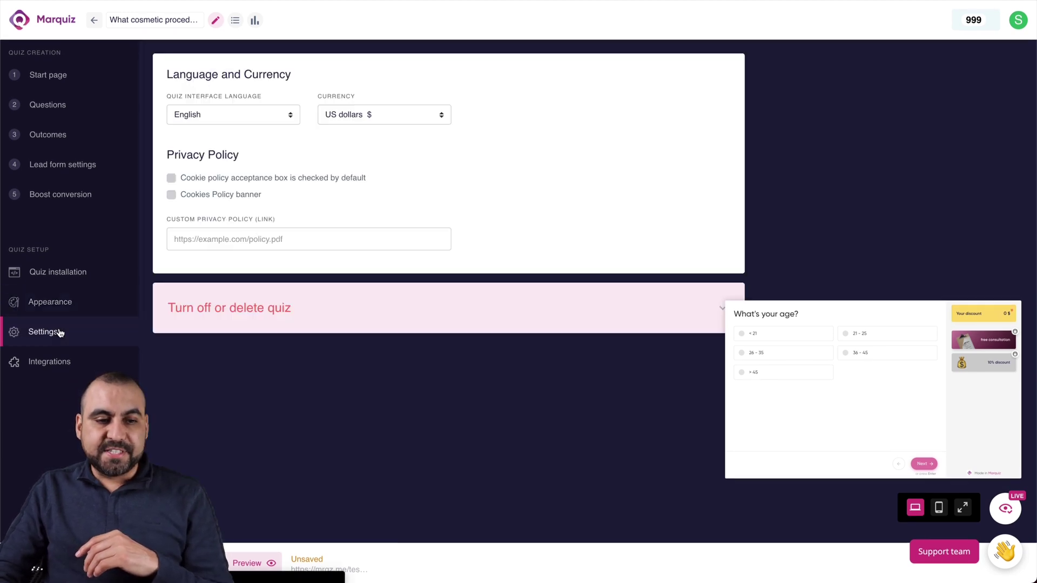
left_click(258, 115)
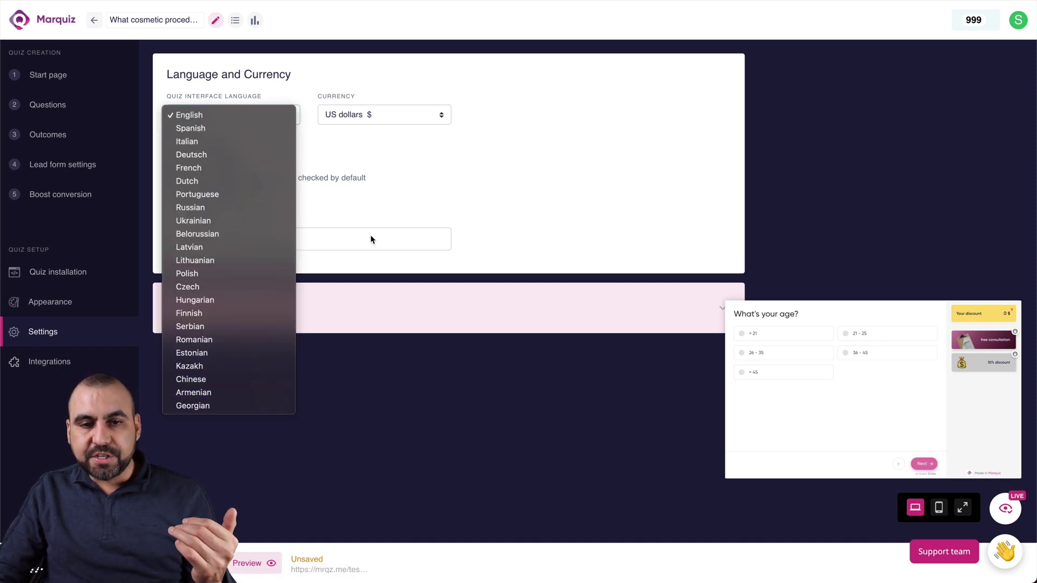
left_click(418, 132)
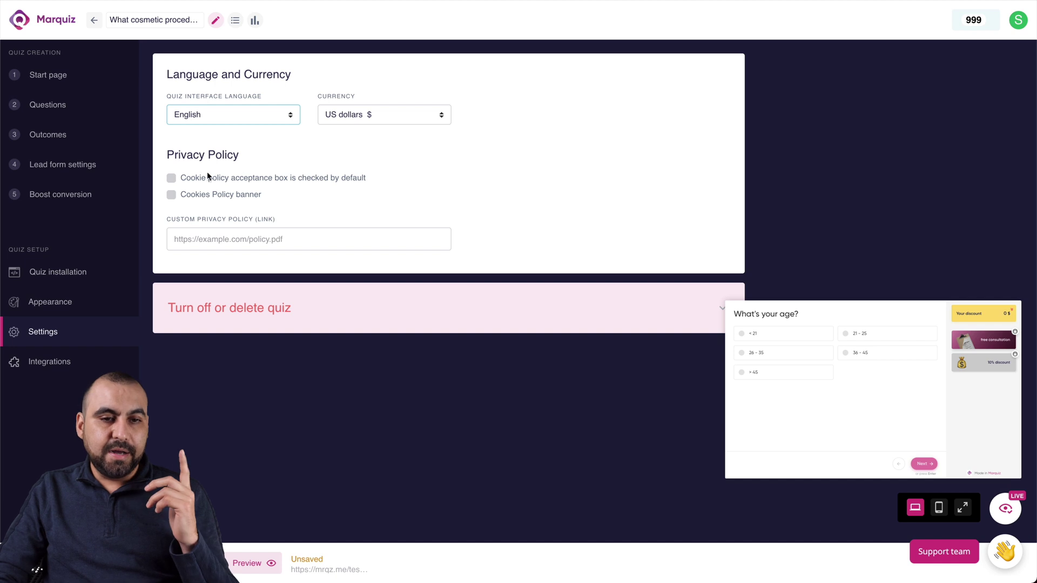
left_click(191, 232)
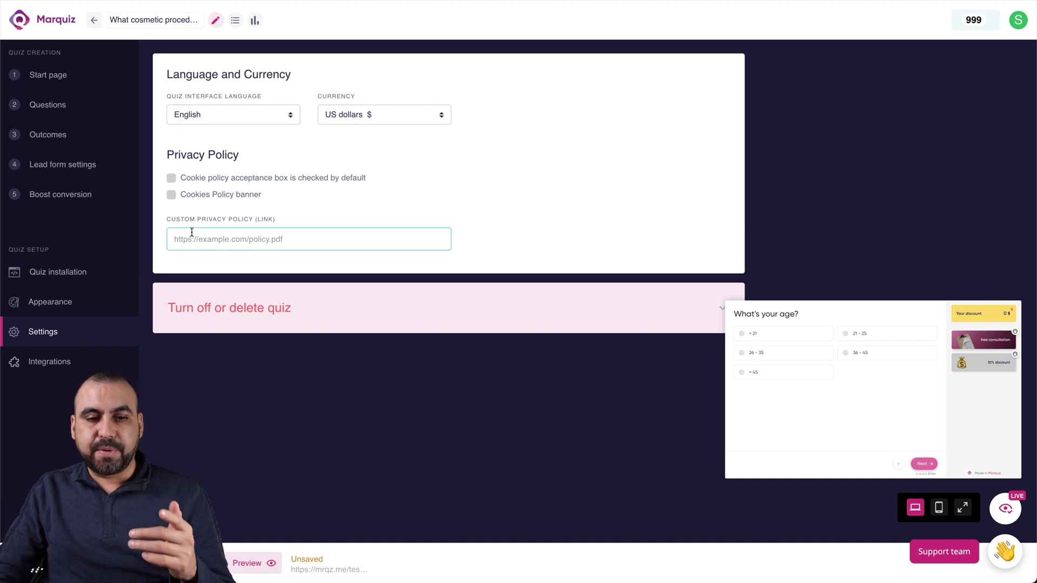
left_click(50, 363)
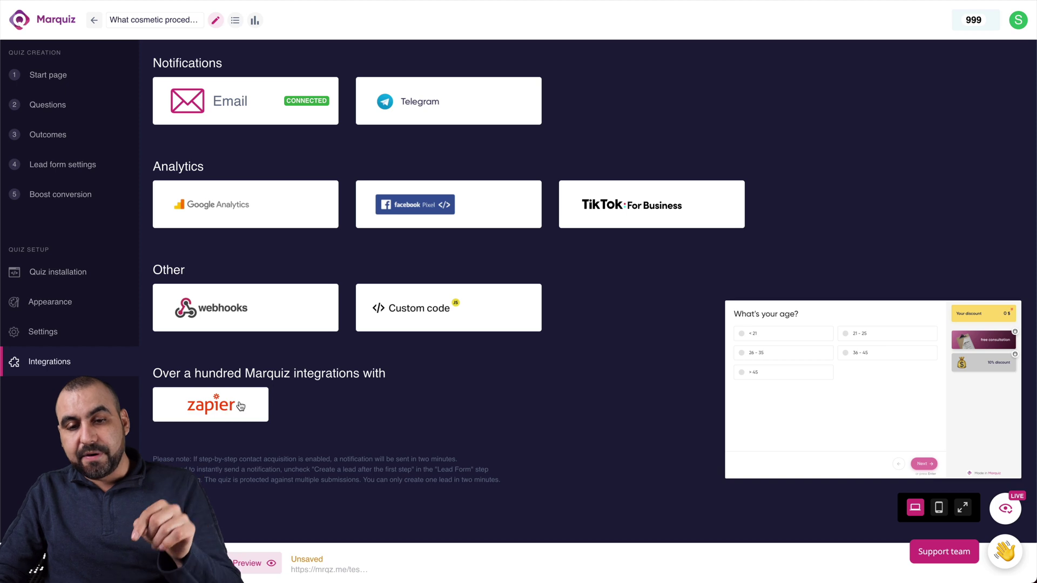
Examine the custom code integration's JavaScript editor and close it without adding any code.
left_click(402, 316)
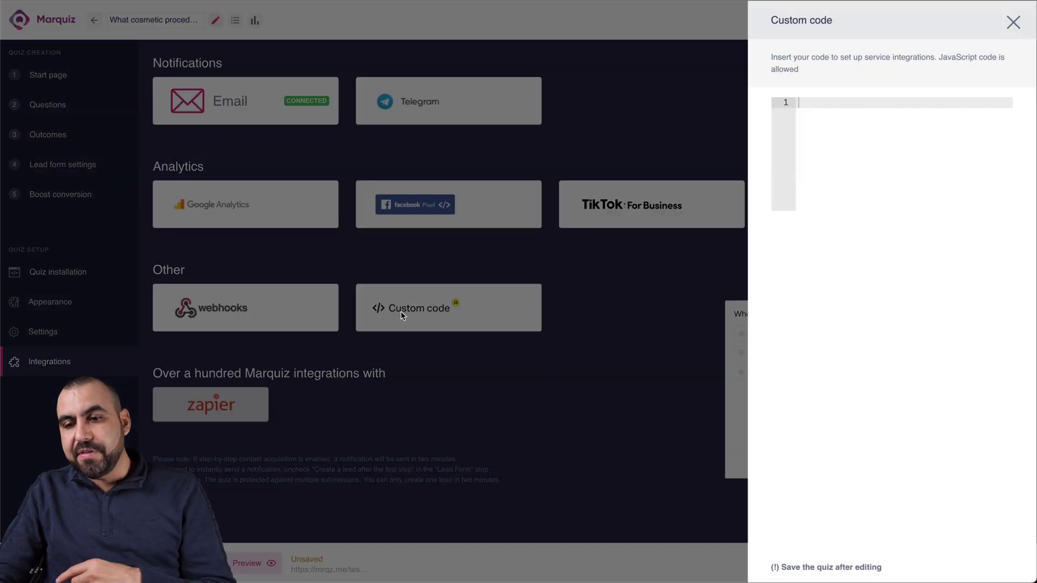
left_click(1013, 22)
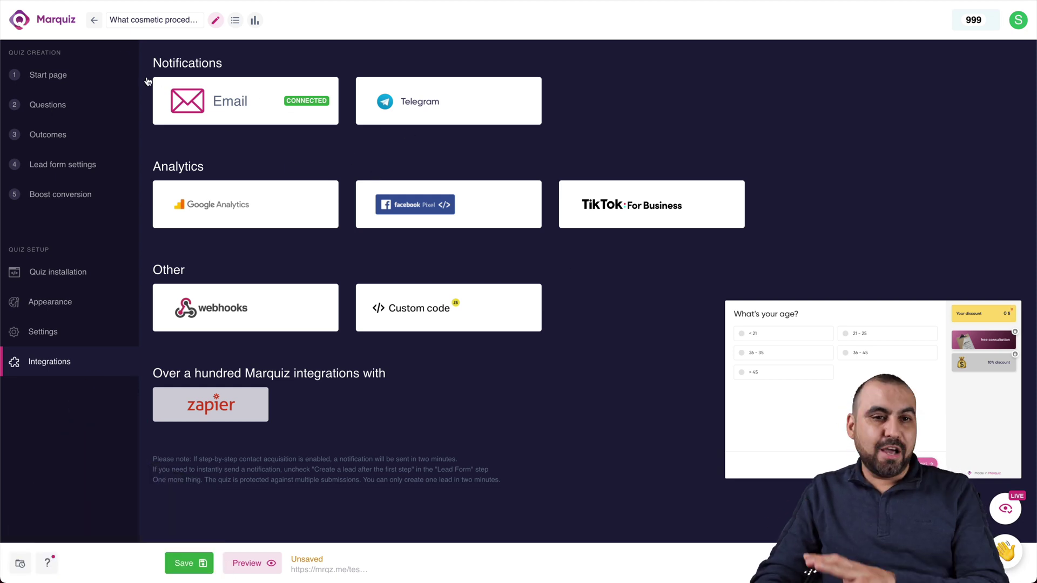
Return to the quiz list and view the published Spanish-learning quiz on its custom domain quiz.saasmaster.net, then close it.
left_click(94, 20)
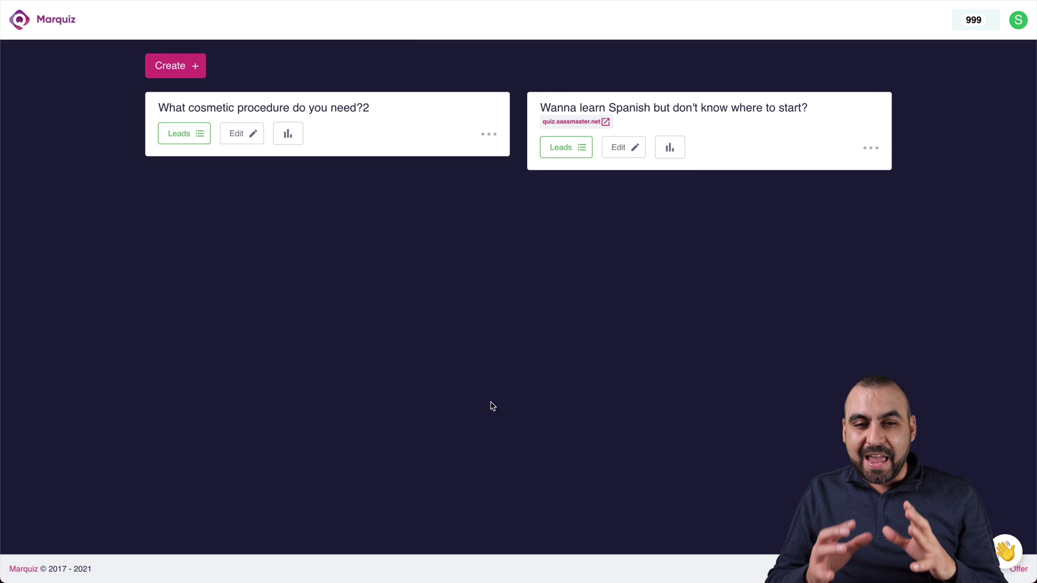
left_click(571, 122)
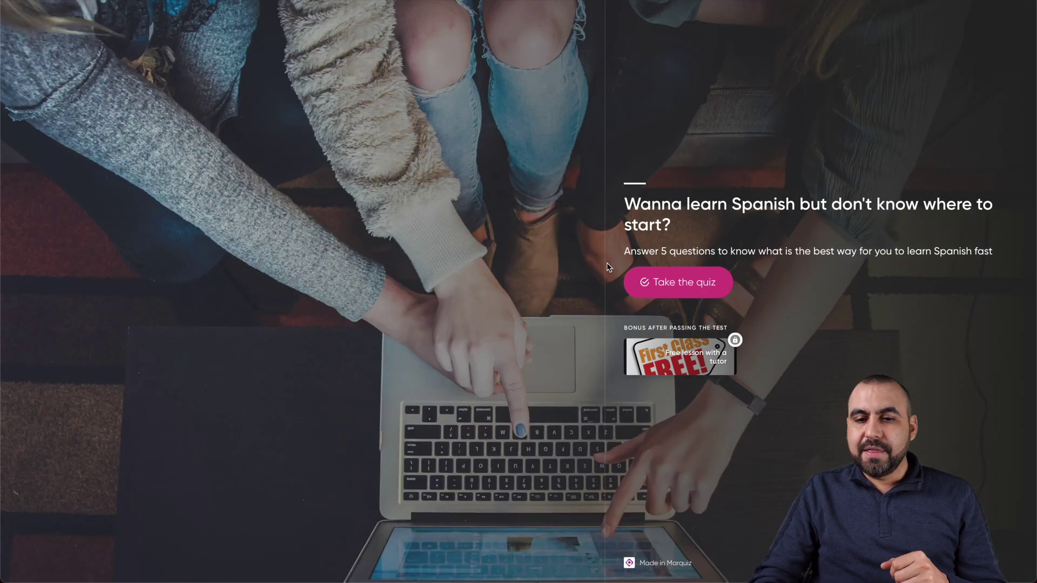
key("ctrl+w")
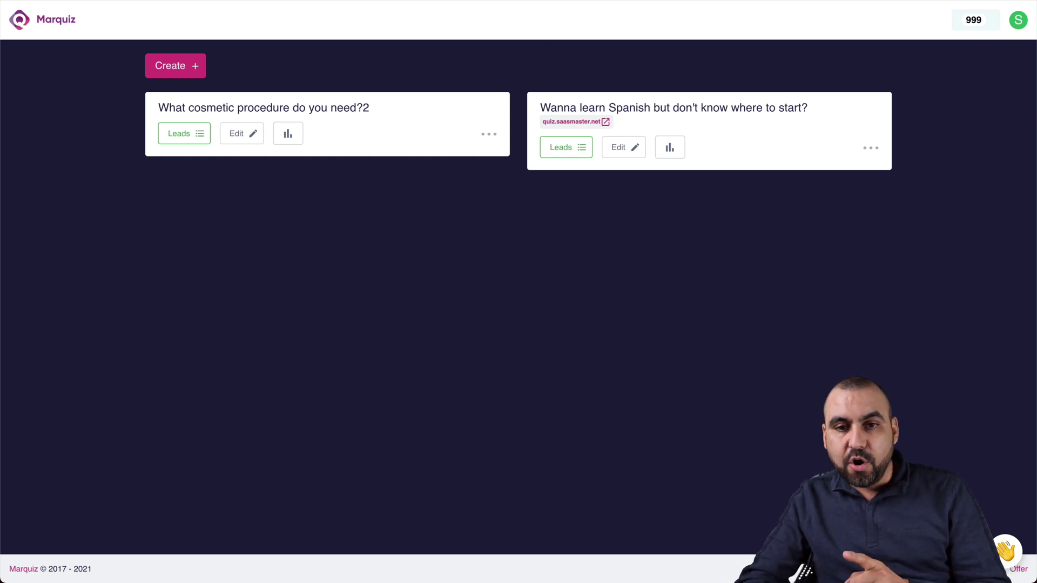
Switch back to the lifetime deal page and check the monthly lead allowance of License Tier 1.
key("ctrl+w")
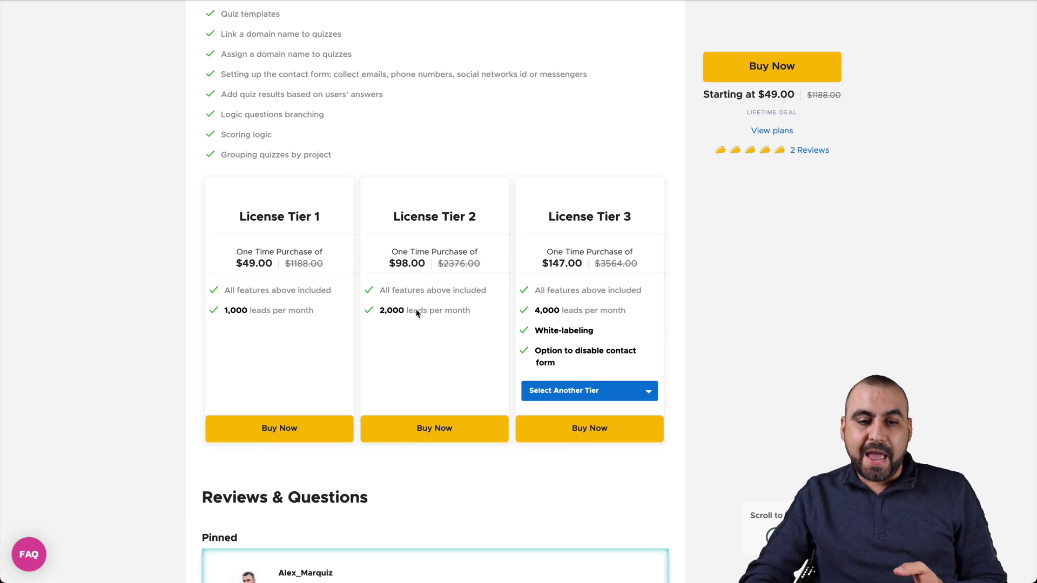
left_click_drag(247, 310, 297, 309)
triple_click(297, 310)
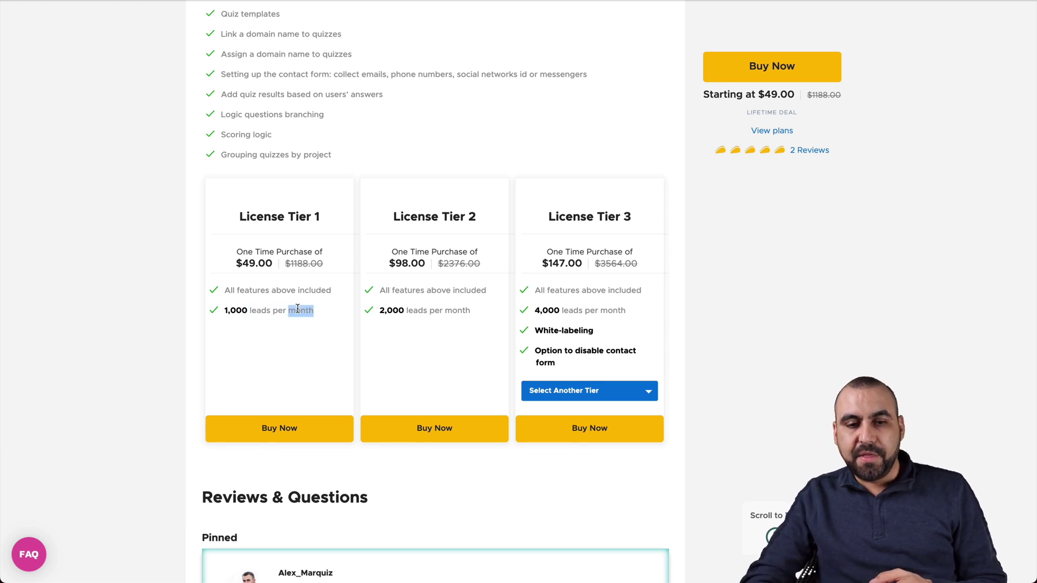
left_click(297, 318)
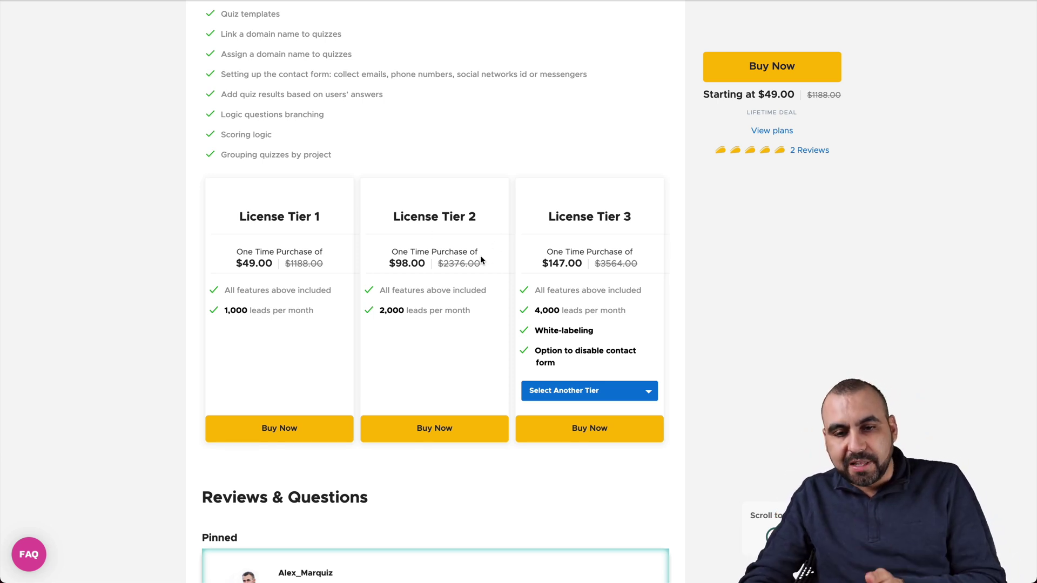
Choose License Tier 5 in the third pricing plan and check its monthly lead allowance.
left_click(610, 393)
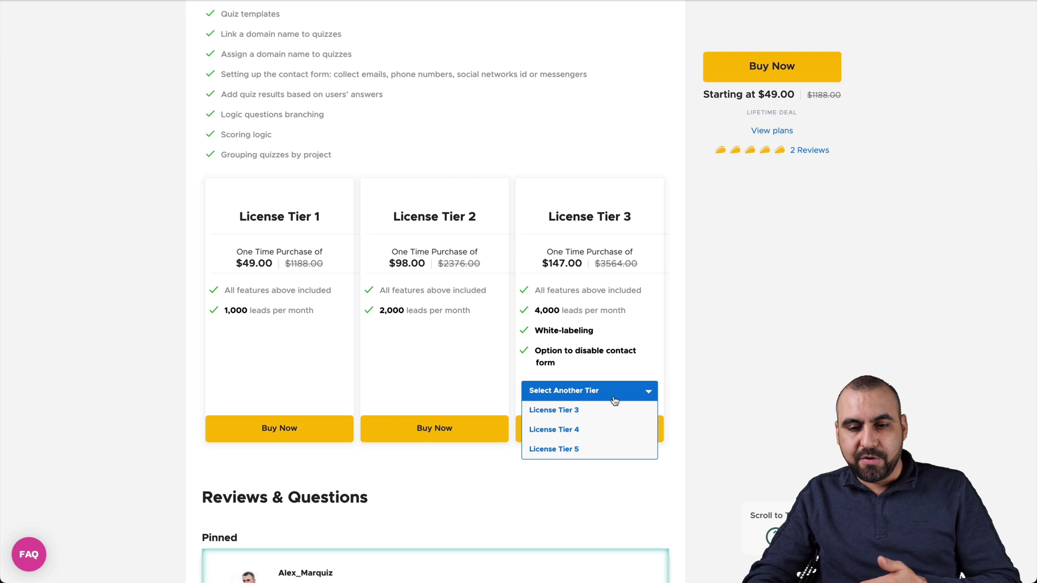
left_click(588, 446)
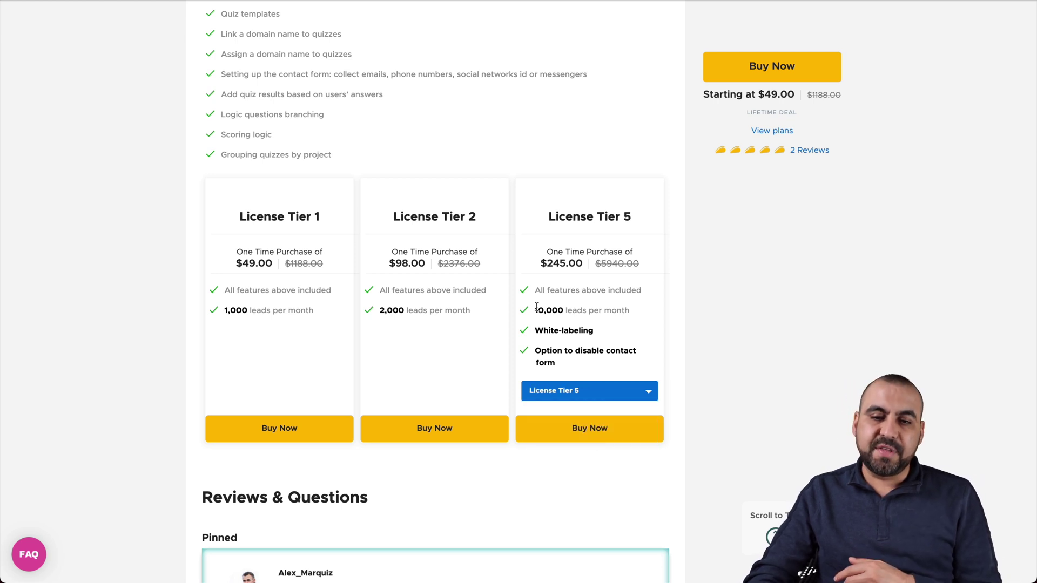
double_click(625, 311)
left_click(625, 311)
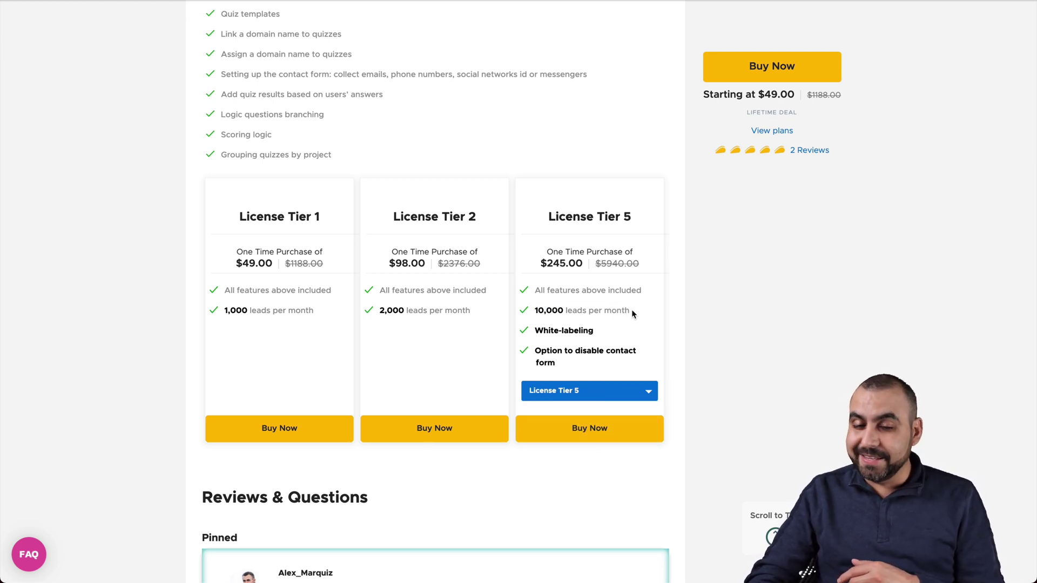